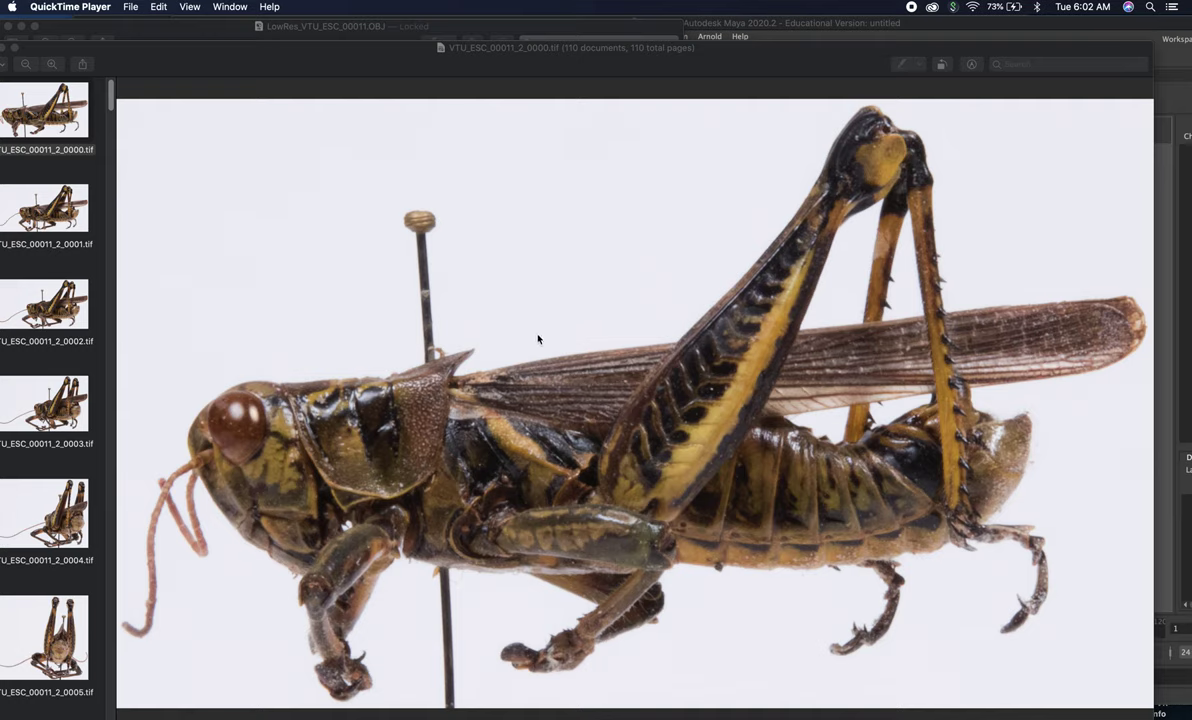
Switch to Preview and reposition the grasshopper photo window so its full thumbnail list is on screen
{"action": "left_click", "coordinate": [46, 113]}
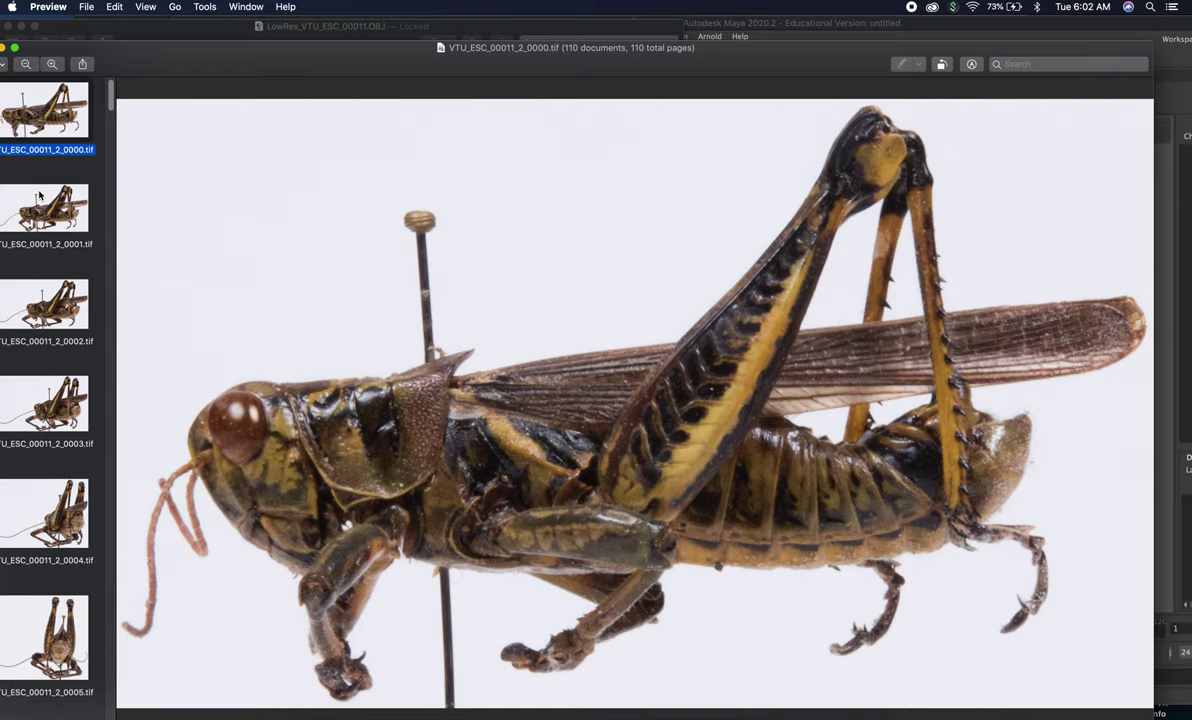
{"action": "left_click_drag", "start_coordinate": [234, 66], "coordinate": [247, 64]}
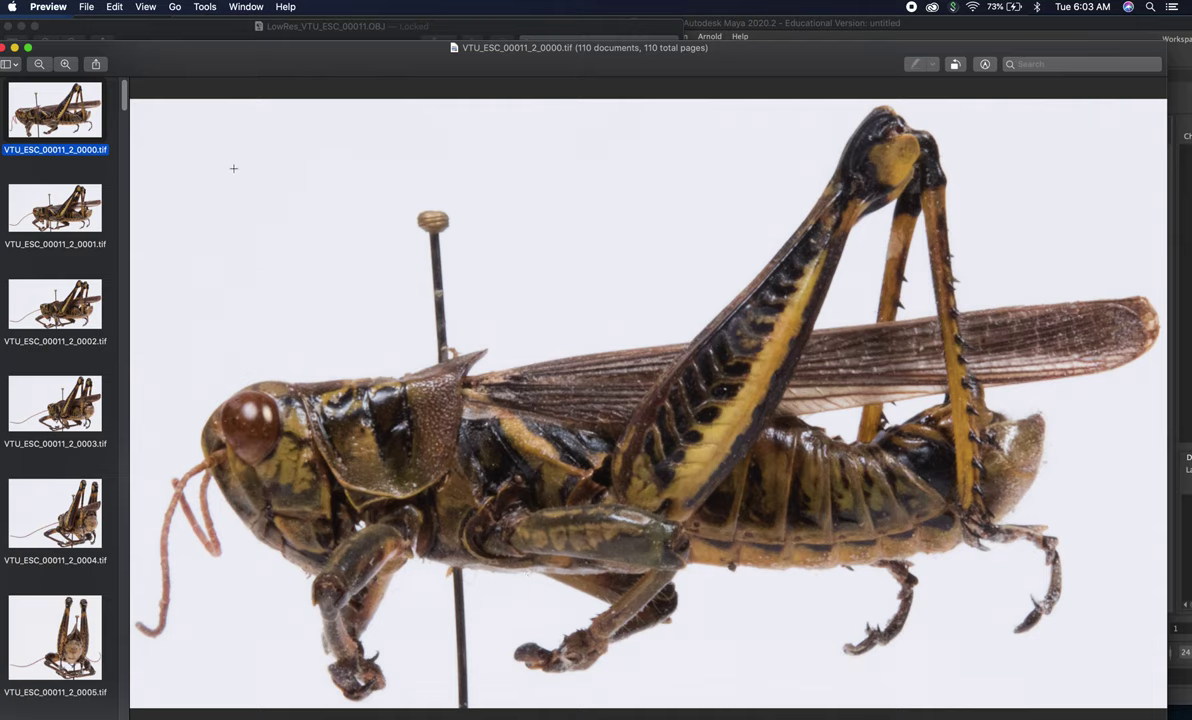
{"action": "left_click_drag", "start_coordinate": [236, 64], "coordinate": [249, 66]}
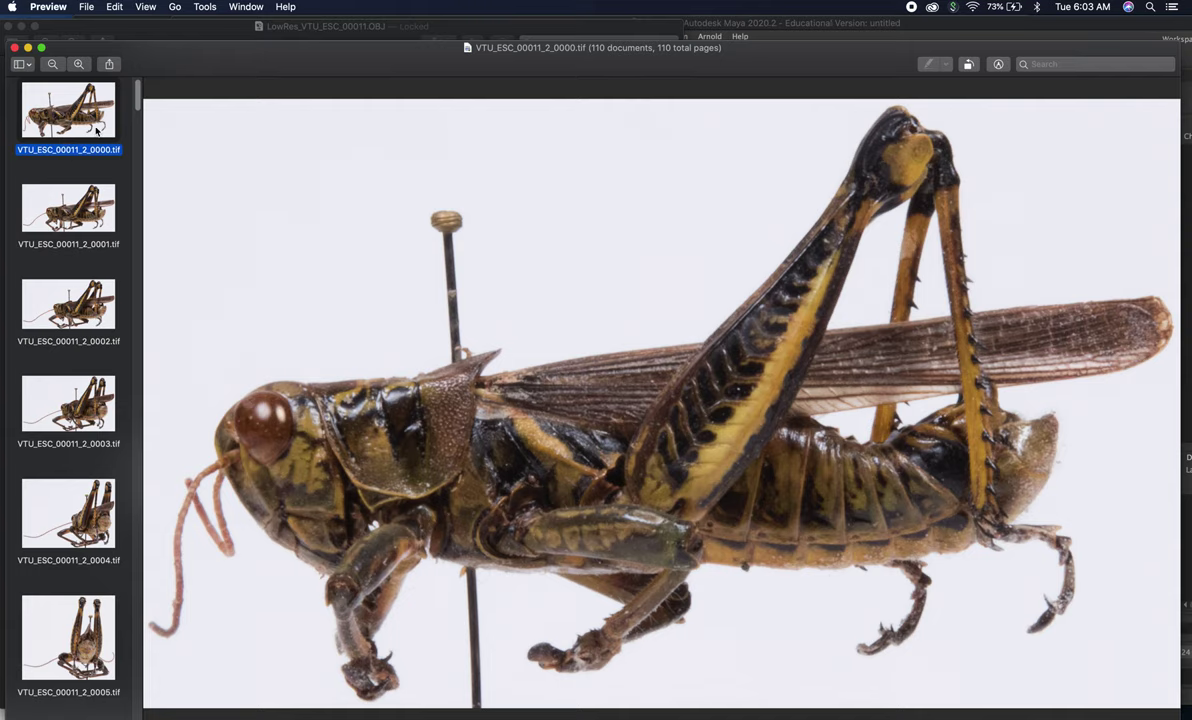
Look through the grasshopper photos one by one from VTU_ESC_00011_2_0001.tif to VTU_ESC_00011_2_0053.tif, examining each viewing angle
{"action": "left_click", "coordinate": [82, 220]}
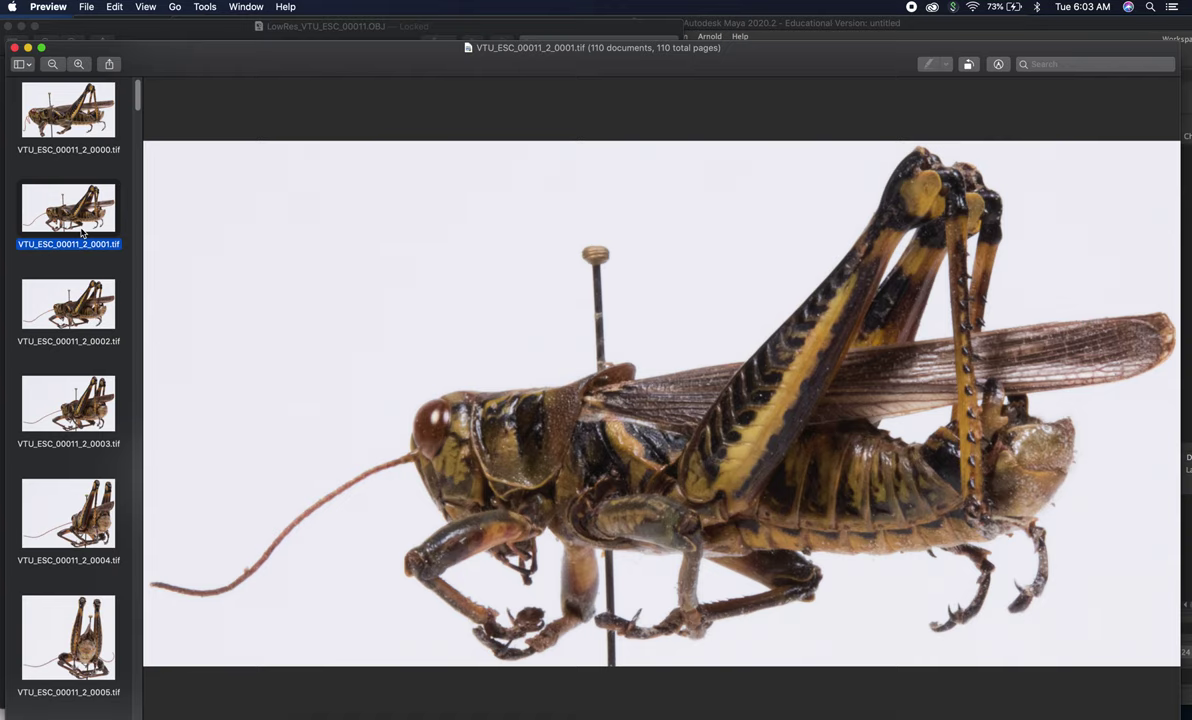
{"action": "key", "text": "Down"}
{"action": "key", "text": "Down"}
{"action": "key", "text": "Down"}
{"action": "key", "text": "Down"}
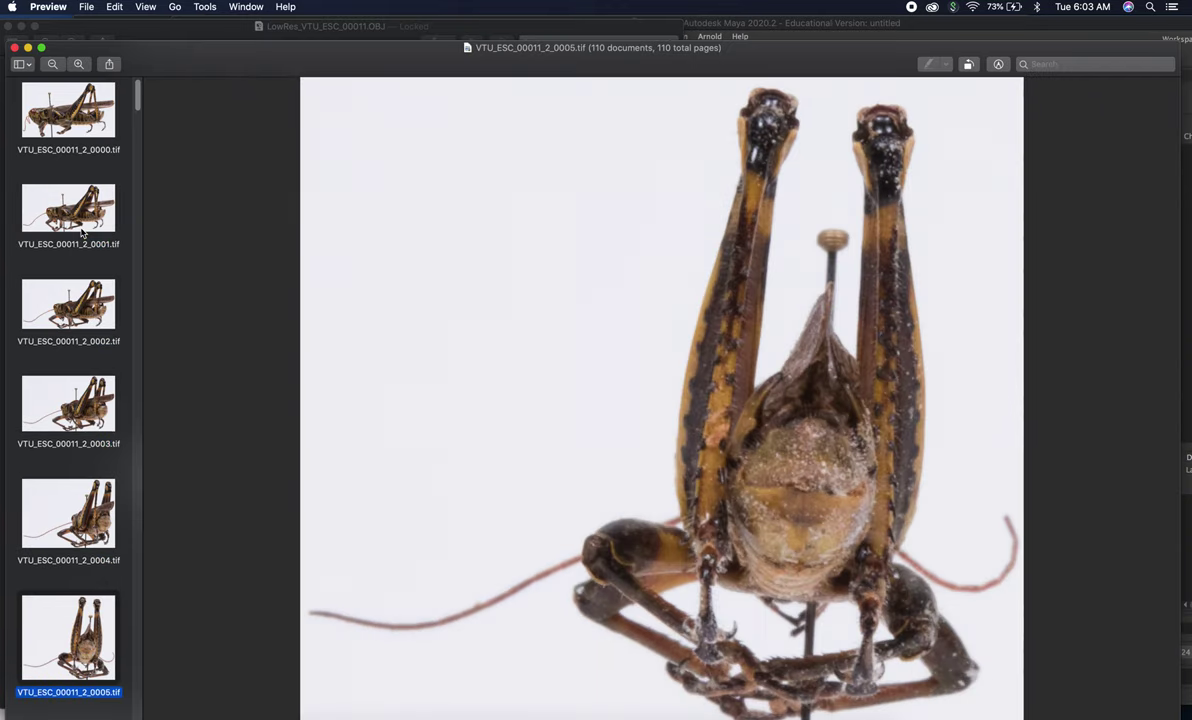
{"action": "key", "text": "Down"}
{"action": "key", "text": "Down"}
{"action": "key", "text": "Down"}
{"action": "key", "text": "Down"}
{"action": "key", "text": "Down"}
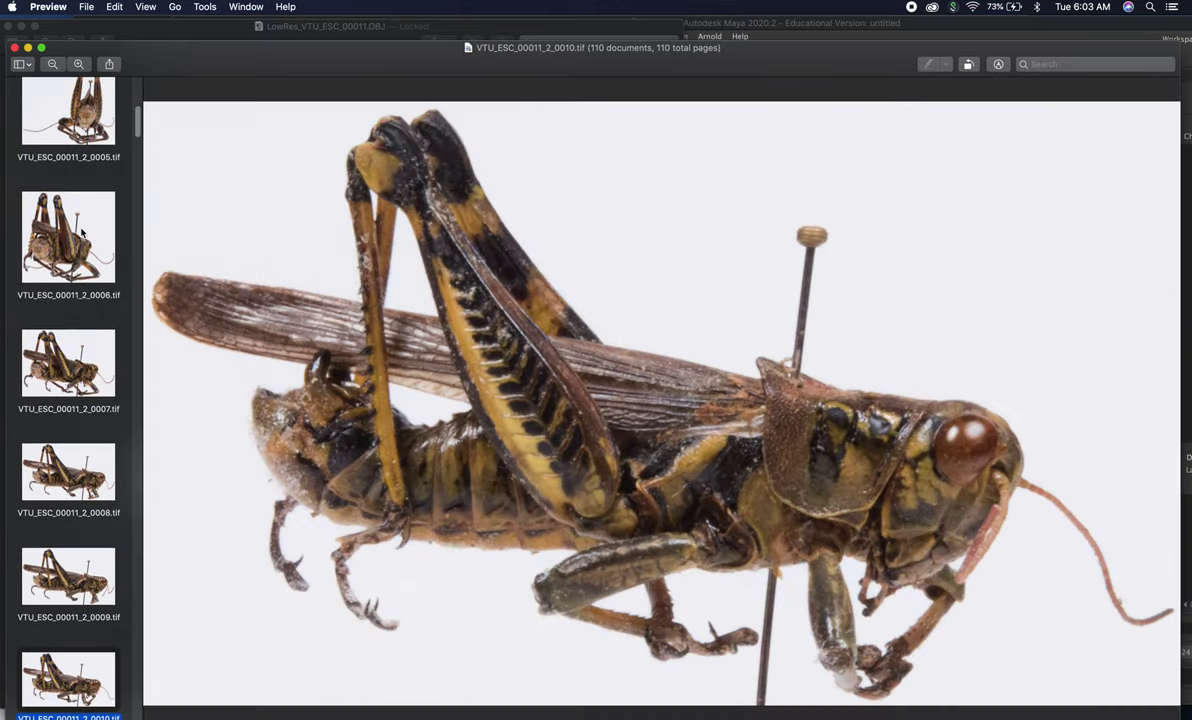
{"action": "key", "text": "Down"}
{"action": "key", "text": "Down"}
{"action": "key", "text": "Down"}
{"action": "key", "text": "Down"}
{"action": "key", "text": "Down"}
{"action": "key", "text": "Down"}
{"action": "key", "text": "Down"}
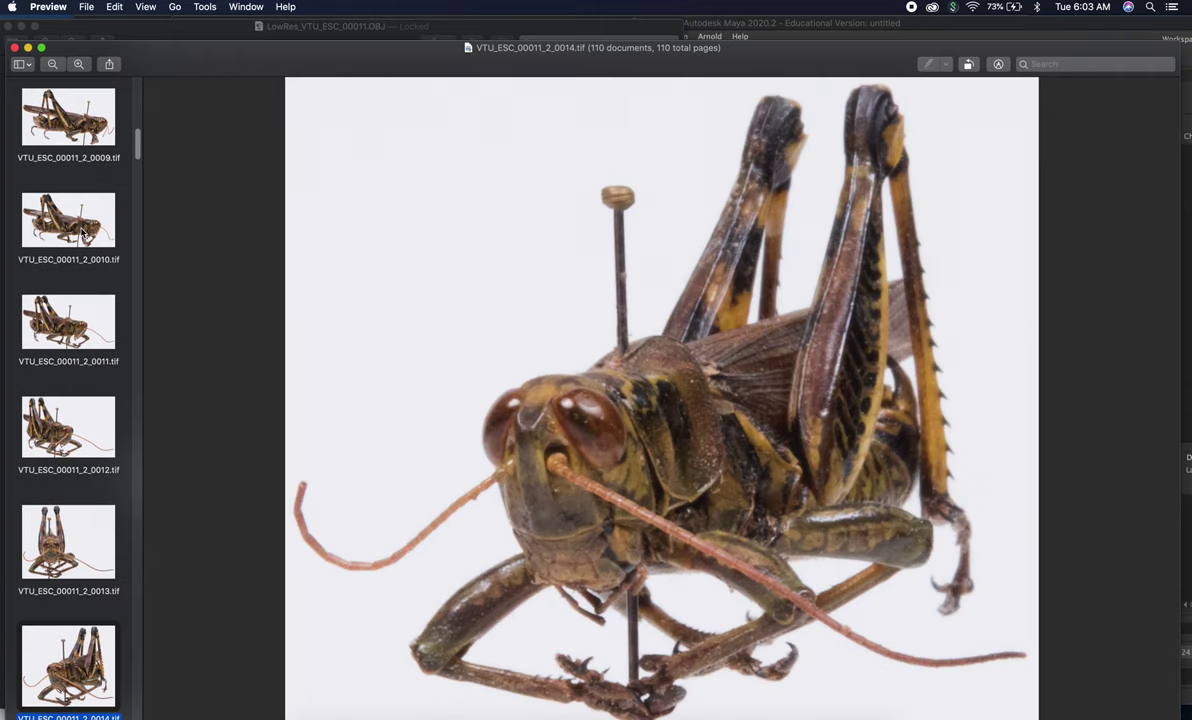
{"action": "key", "text": "Down"}
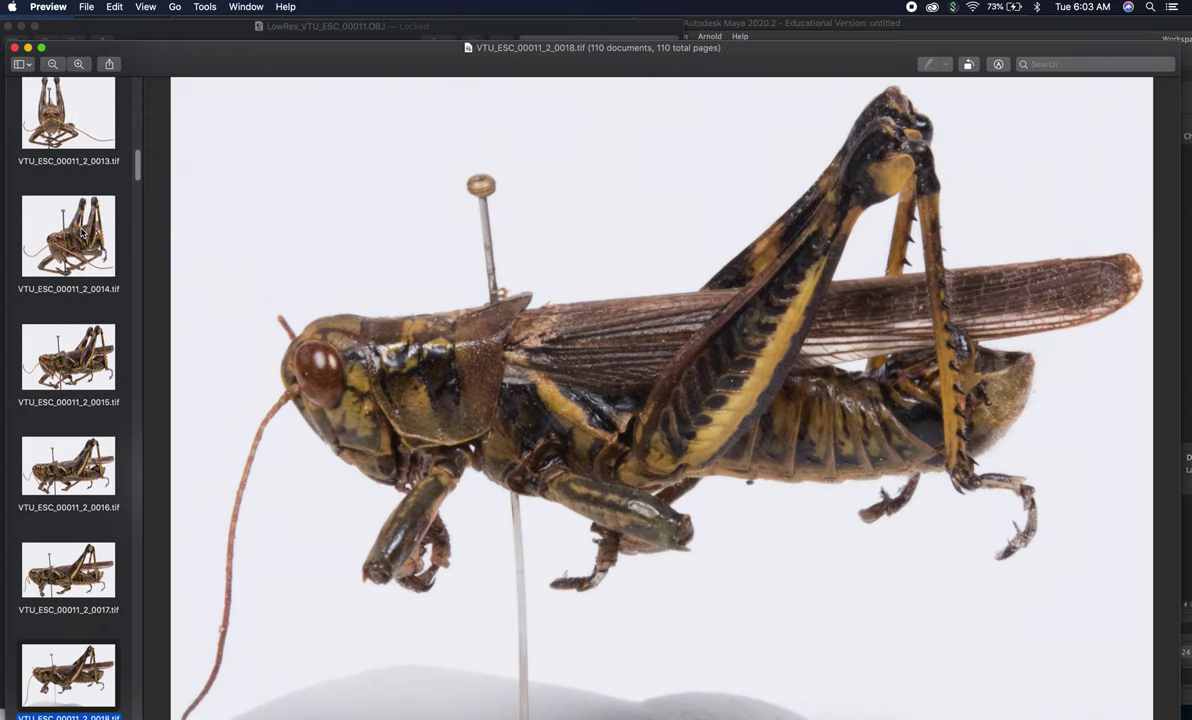
{"action": "key", "text": "Down"}
{"action": "key", "text": "Down"}
{"action": "key", "text": "Down"}
{"action": "key", "text": "Down"}
{"action": "key", "text": "Down"}
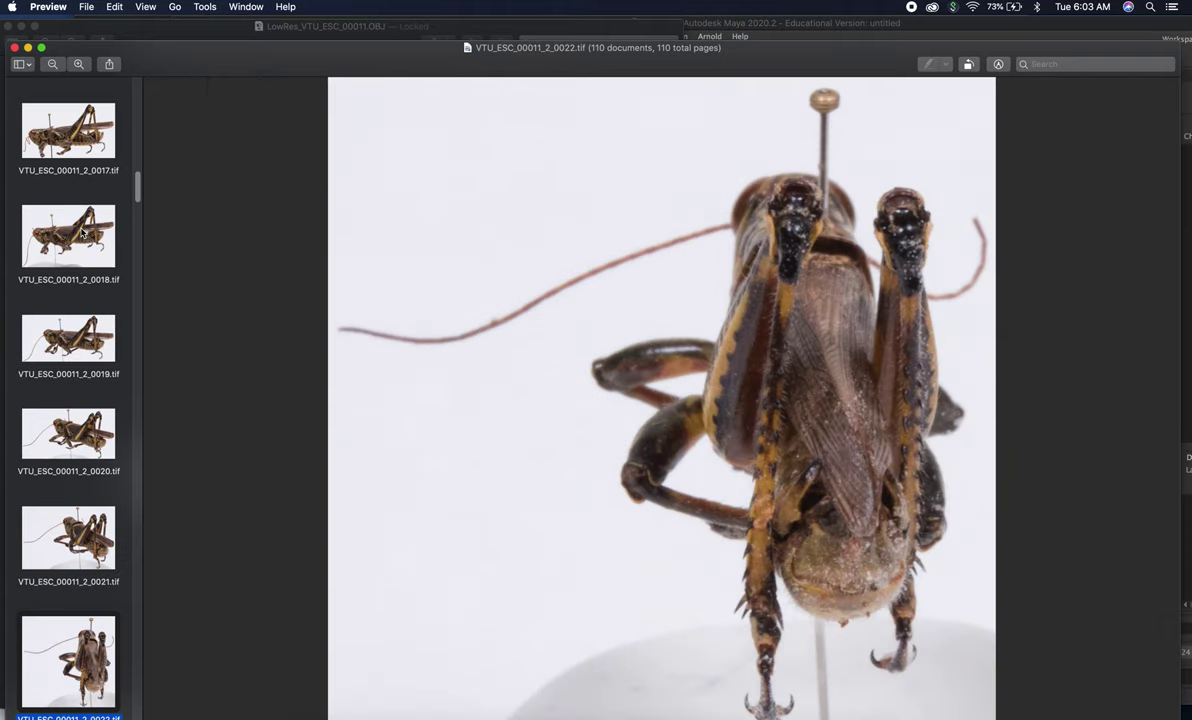
{"action": "key", "text": "Down"}
{"action": "key", "text": "Down"}
{"action": "key", "text": "Down"}
{"action": "key", "text": "Down"}
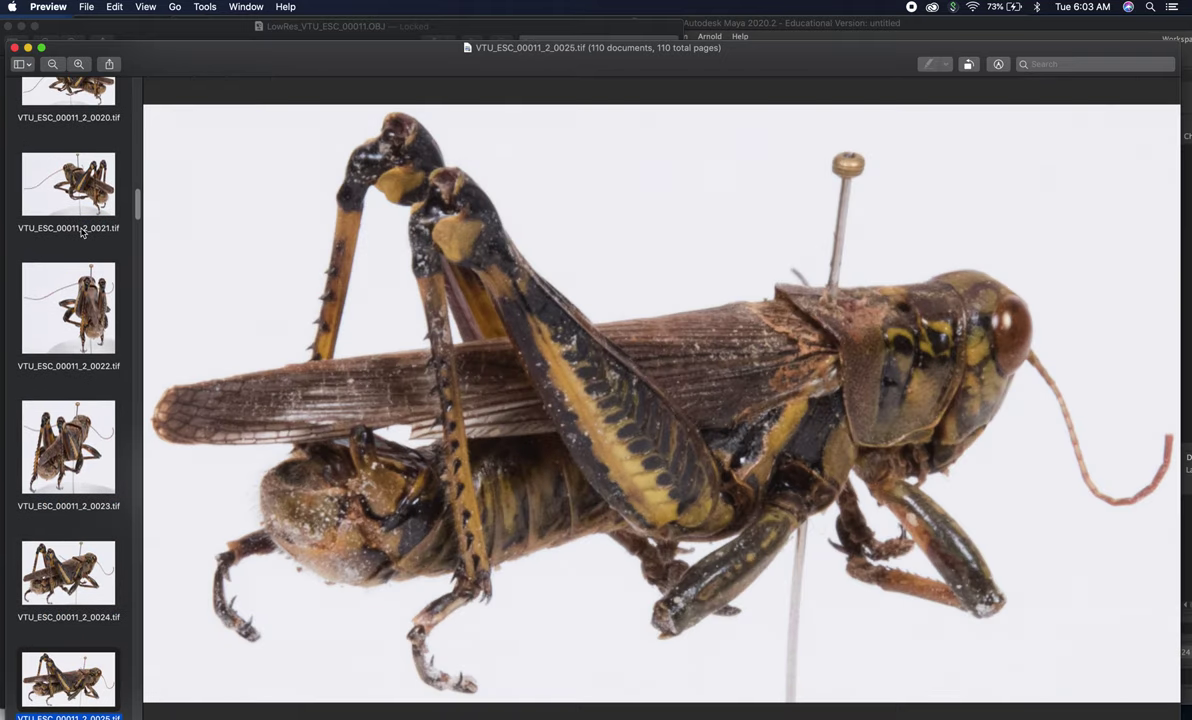
{"action": "key", "text": "Down"}
{"action": "key", "text": "Down"}
{"action": "key", "text": "Down"}
{"action": "key", "text": "Down"}
{"action": "key", "text": "Down"}
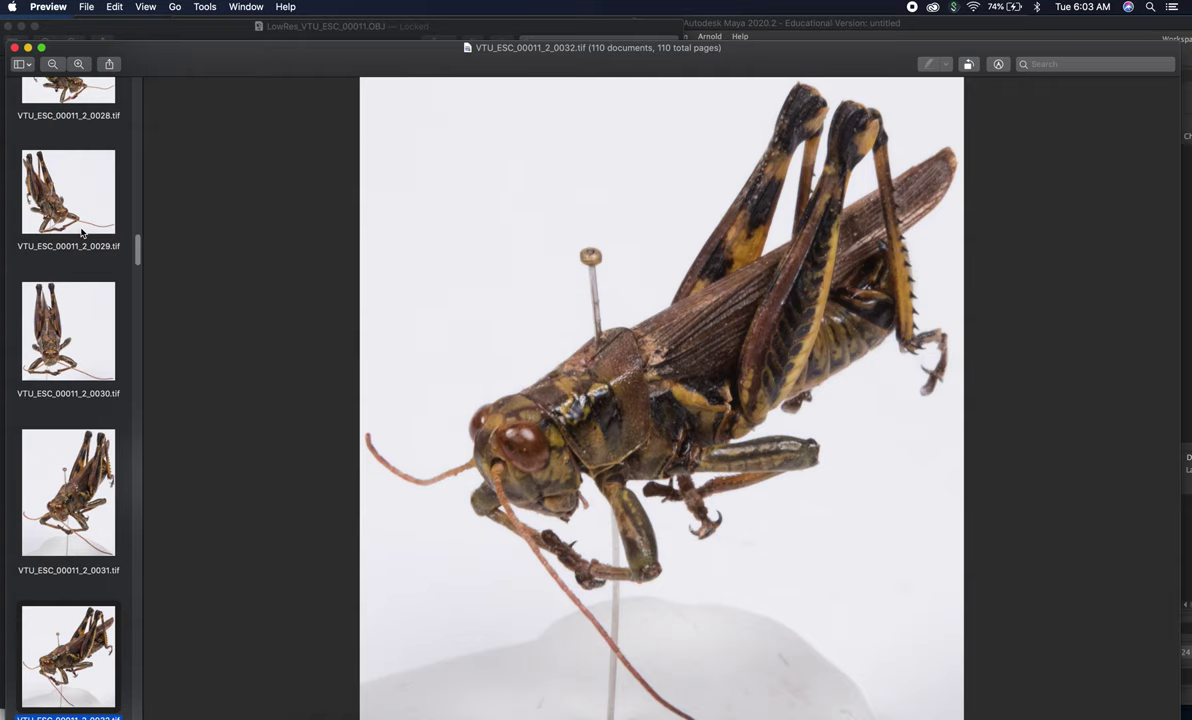
{"action": "key", "text": "Down"}
{"action": "key", "text": "Down"}
{"action": "key", "text": "Down"}
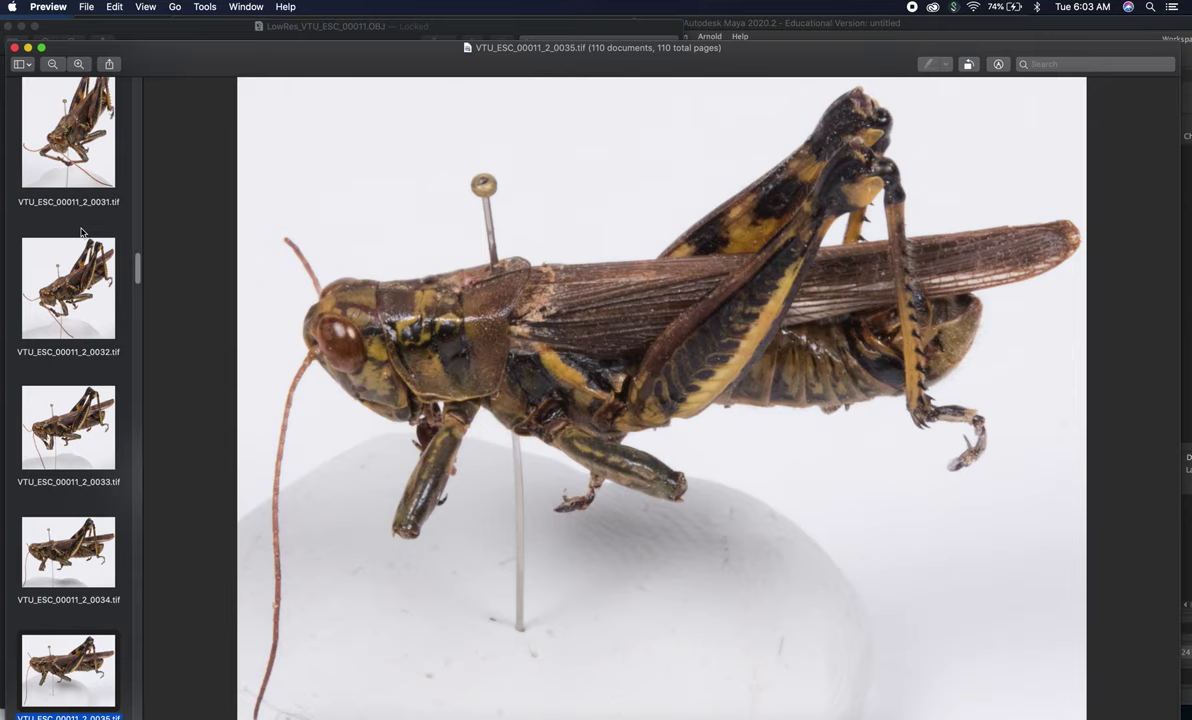
{"action": "key", "text": "Down"}
{"action": "key", "text": "Down"}
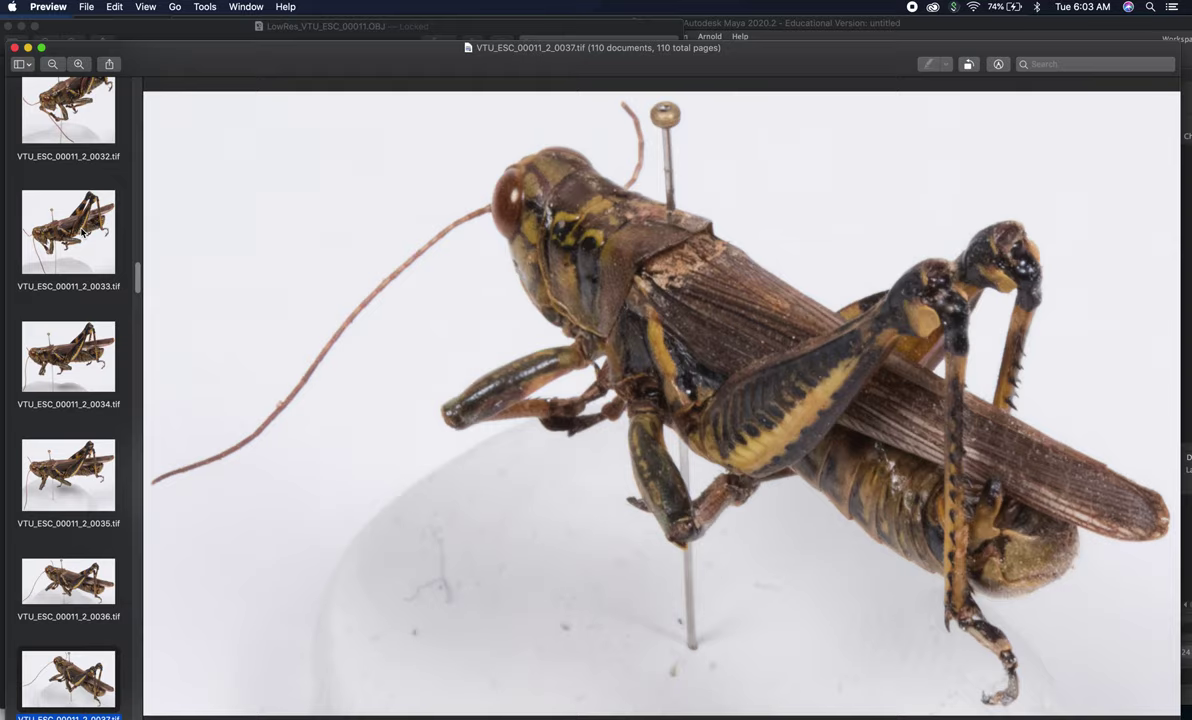
{"action": "key", "text": "Down"}
{"action": "key", "text": "Down"}
{"action": "key", "text": "Down"}
{"action": "key", "text": "Down"}
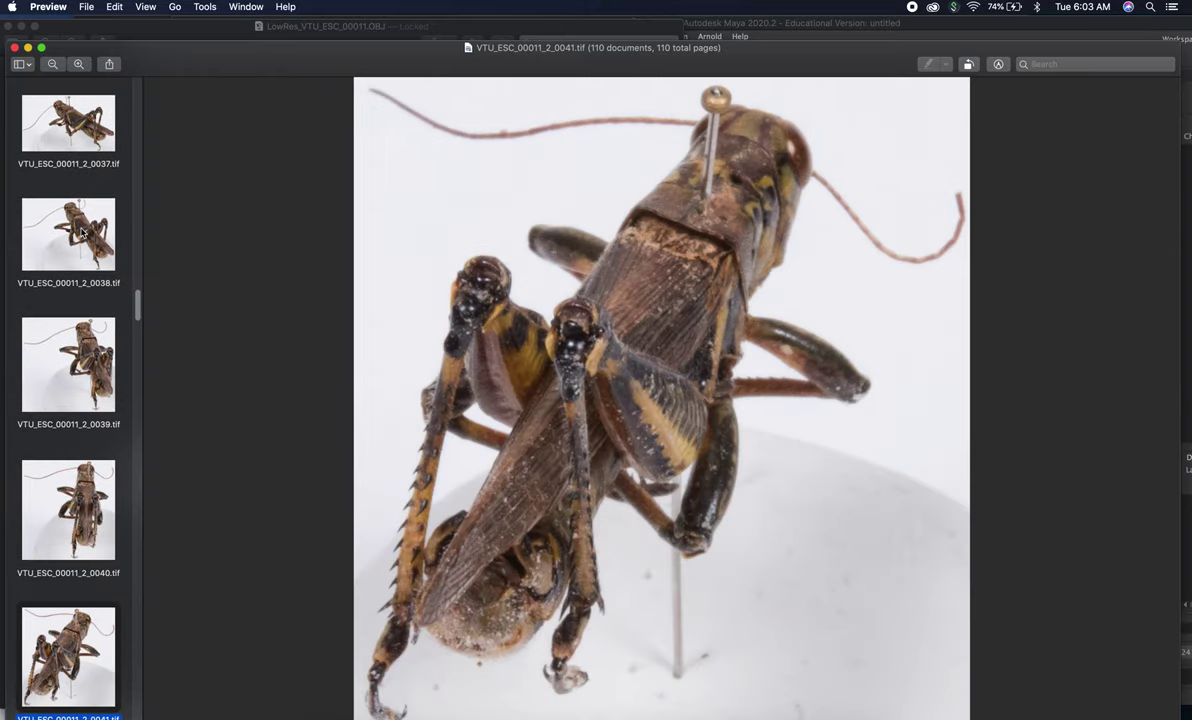
{"action": "key", "text": "Down"}
{"action": "key", "text": "Down"}
{"action": "key", "text": "Down"}
{"action": "key", "text": "Down"}
{"action": "key", "text": "Down"}
{"action": "key", "text": "Down"}
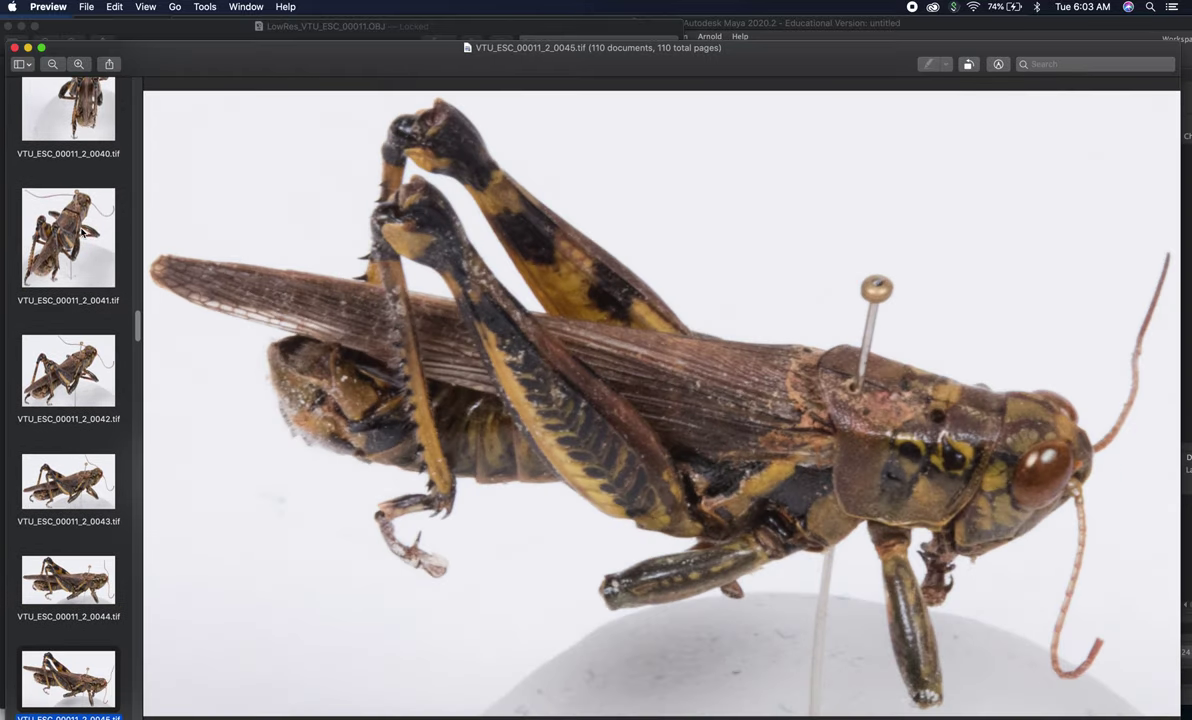
{"action": "key", "text": "Down"}
{"action": "key", "text": "Down"}
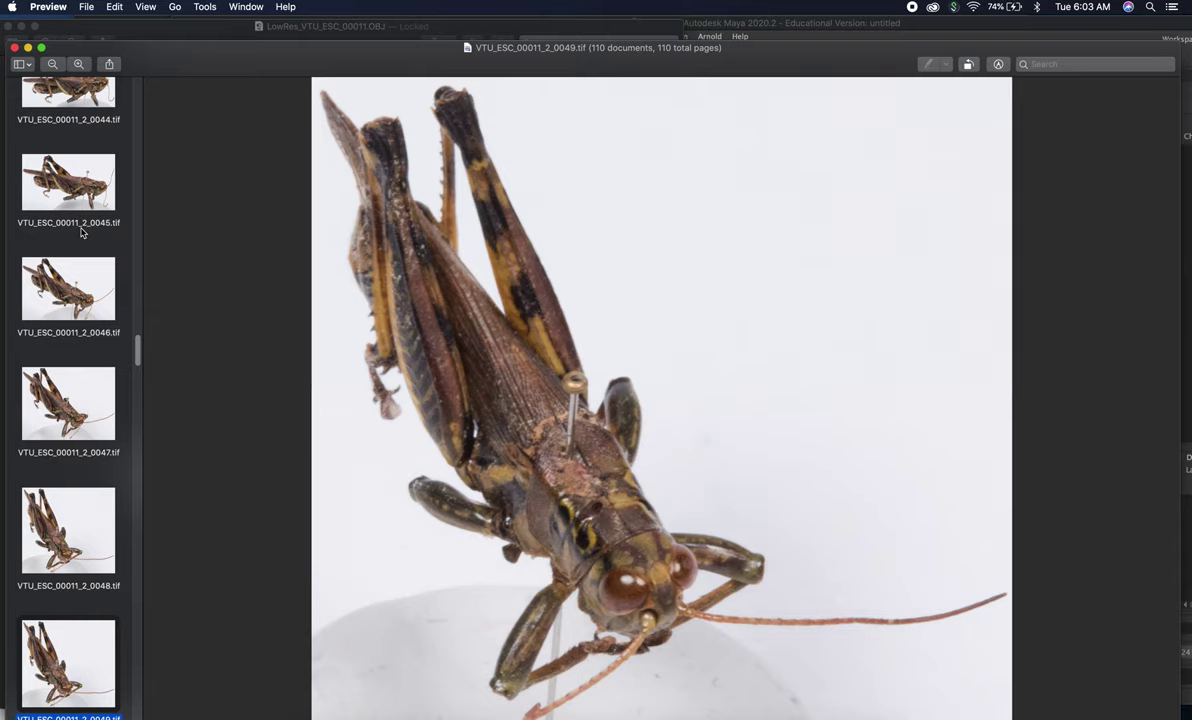
{"action": "key", "text": "Down"}
{"action": "key", "text": "Down"}
{"action": "key", "text": "Down"}
{"action": "key", "text": "Down"}
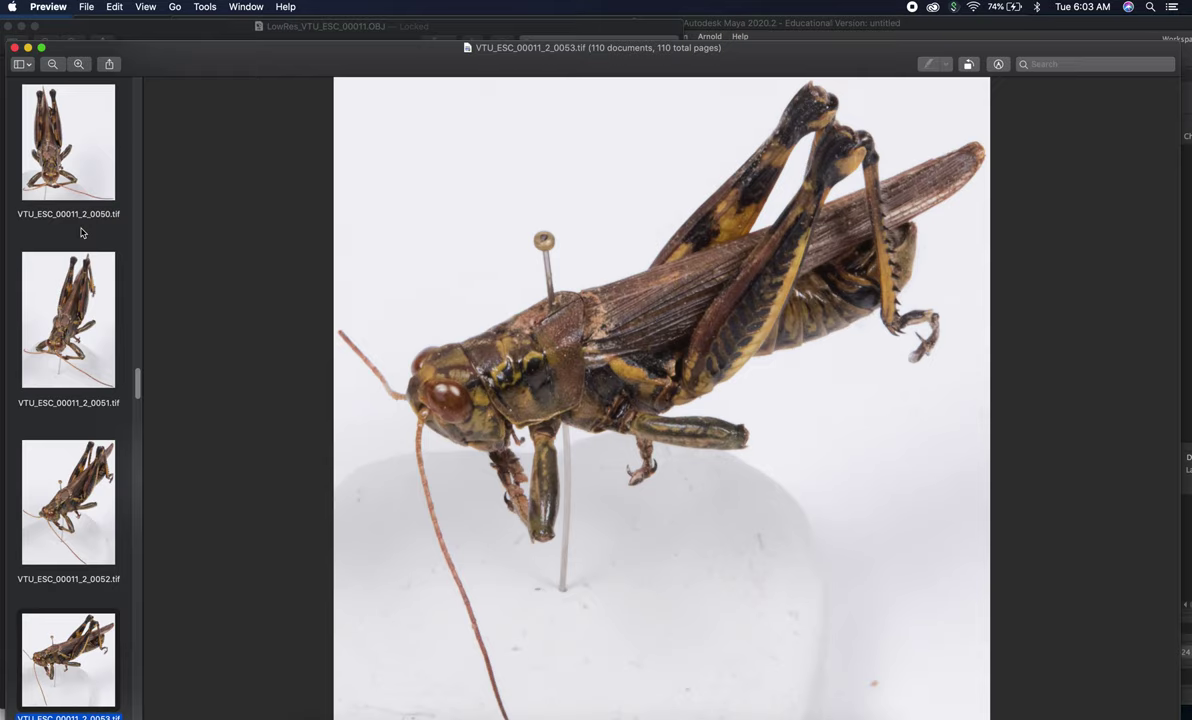
Go back through the grasshopper photos from VTU_ESC_00011_2_0053.tif to VTU_ESC_00011_2_0016.tif
{"action": "key", "text": "Up"}
{"action": "key", "text": "Up"}
{"action": "key", "text": "Up"}
{"action": "key", "text": "Up"}
{"action": "key", "text": "Up"}
{"action": "key", "text": "Up"}
{"action": "key", "text": "Up"}
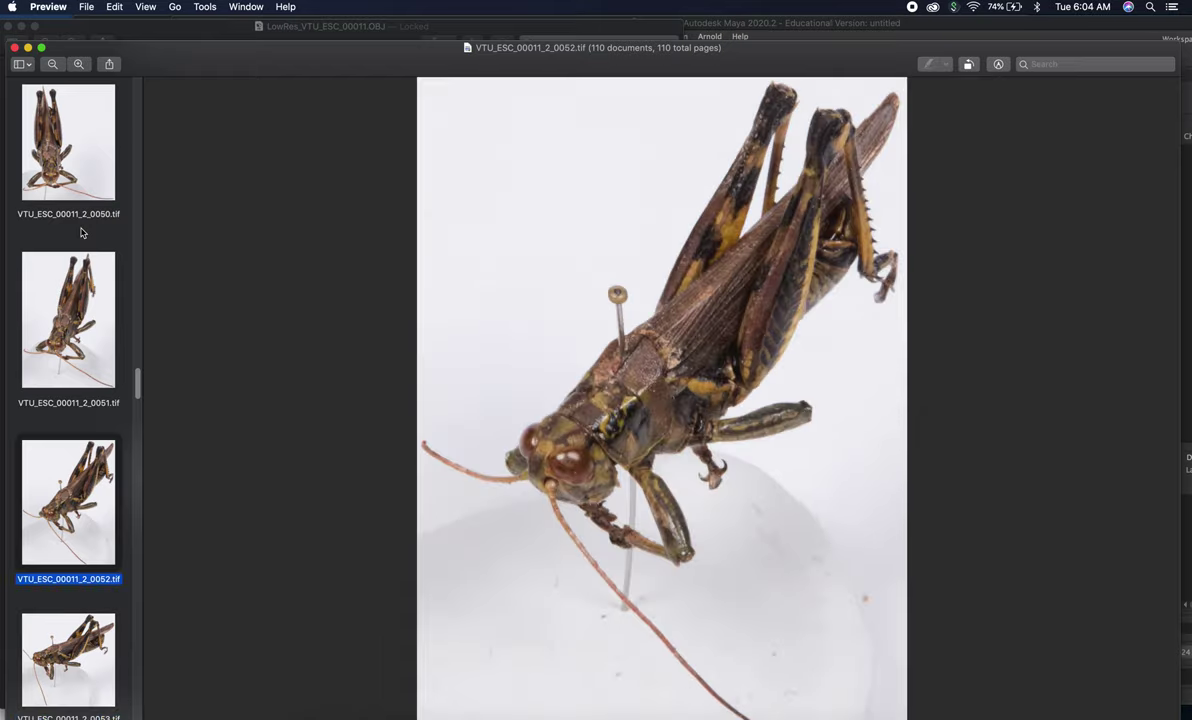
{"action": "key", "text": "Up"}
{"action": "key", "text": "Up"}
{"action": "key", "text": "Up"}
{"action": "key", "text": "Up"}
{"action": "key", "text": "Up"}
{"action": "key", "text": "Up"}
{"action": "key", "text": "Up"}
{"action": "key", "text": "Up"}
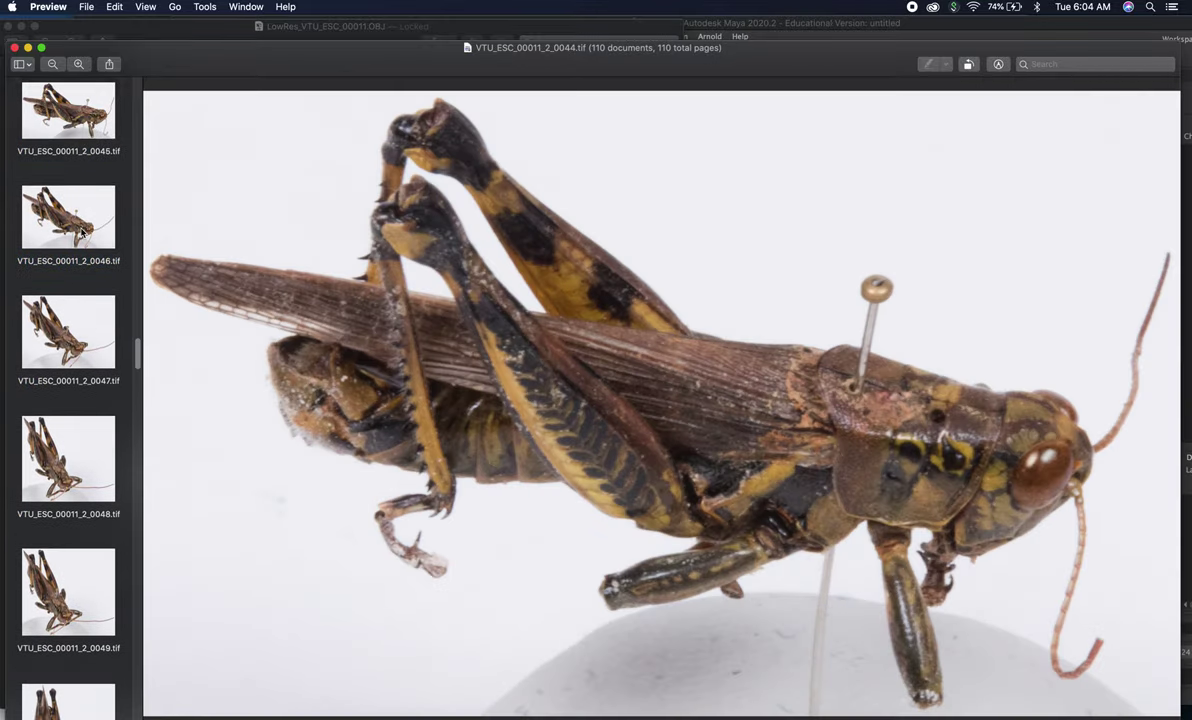
{"action": "key", "text": "Up"}
{"action": "key", "text": "Up"}
{"action": "key", "text": "Up"}
{"action": "key", "text": "Up"}
{"action": "key", "text": "Up"}
{"action": "key", "text": "Up"}
{"action": "key", "text": "Up"}
{"action": "key", "text": "Up"}
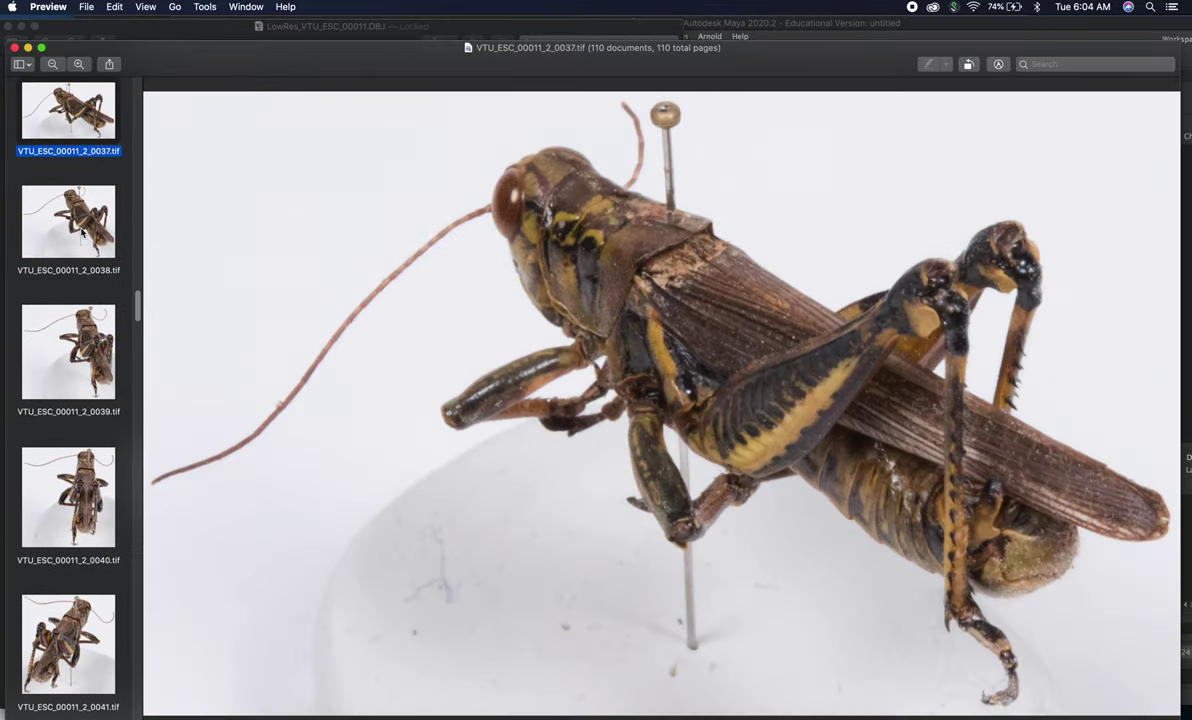
{"action": "key", "text": "Up"}
{"action": "key", "text": "Up"}
{"action": "key", "text": "Up"}
{"action": "key", "text": "Up"}
{"action": "key", "text": "Up"}
{"action": "key", "text": "Up"}
{"action": "key", "text": "Up"}
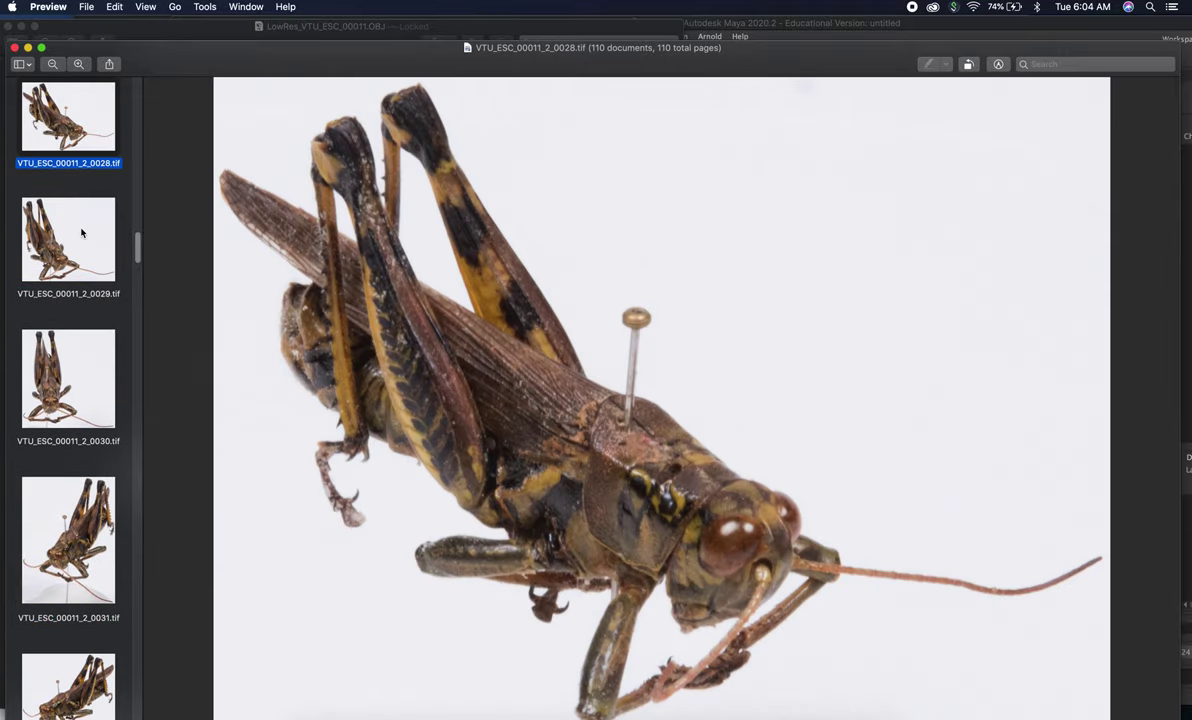
{"action": "key", "text": "Up"}
{"action": "key", "text": "Up"}
{"action": "key", "text": "Up"}
{"action": "key", "text": "Up"}
{"action": "key", "text": "Up"}
{"action": "key", "text": "Up"}
{"action": "key", "text": "Up"}
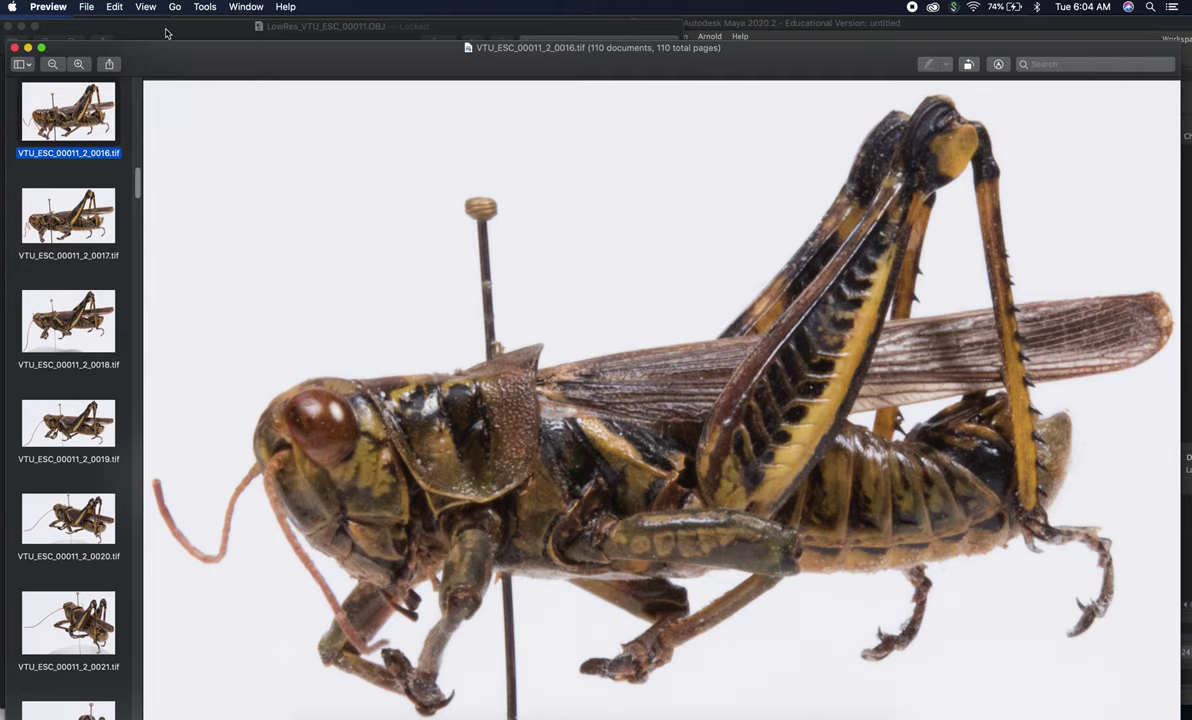
Bring the LowRes_VTU_ESC_00011.OBJ model window to the front, reposition it and enlarge it
{"action": "left_click", "coordinate": [166, 33]}
{"action": "left_click_drag", "start_coordinate": [340, 28], "coordinate": [497, 28]}
{"action": "left_click_drag", "start_coordinate": [538, 313], "coordinate": [490, 462]}
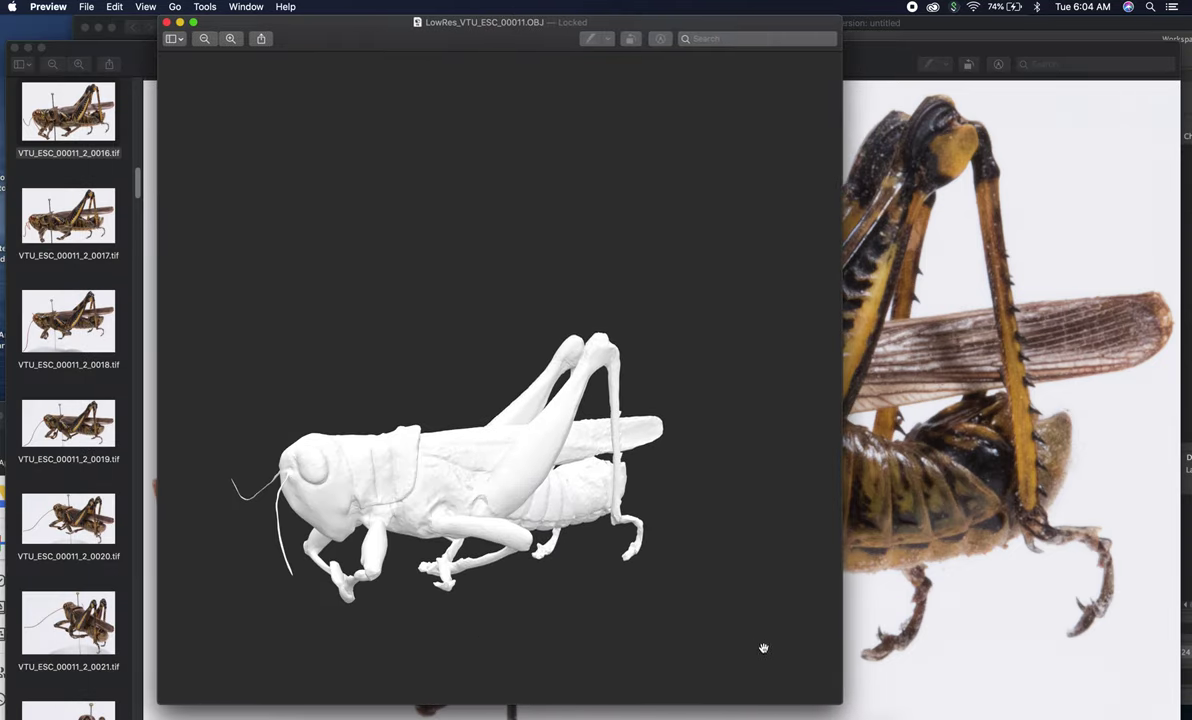
{"action": "left_click_drag", "start_coordinate": [833, 704], "coordinate": [1092, 666]}
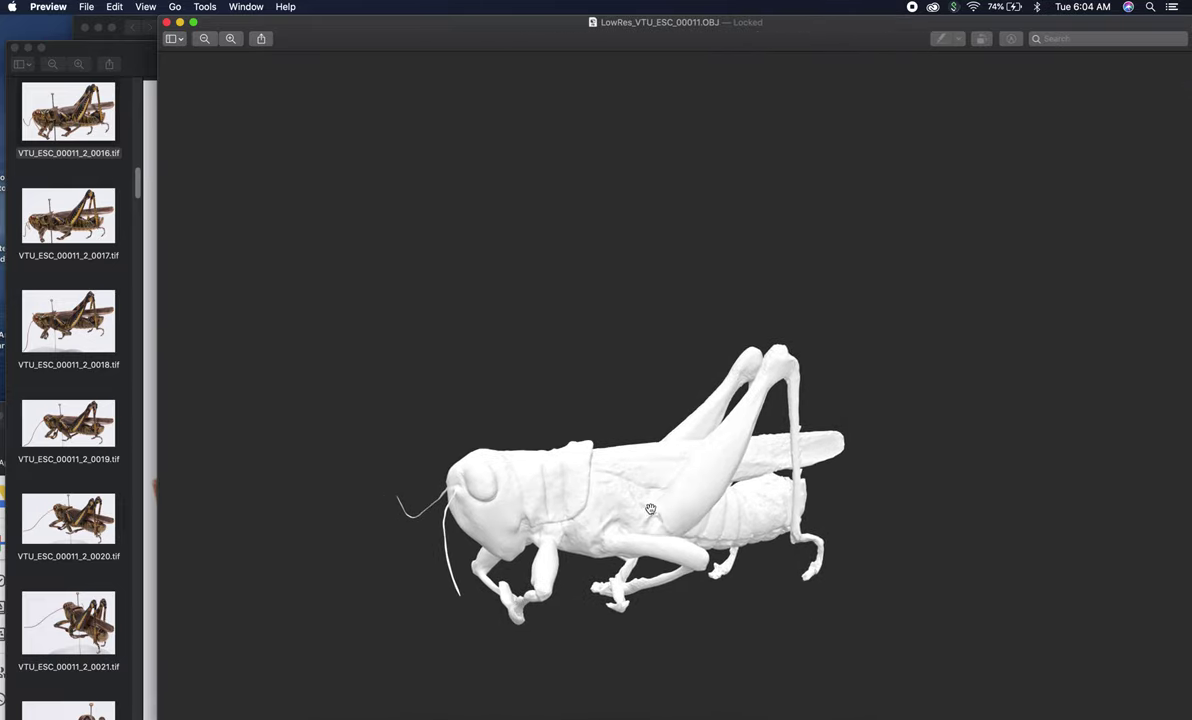
Examine the low-resolution grasshopper model from both sides and several angles
{"action": "left_click_drag", "start_coordinate": [630, 495], "coordinate": [714, 487]}
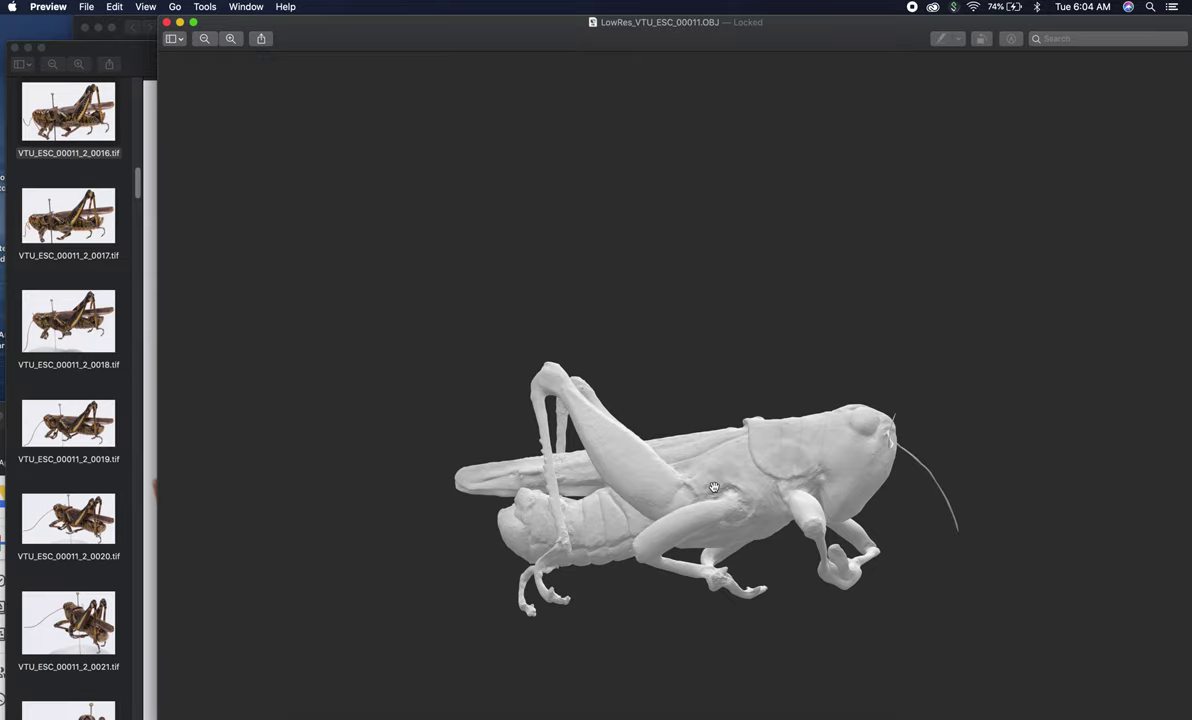
{"action": "left_click_drag", "start_coordinate": [722, 404], "coordinate": [607, 484]}
{"action": "left_click_drag", "start_coordinate": [725, 485], "coordinate": [546, 338]}
{"action": "scroll", "coordinate": [628, 516], "scroll_direction": "up", "scroll_amount": 2}
{"action": "scroll", "coordinate": [625, 514], "scroll_direction": "down", "scroll_amount": 8}
{"action": "left_click_drag", "start_coordinate": [683, 370], "coordinate": [555, 256]}
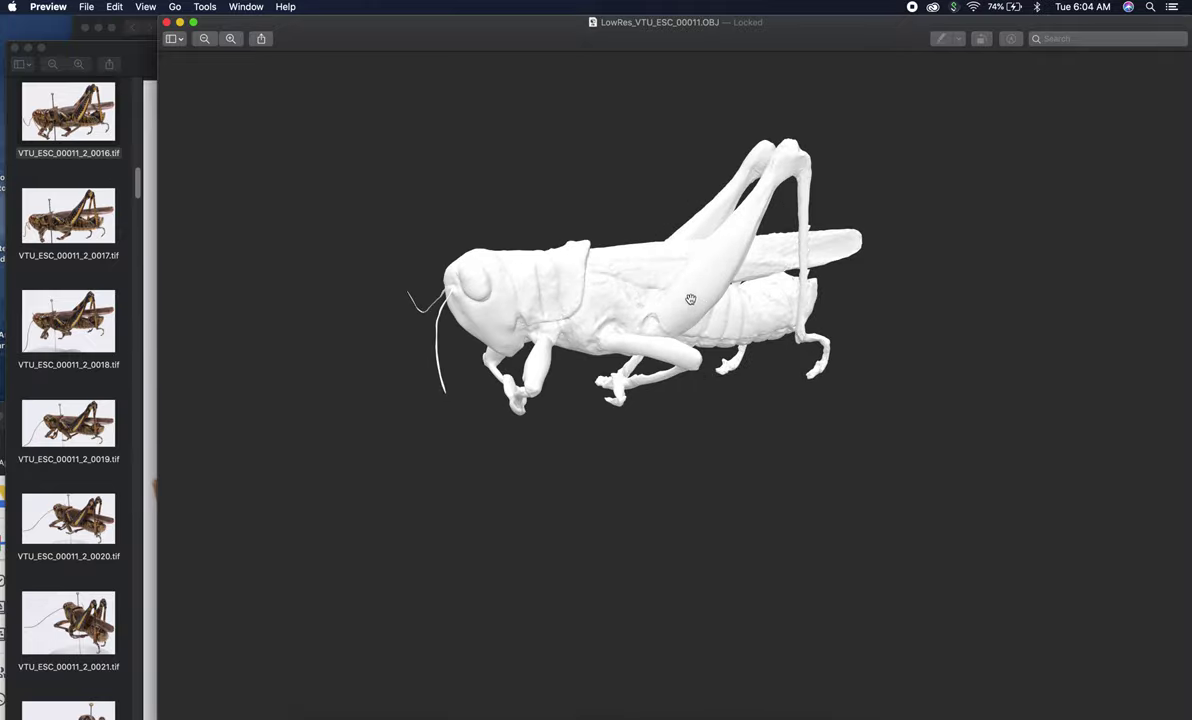
{"action": "left_click_drag", "start_coordinate": [699, 343], "coordinate": [688, 273]}
{"action": "left_click_drag", "start_coordinate": [660, 350], "coordinate": [1038, 394]}
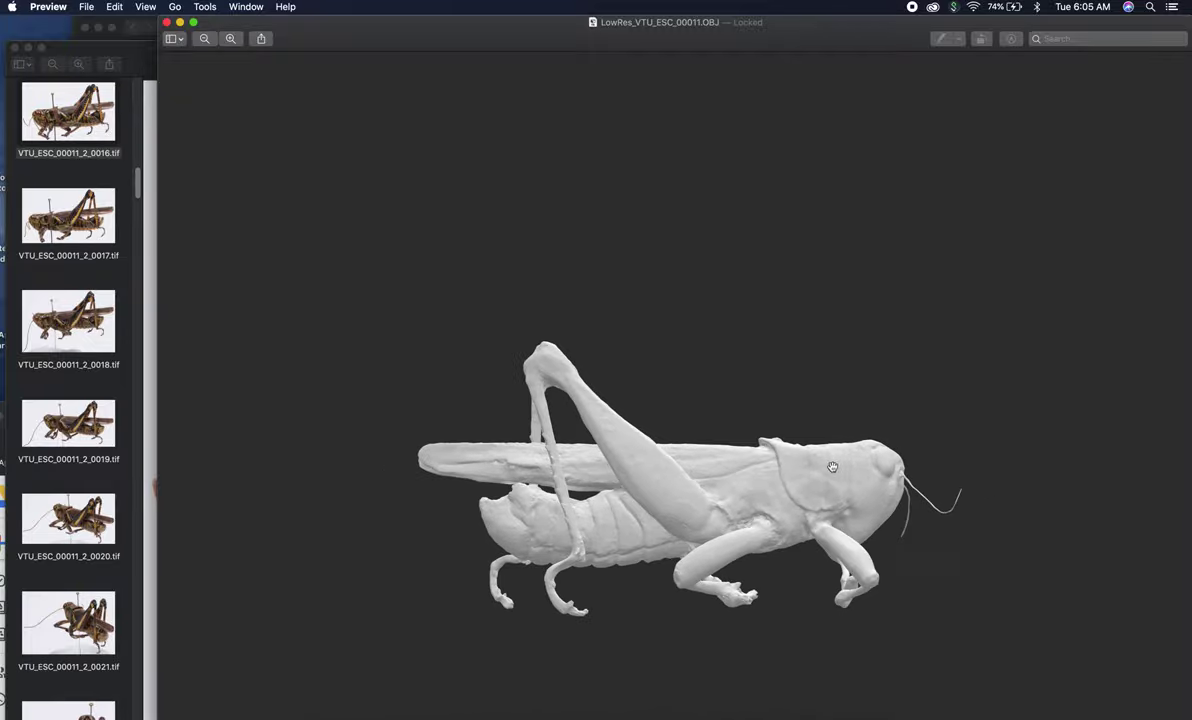
{"action": "left_click_drag", "start_coordinate": [813, 500], "coordinate": [555, 431]}
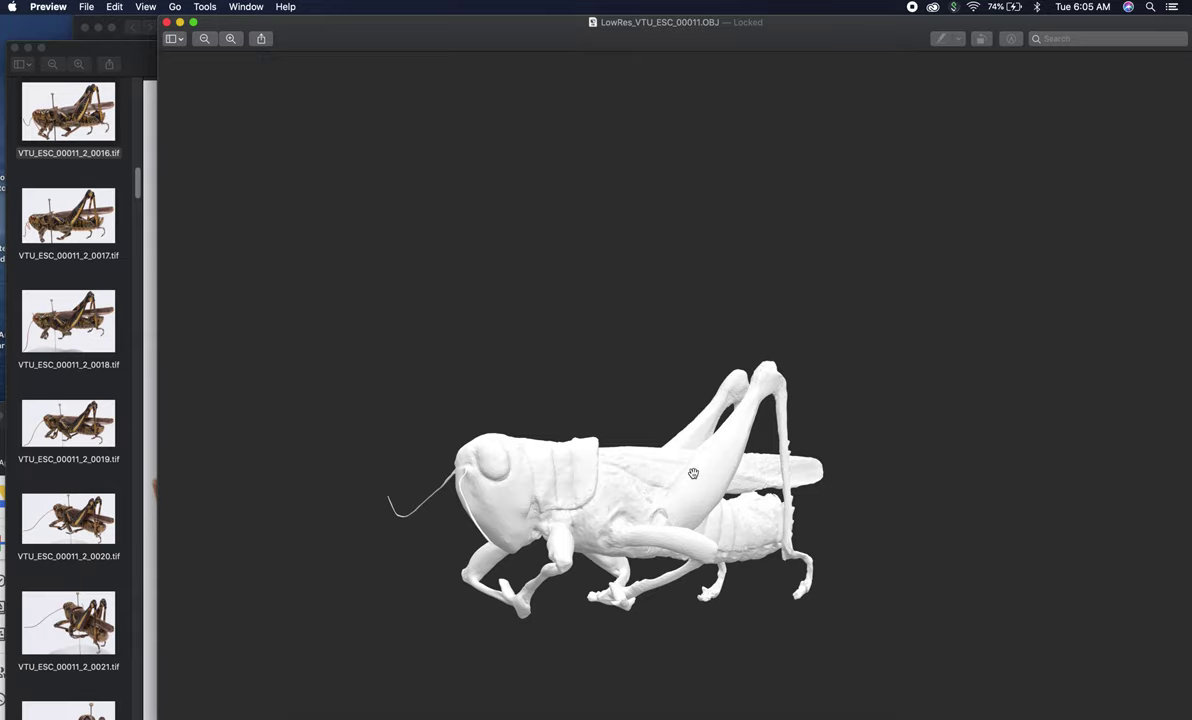
Switch to Maya and expand its window to fill the screen
{"action": "key", "text": "super+Tab"}
{"action": "key", "text": "super+Tab"}
{"action": "key", "text": "super+Tab"}
{"action": "key", "text": "super+Tab"}
{"action": "key", "text": "super+Tab"}
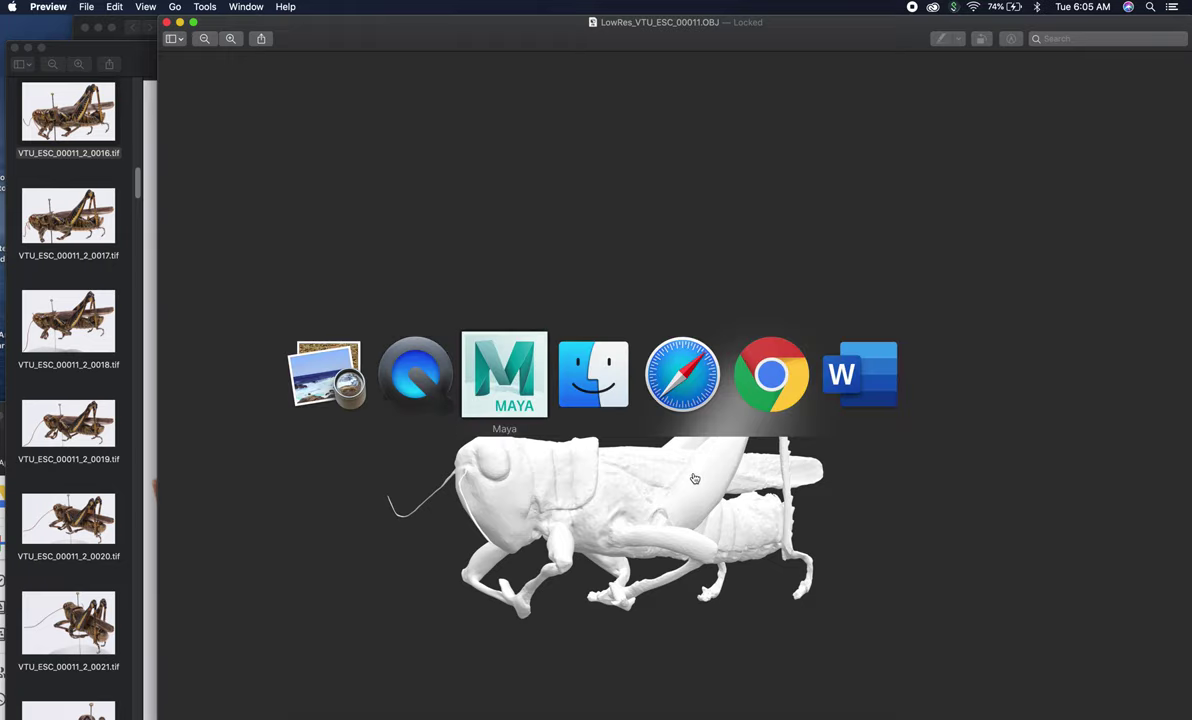
{"action": "key", "text": "super+Tab"}
{"action": "key", "text": "super+Tab"}
{"action": "key", "text": "super+Tab"}
{"action": "key", "text": "super+Tab"}
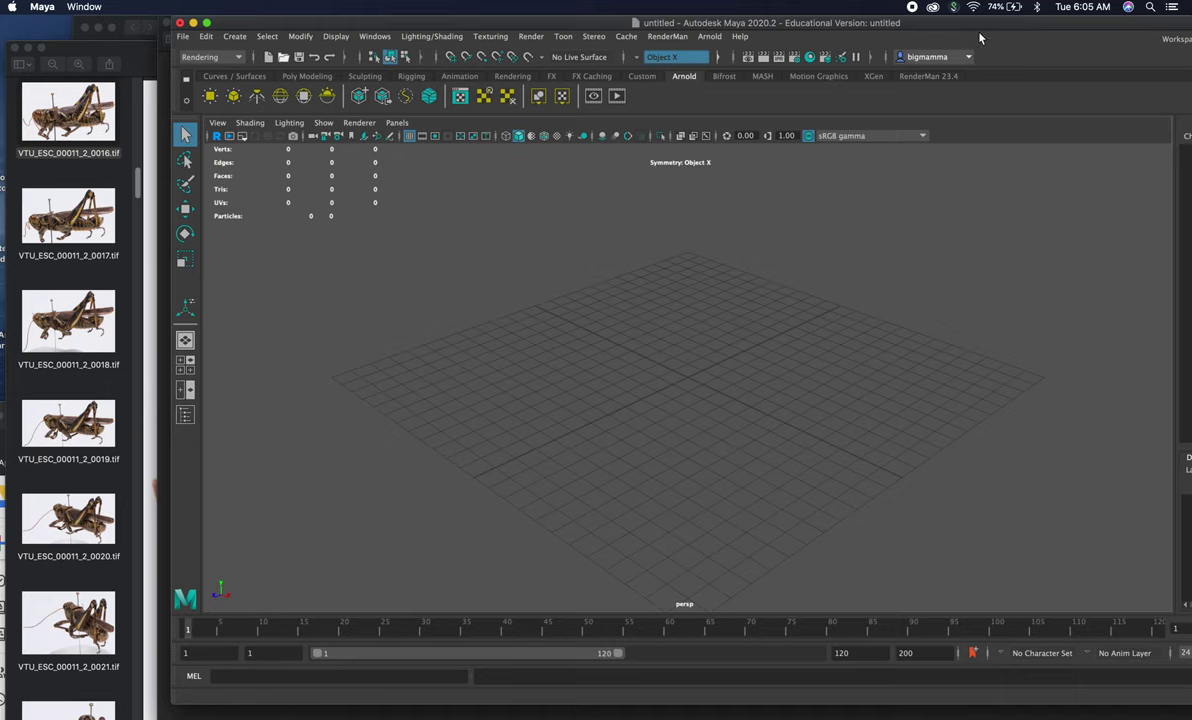
{"action": "double_click", "coordinate": [980, 27]}
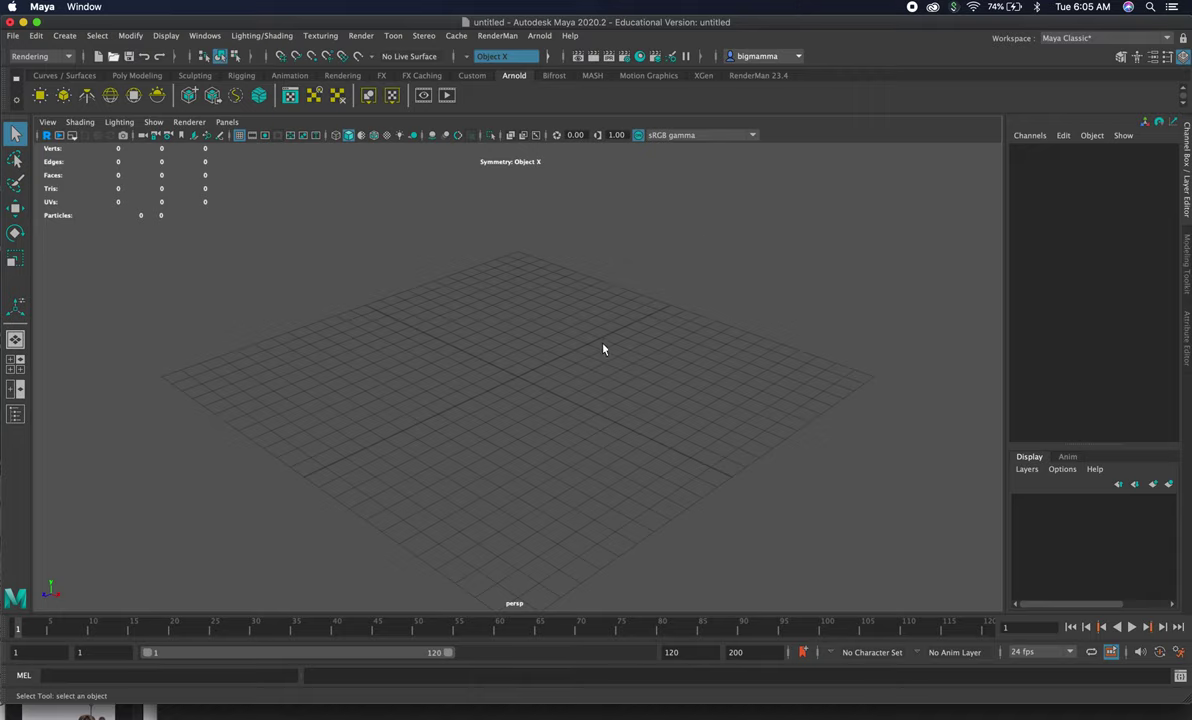
Switch Maya from the Rendering menu set to the Modeling menu set
{"action": "left_click_drag", "start_coordinate": [583, 351], "coordinate": [601, 351], "text": "alt"}
{"action": "mouse_move", "coordinate": [450, 302]}
{"action": "left_mouse_down", "text": "alt"}
{"action": "mouse_move", "coordinate": [468, 303]}
{"action": "mouse_move", "coordinate": [468, 285]}
{"action": "mouse_move", "coordinate": [468, 309]}
{"action": "left_mouse_up", "text": "alt"}
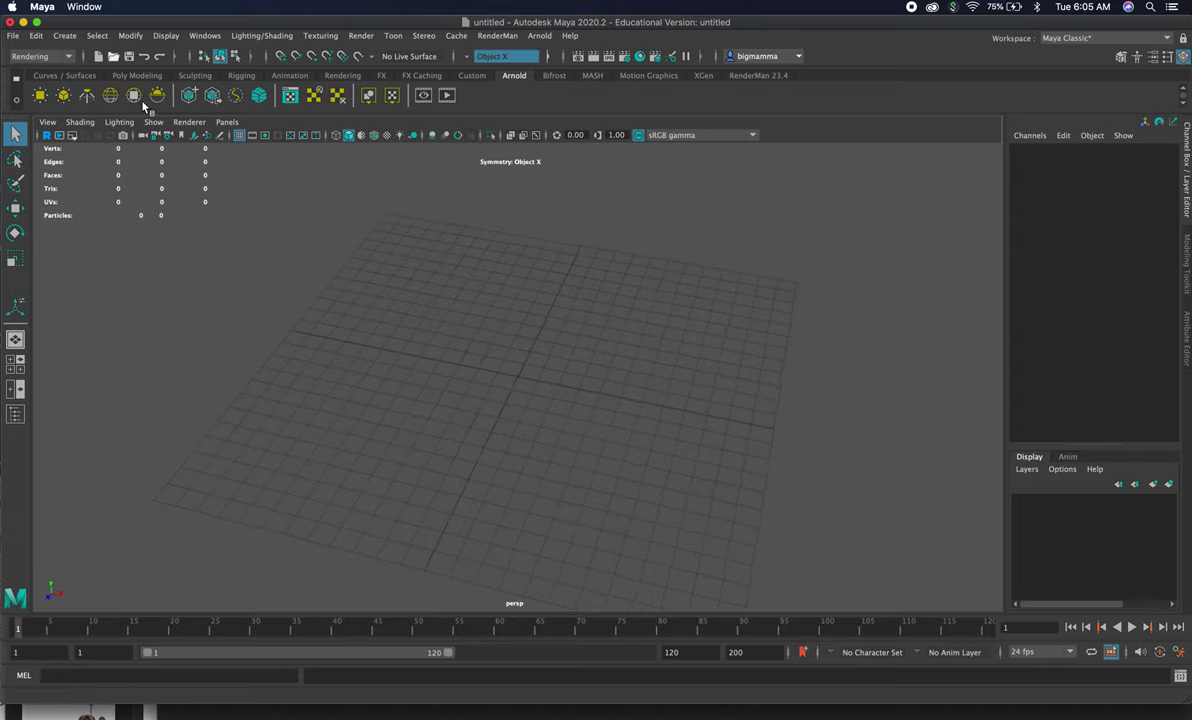
{"action": "left_click", "coordinate": [28, 57]}
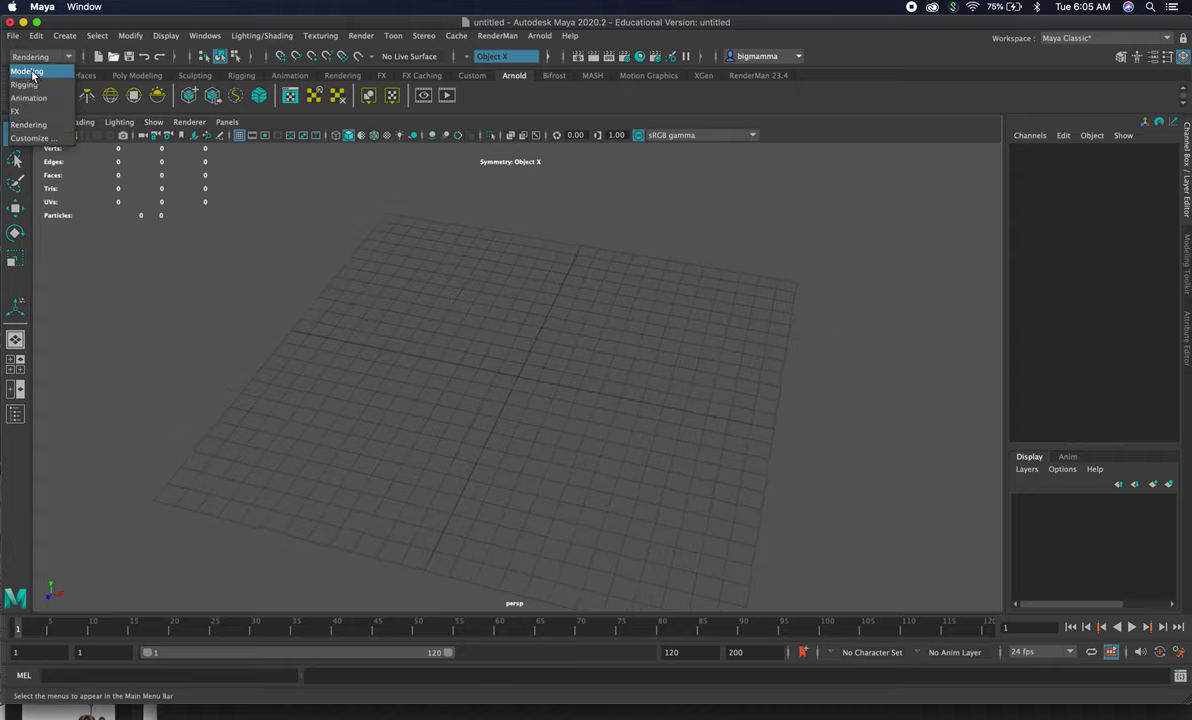
{"action": "left_click", "coordinate": [34, 76]}
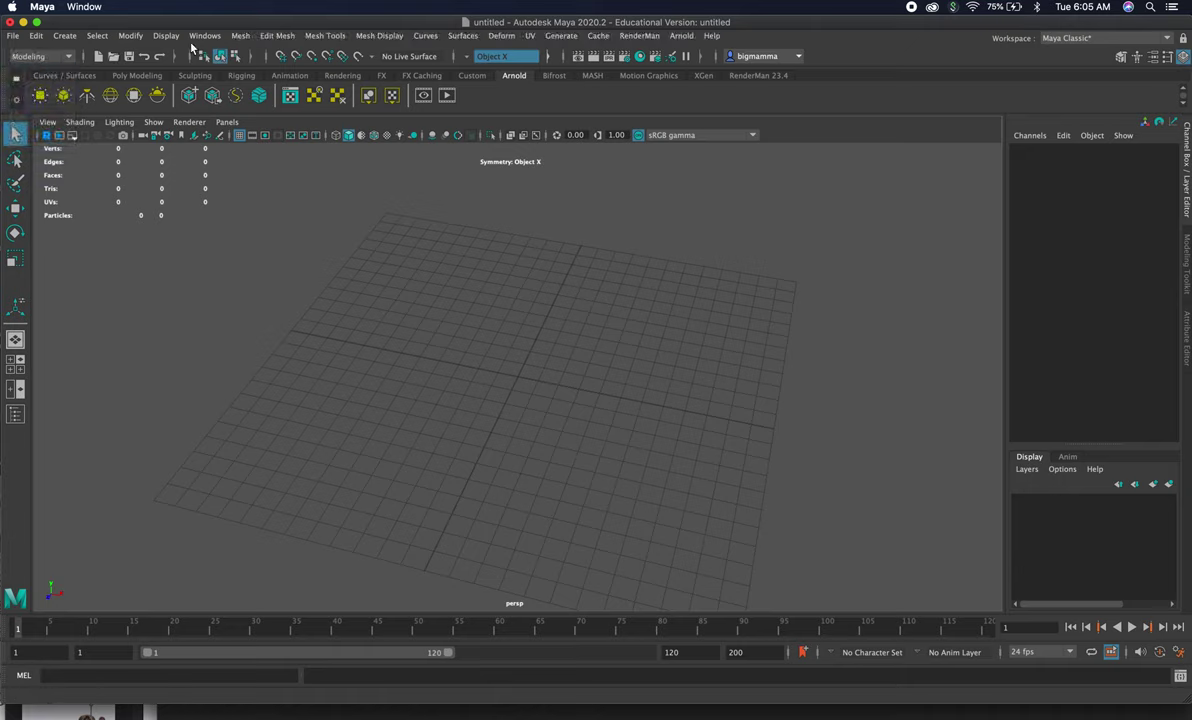
Create a polygon cube at the origin of the scene
{"action": "left_click", "coordinate": [66, 36]}
{"action": "mouse_move", "coordinate": [105, 83]}
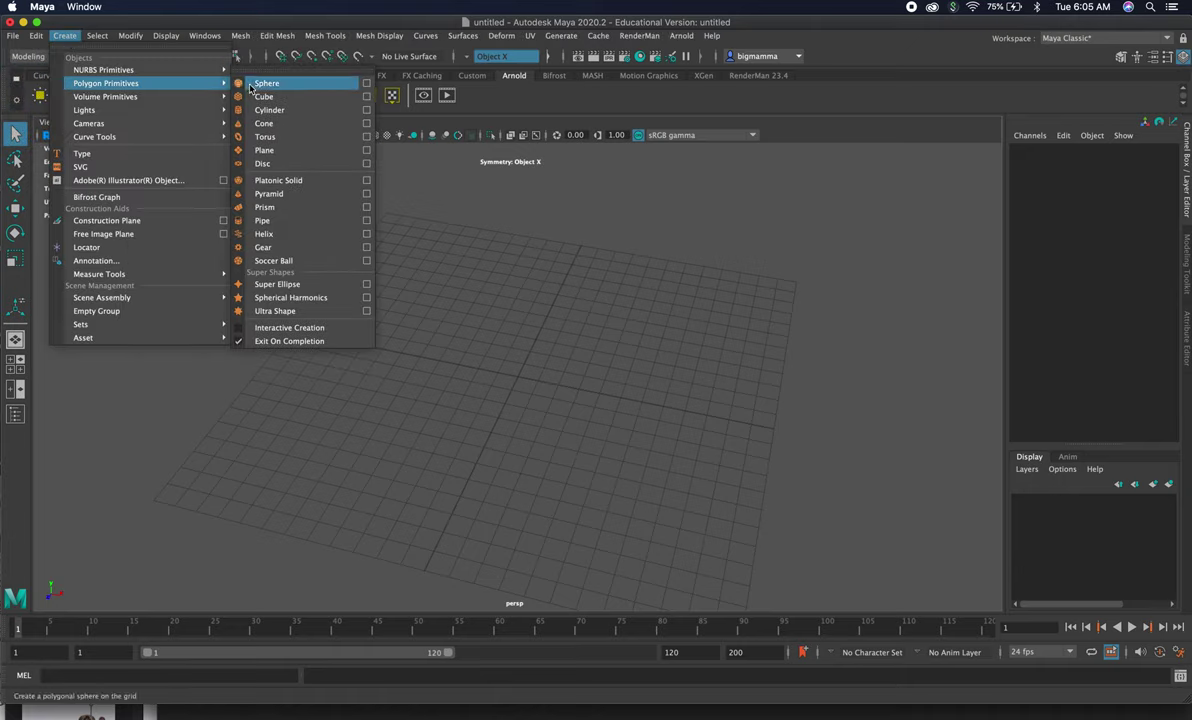
{"action": "left_click", "coordinate": [292, 104]}
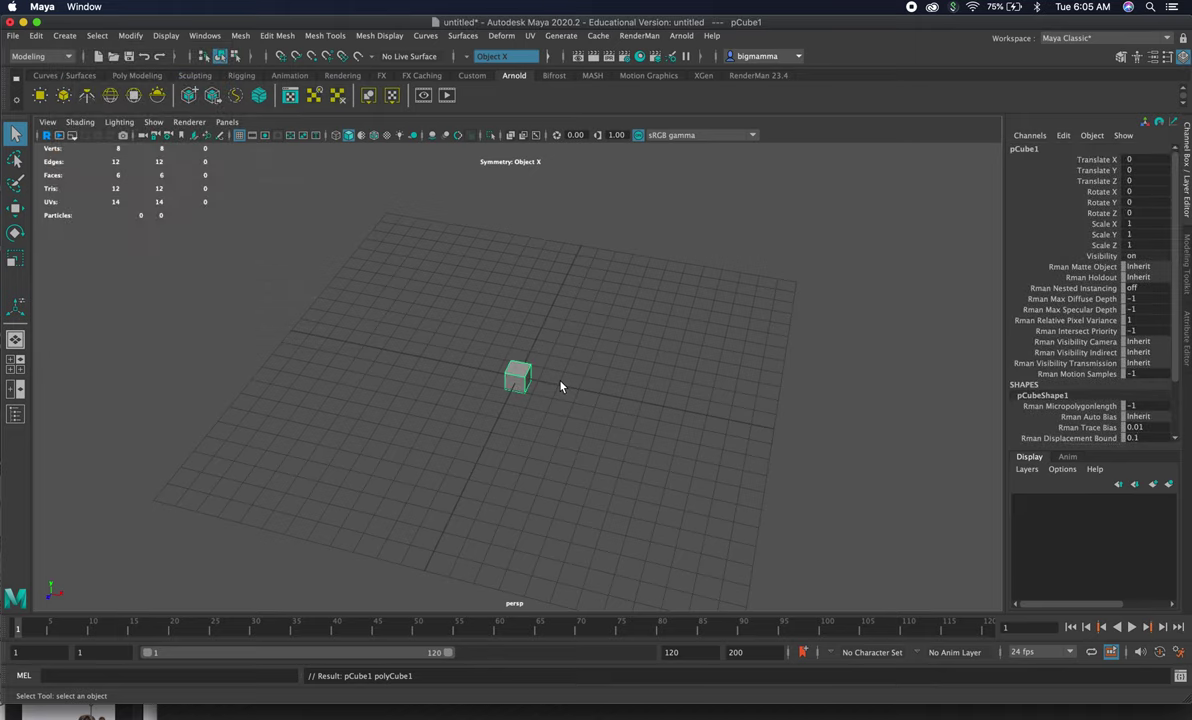
{"action": "scroll", "coordinate": [557, 423], "scroll_direction": "up", "scroll_amount": 3}
{"action": "right_click_drag", "start_coordinate": [557, 423], "coordinate": [761, 452], "text": "alt"}
{"action": "mouse_move", "coordinate": [662, 423]}
{"action": "left_mouse_down", "text": "alt"}
{"action": "mouse_move", "coordinate": [644, 419]}
{"action": "mouse_move", "coordinate": [660, 420]}
{"action": "left_mouse_up", "text": "alt"}
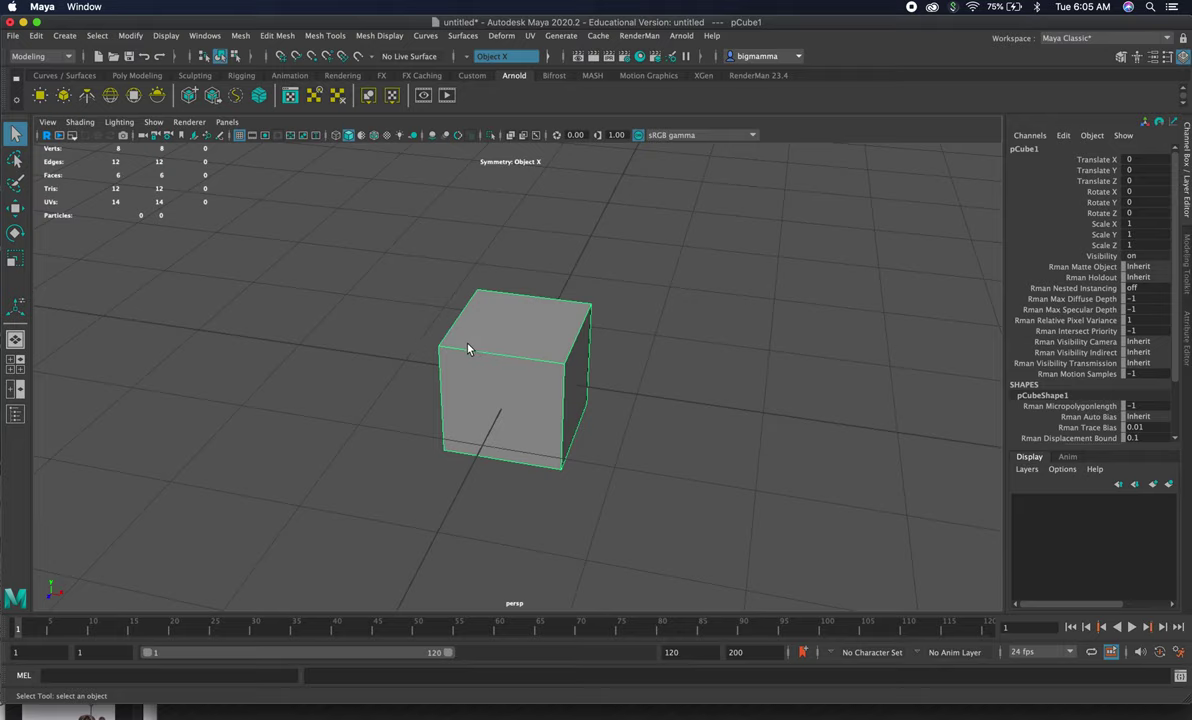
{"action": "left_click_drag", "start_coordinate": [474, 348], "coordinate": [576, 363], "text": "alt"}
{"action": "scroll", "coordinate": [521, 365], "scroll_direction": "up", "scroll_amount": 3}
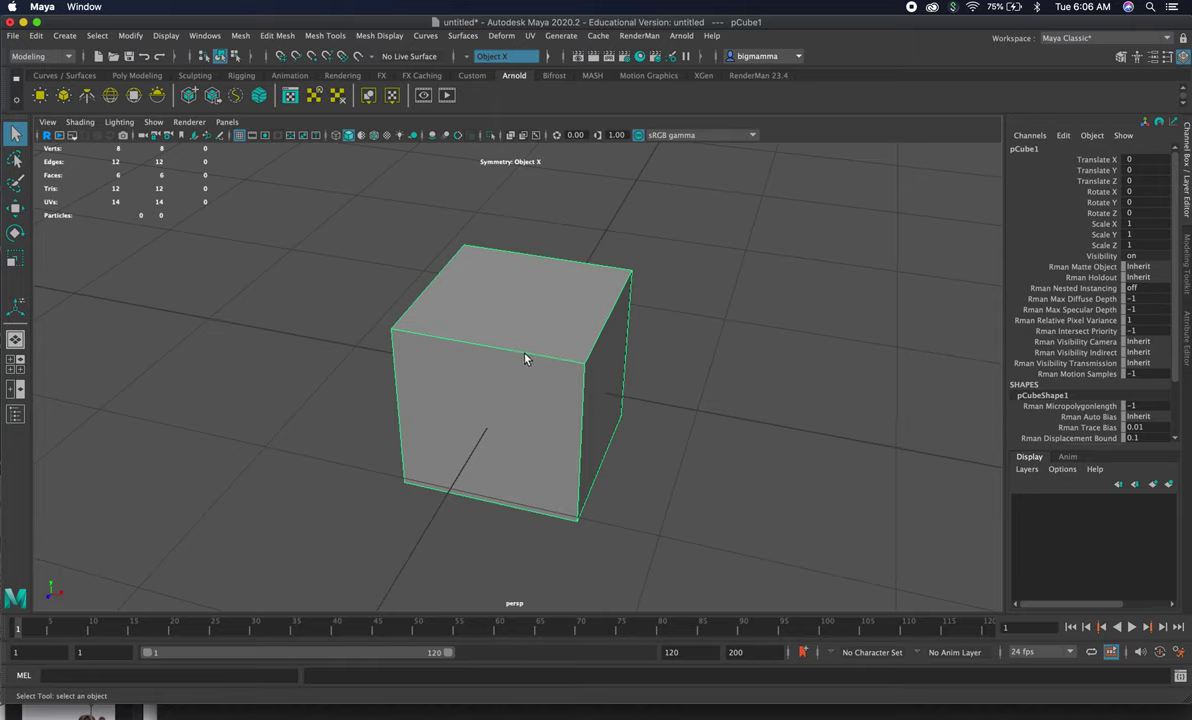
{"action": "scroll", "coordinate": [528, 358], "scroll_direction": "down", "scroll_amount": 3}
{"action": "left_click_drag", "start_coordinate": [481, 352], "coordinate": [507, 354], "text": "alt"}
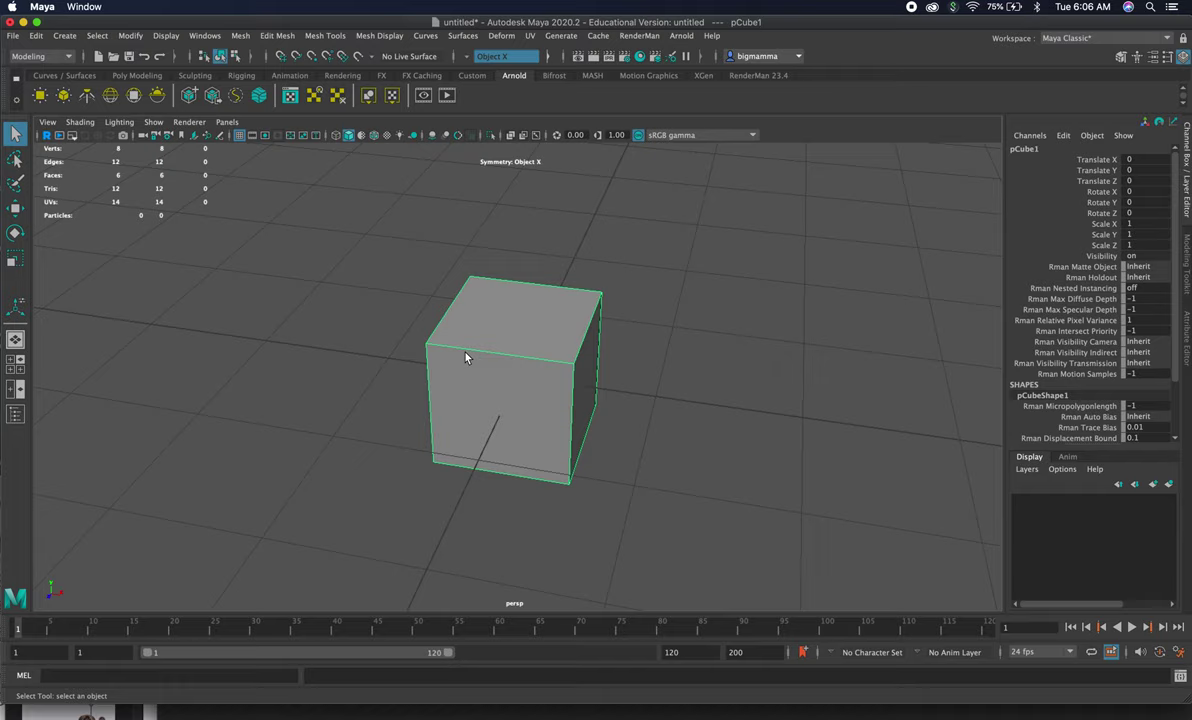
Reset the Insert Edge Loop Tool settings and configure the tool for multiple edge loops with the number of loops set to 1
{"action": "right_click_drag", "start_coordinate": [506, 357], "coordinate": [571, 344]}
{"action": "right_click_drag", "start_coordinate": [519, 357], "coordinate": [519, 358], "text": "shift"}
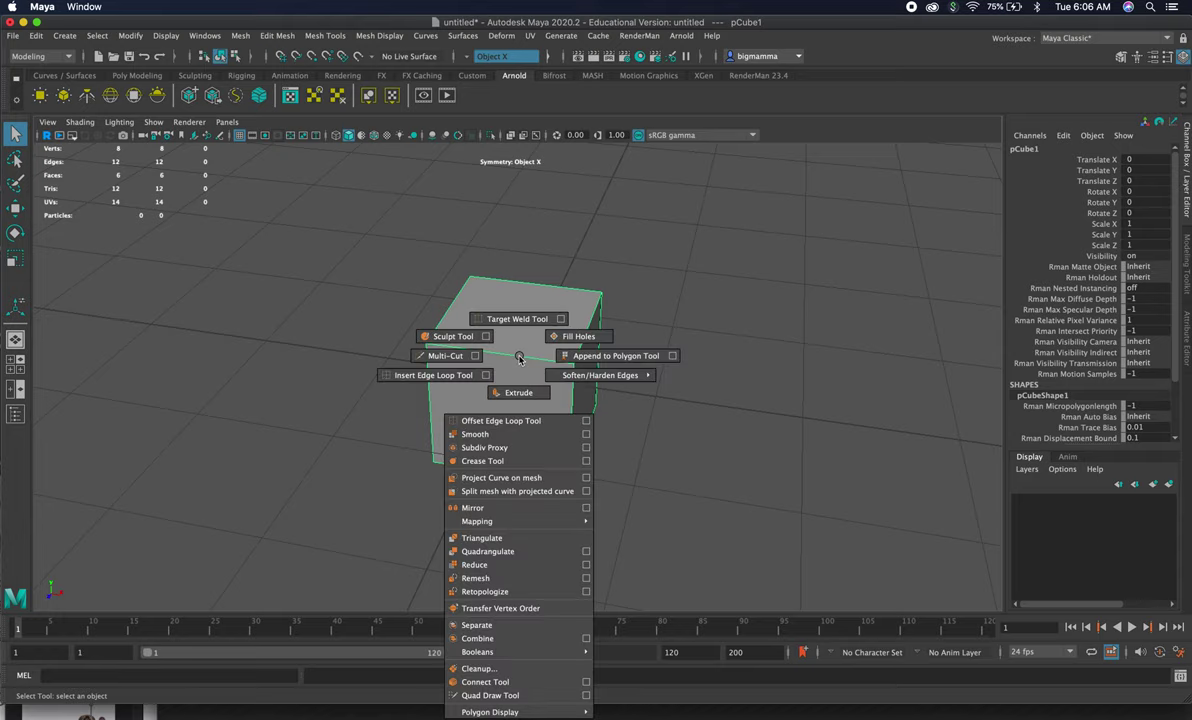
{"action": "right_click_drag", "start_coordinate": [519, 357], "coordinate": [488, 377], "text": "shift"}
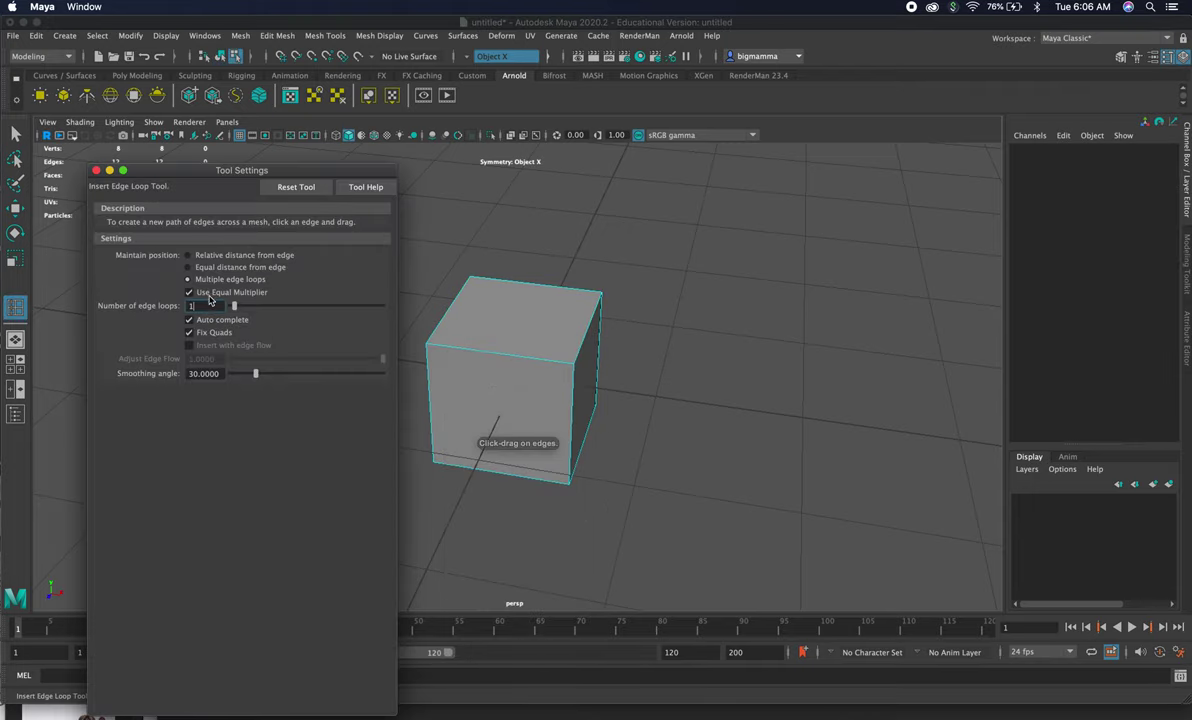
{"action": "left_click", "coordinate": [292, 188]}
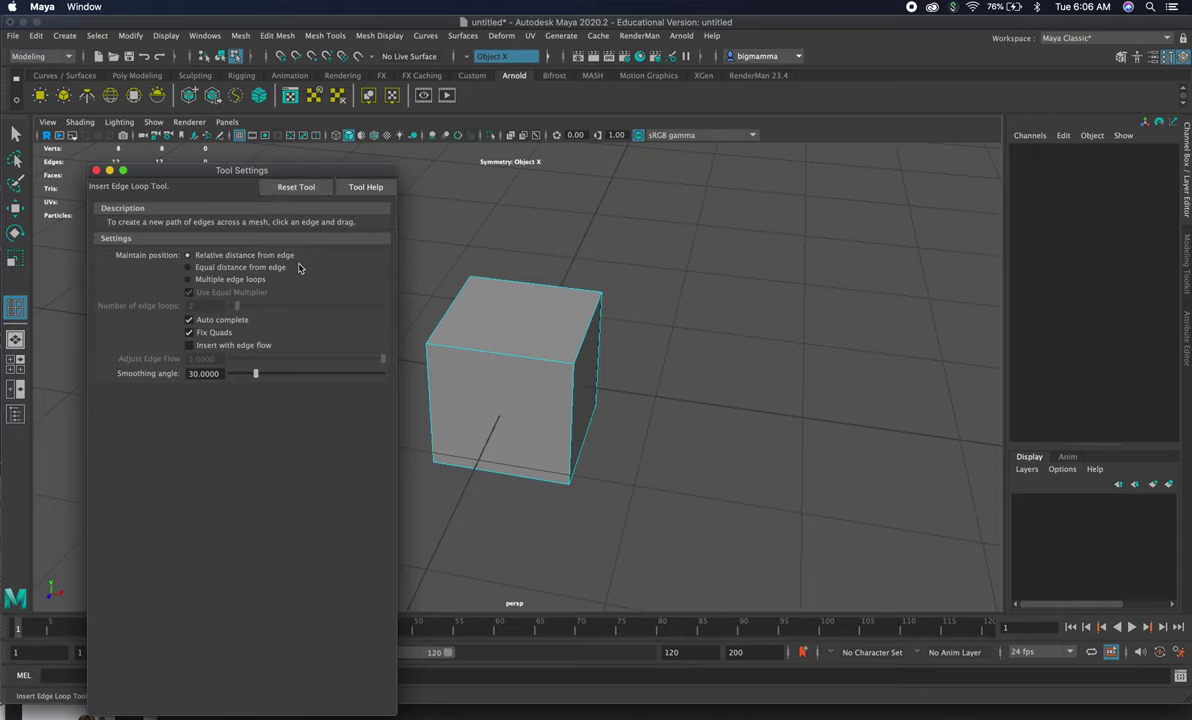
{"action": "left_click", "coordinate": [188, 279]}
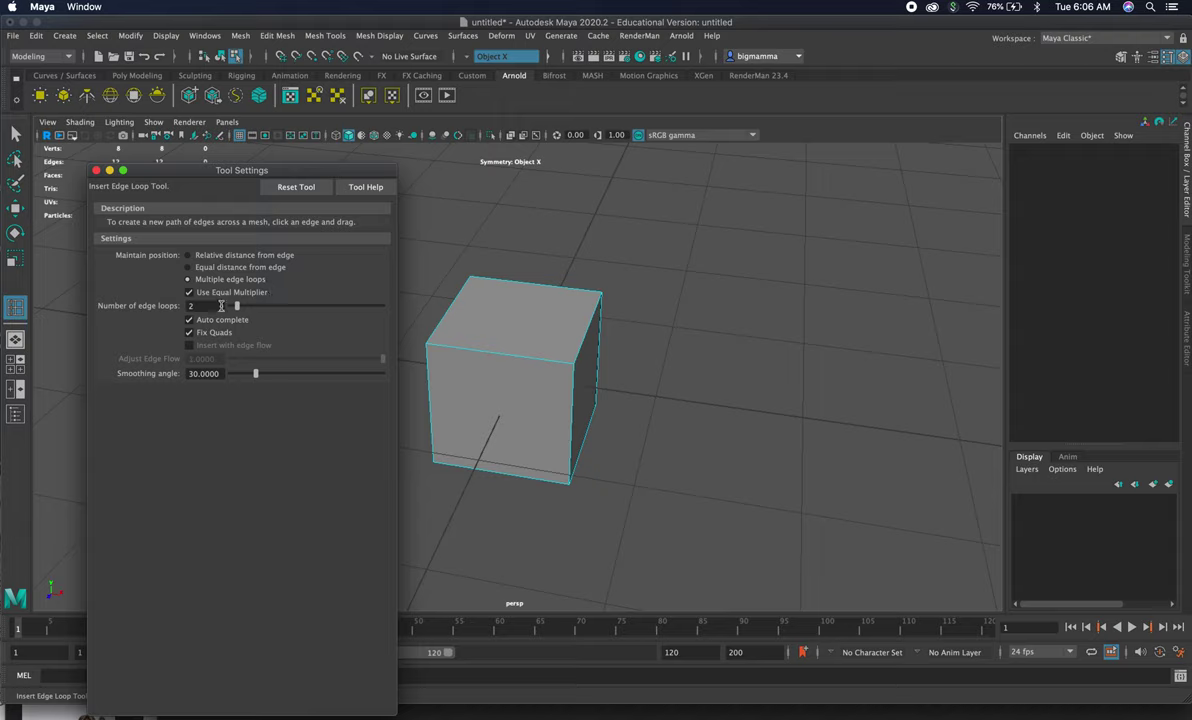
{"action": "left_click", "coordinate": [220, 306]}
{"action": "left_click_drag", "start_coordinate": [220, 306], "coordinate": [165, 307]}
{"action": "type", "text": "1"}
{"action": "key", "text": "Return"}
Insert a vertical edge loop around the middle of the cube and return to object mode
{"action": "left_click", "coordinate": [503, 357]}
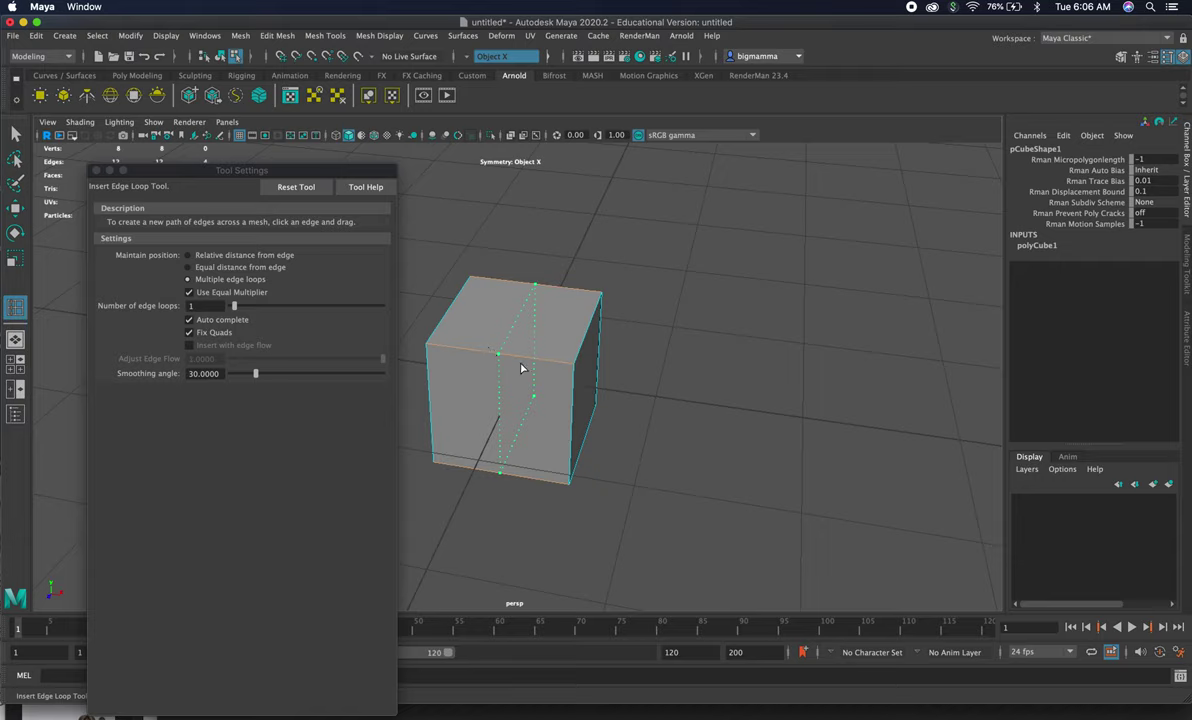
{"action": "left_click", "coordinate": [500, 356]}
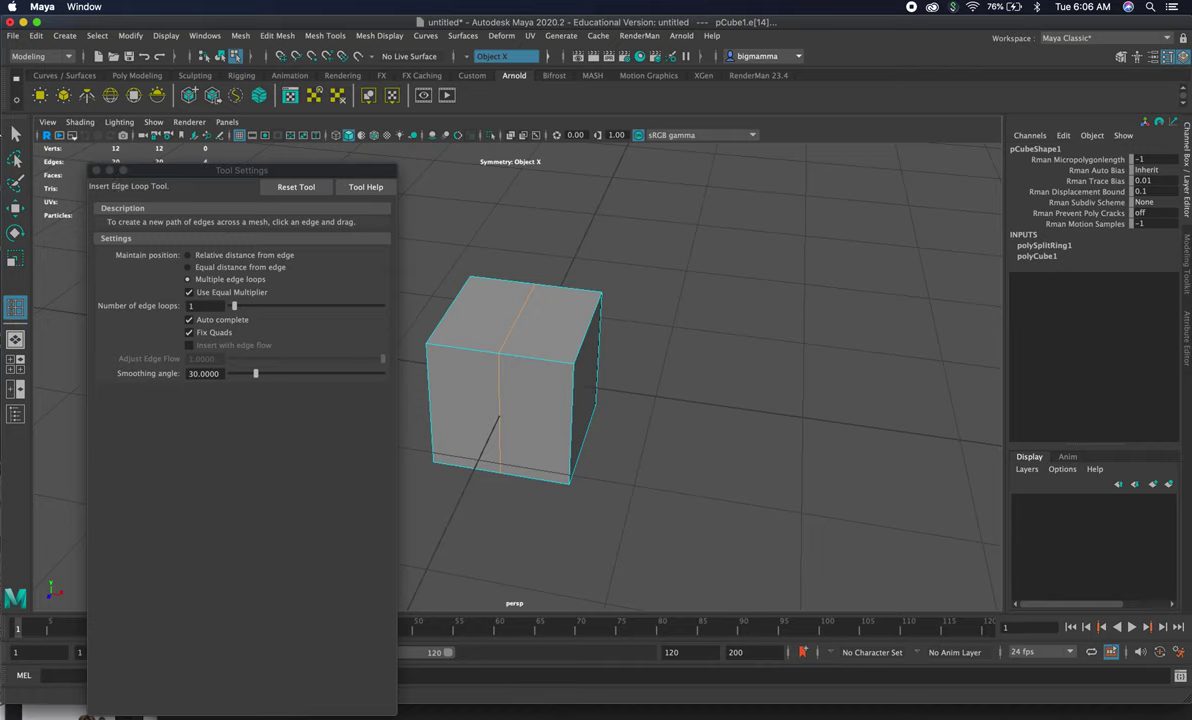
{"action": "left_click", "coordinate": [14, 133]}
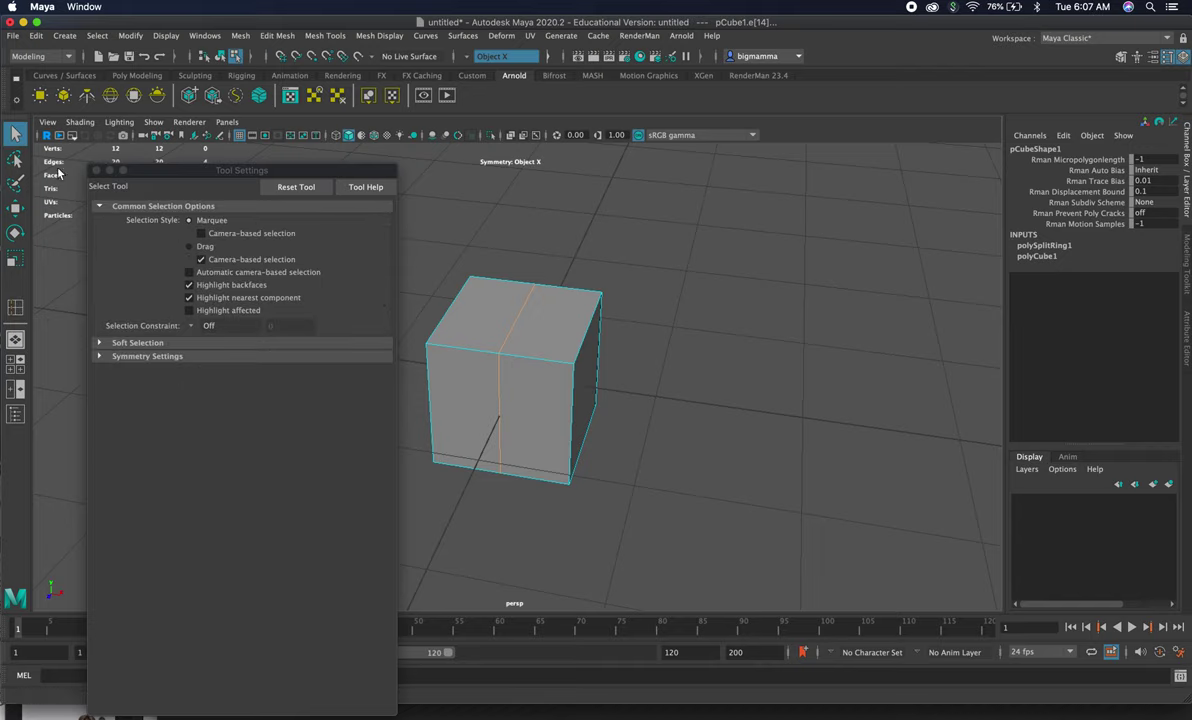
{"action": "left_click_drag", "start_coordinate": [537, 364], "coordinate": [548, 365], "text": "alt"}
{"action": "right_click", "coordinate": [523, 371]}
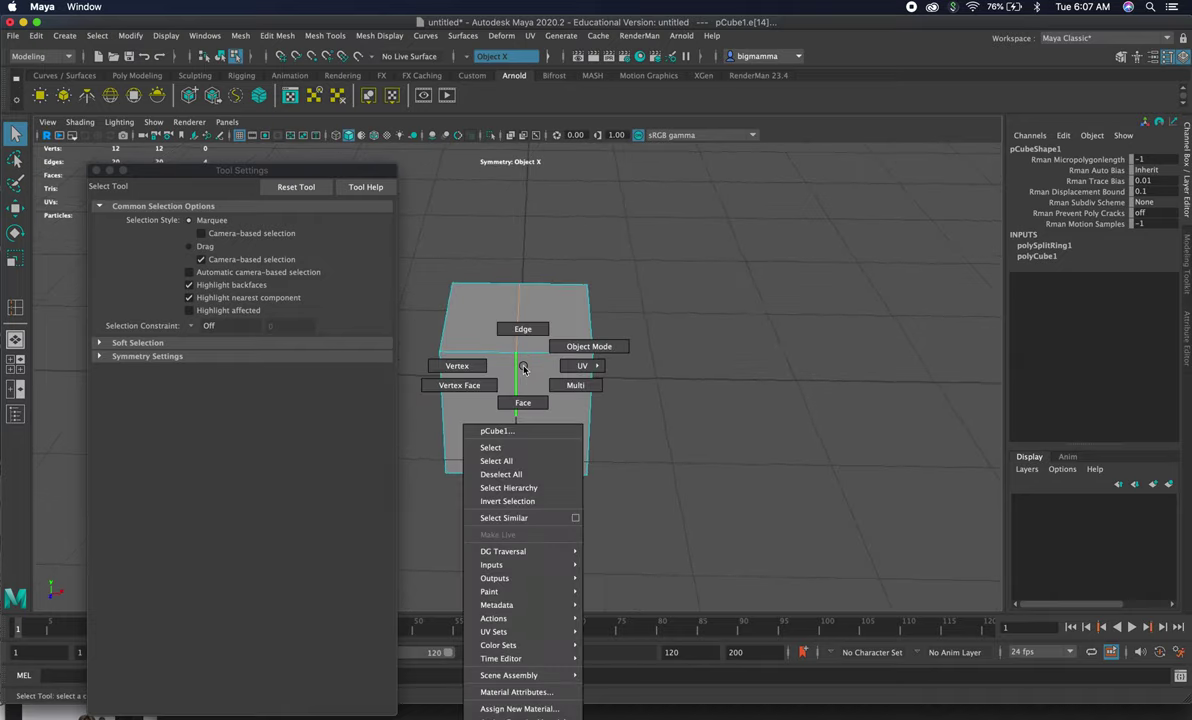
{"action": "left_click", "coordinate": [589, 346]}
Try to select only the faces on the left half of the cube
{"action": "right_click", "coordinate": [542, 360]}
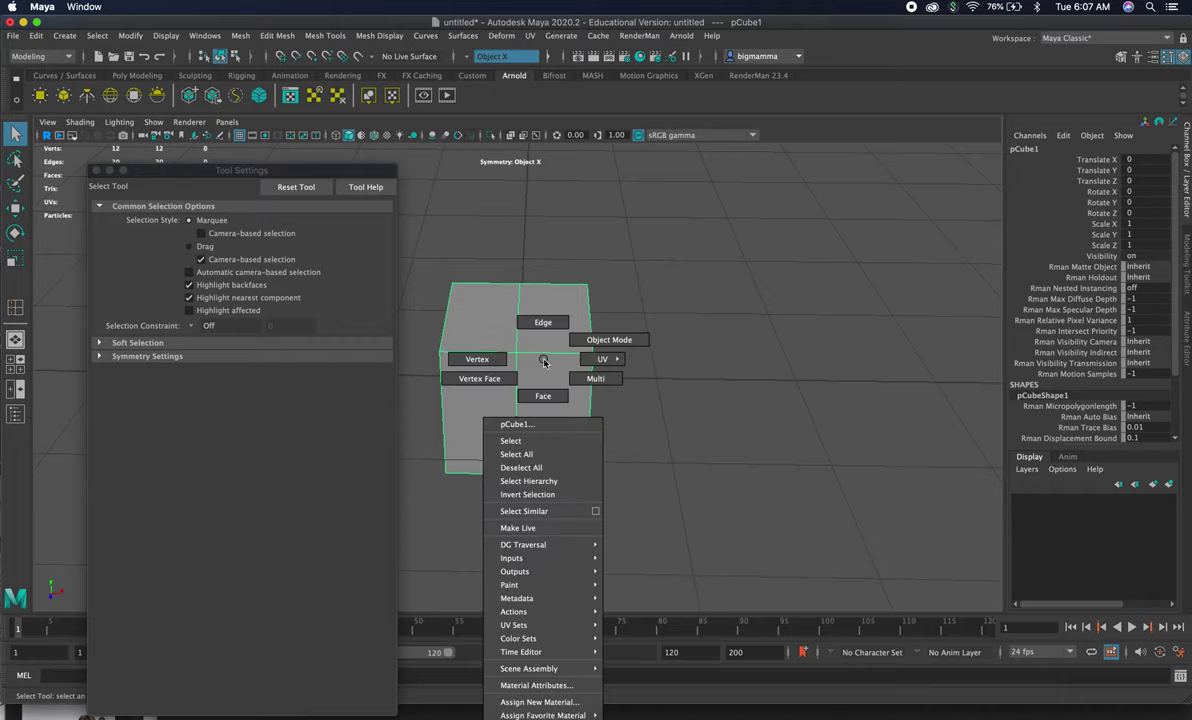
{"action": "left_click", "coordinate": [543, 397]}
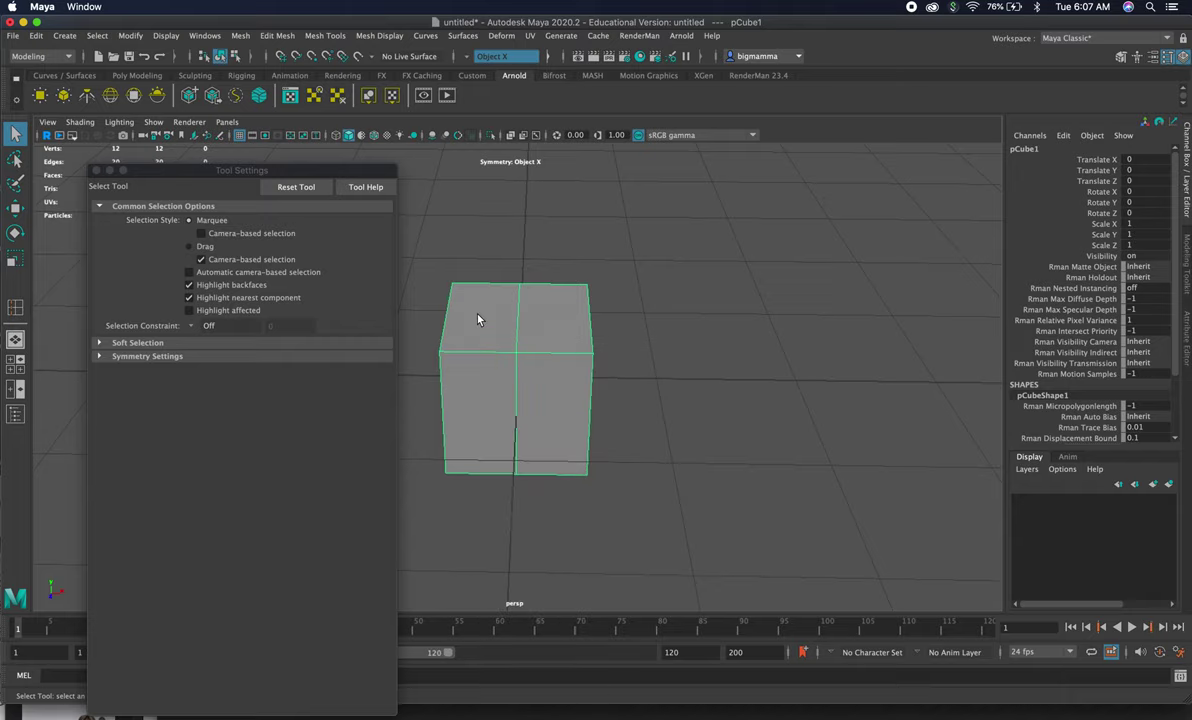
{"action": "left_click", "coordinate": [420, 246]}
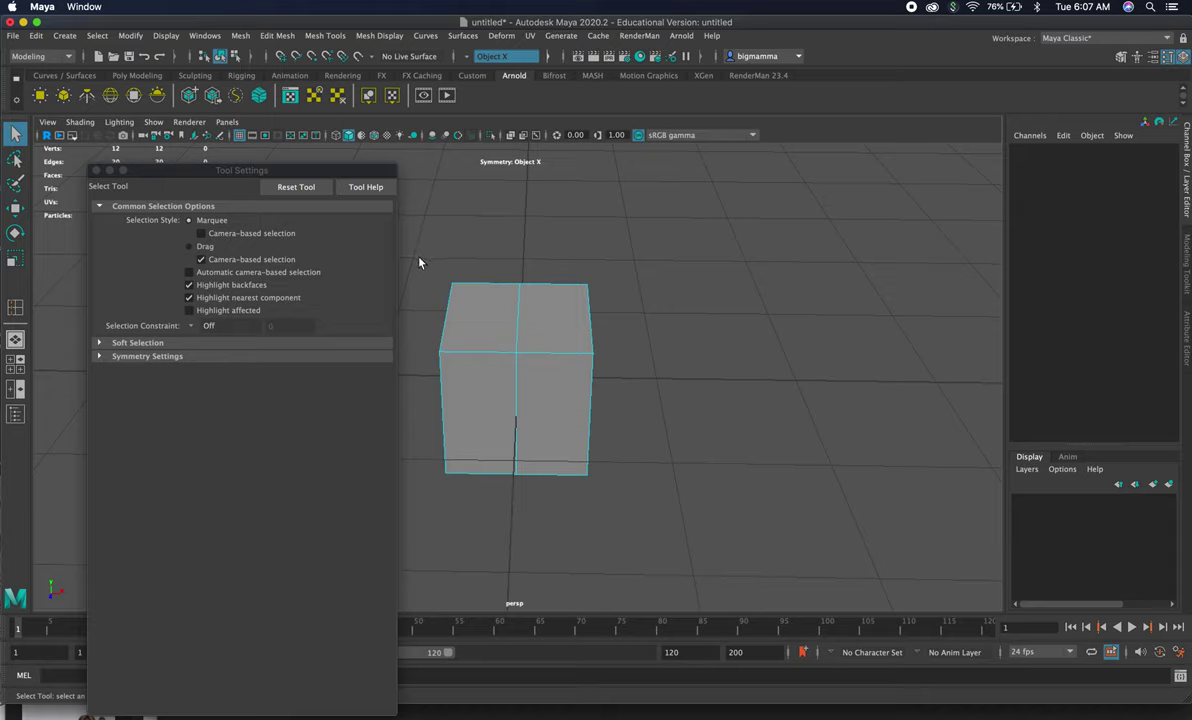
{"action": "left_click_drag", "start_coordinate": [420, 262], "coordinate": [500, 519]}
{"action": "right_click_drag", "start_coordinate": [504, 366], "coordinate": [504, 403]}
{"action": "left_click_drag", "start_coordinate": [418, 259], "coordinate": [482, 490]}
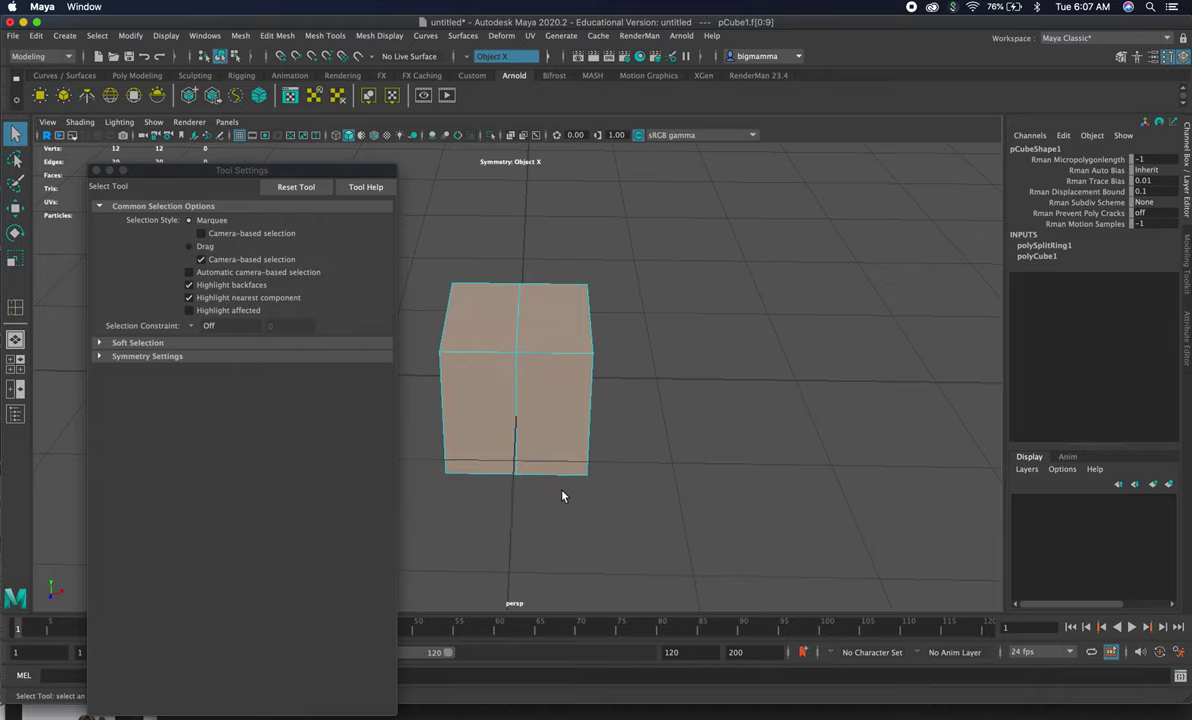
{"action": "left_click_drag", "start_coordinate": [563, 494], "coordinate": [537, 492], "text": "alt"}
{"action": "left_click", "coordinate": [459, 405]}
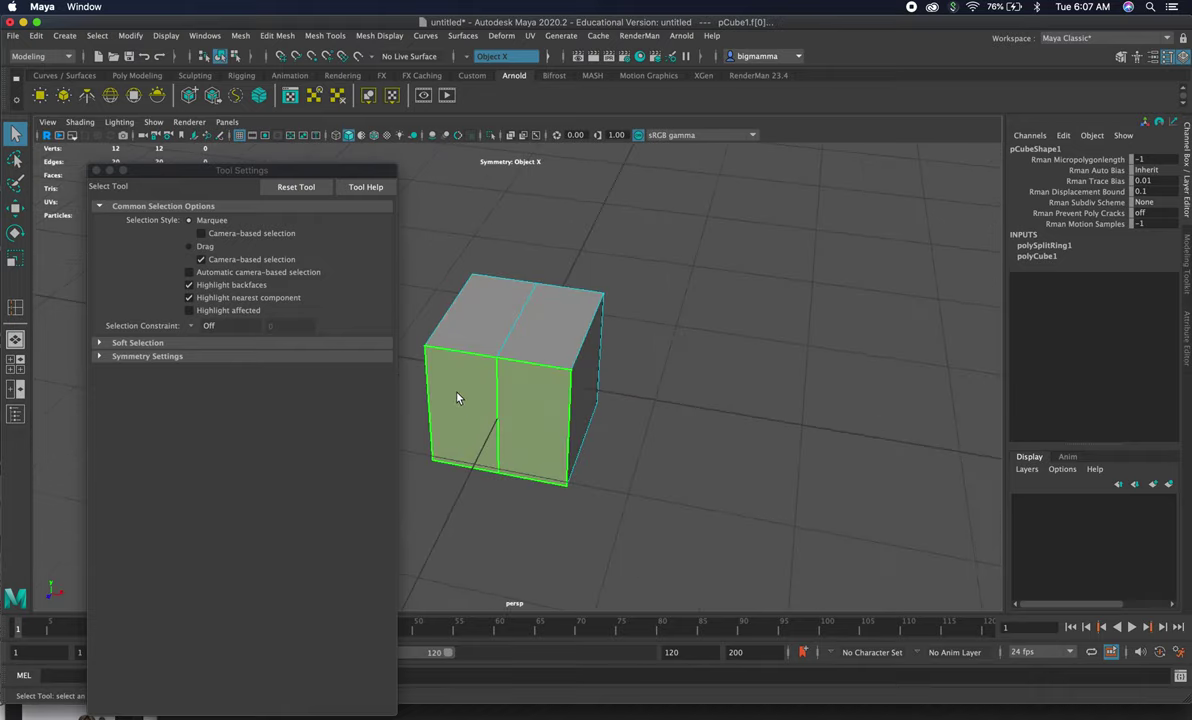
{"action": "left_click", "coordinate": [505, 390]}
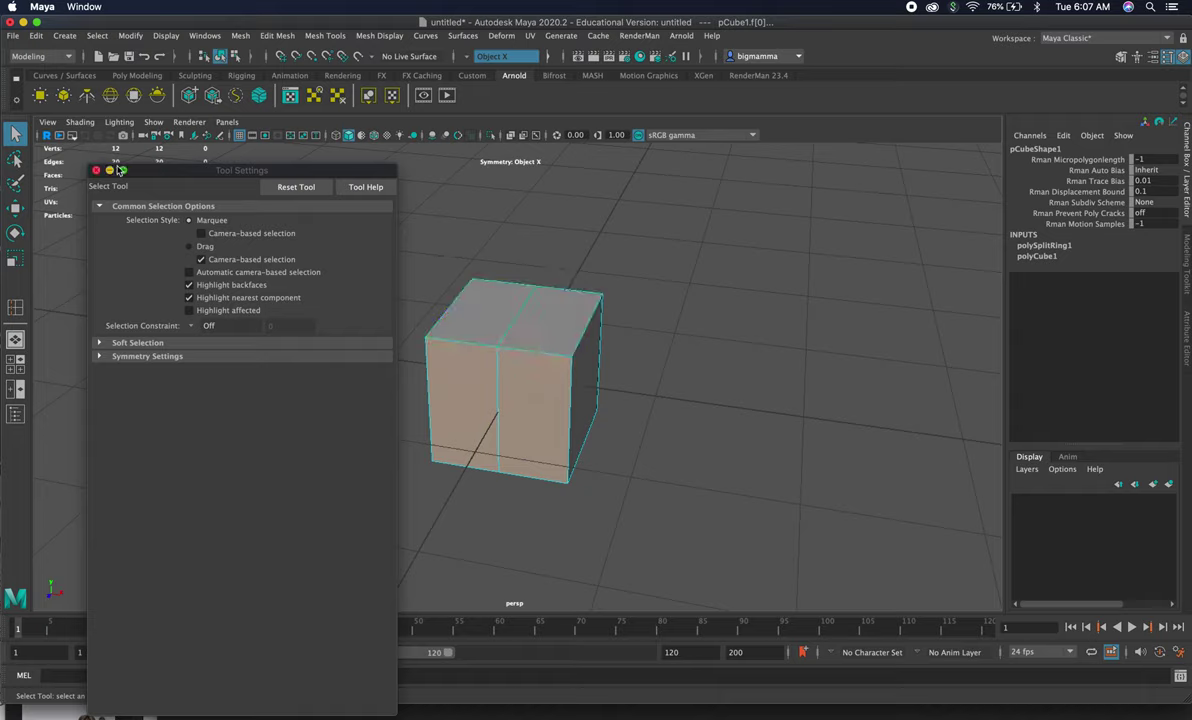
{"action": "mouse_move", "coordinate": [540, 365]}
{"action": "right_mouse_down"}
{"action": "mouse_move", "coordinate": [576, 346]}
{"action": "mouse_move", "coordinate": [551, 362]}
{"action": "right_mouse_up"}
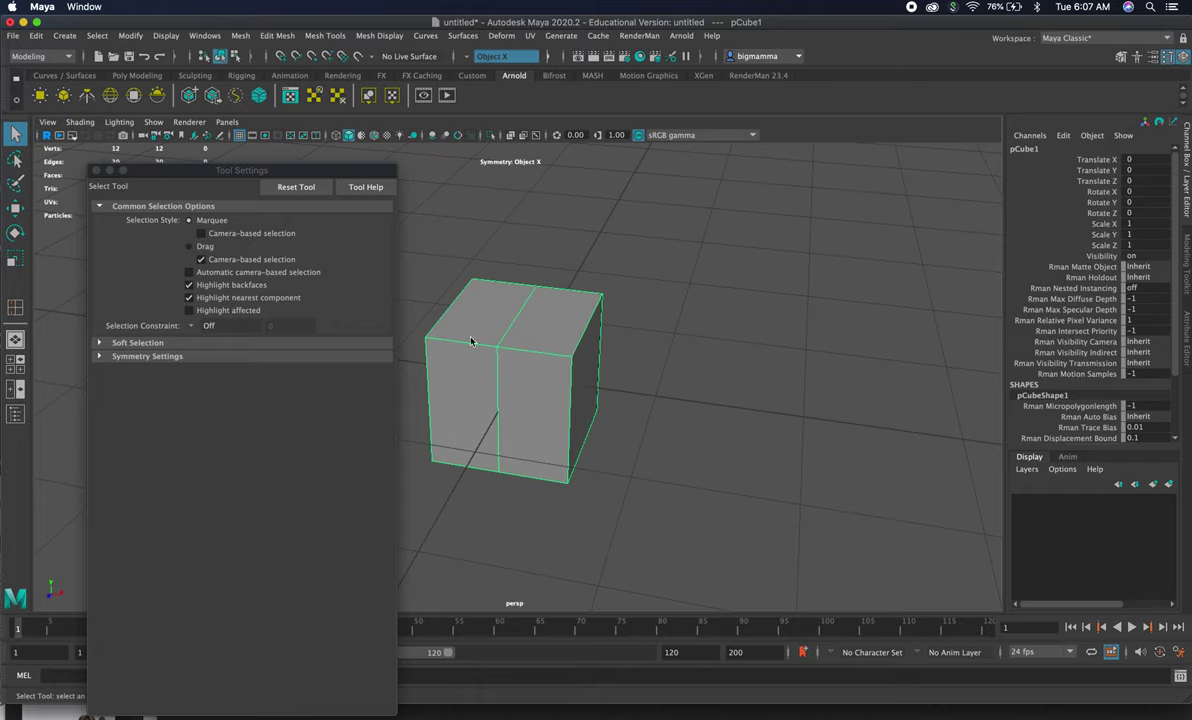
{"action": "right_click_drag", "start_coordinate": [470, 337], "coordinate": [537, 321]}
Turn off Object X symmetry in the Select Tool's symmetry settings
{"action": "left_click", "coordinate": [101, 343]}
{"action": "left_click", "coordinate": [101, 343]}
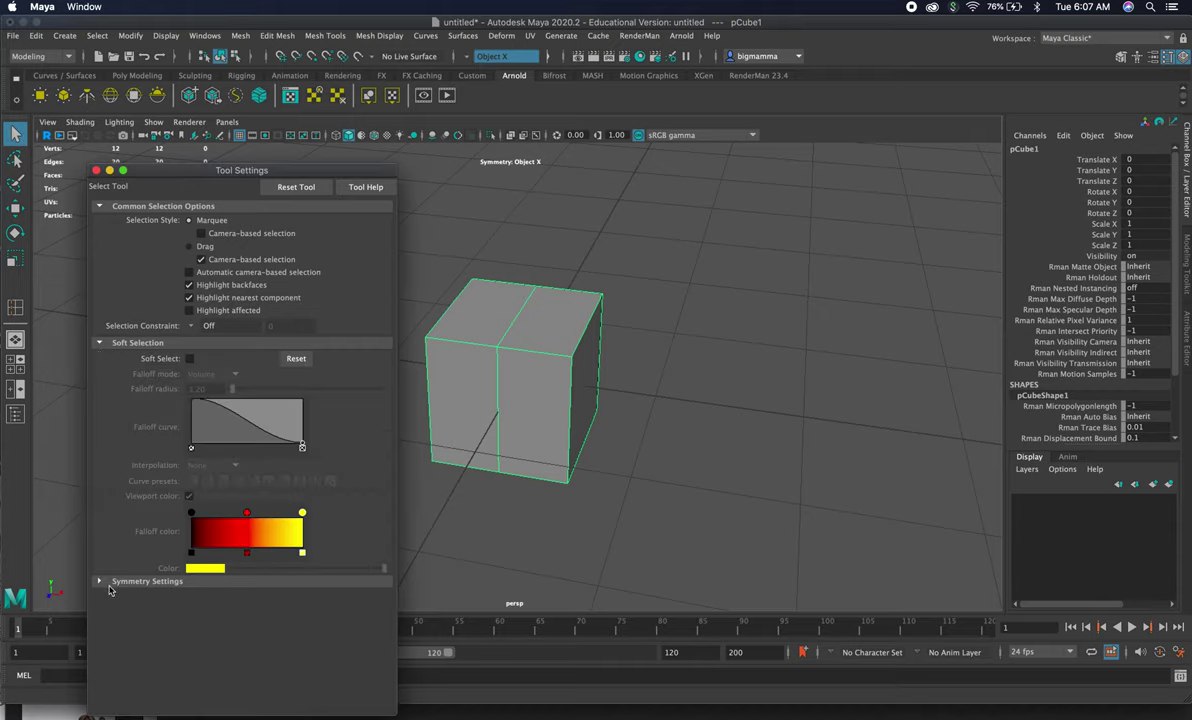
{"action": "left_click", "coordinate": [99, 581]}
{"action": "scroll", "coordinate": [133, 503], "scroll_direction": "down", "scroll_amount": 1}
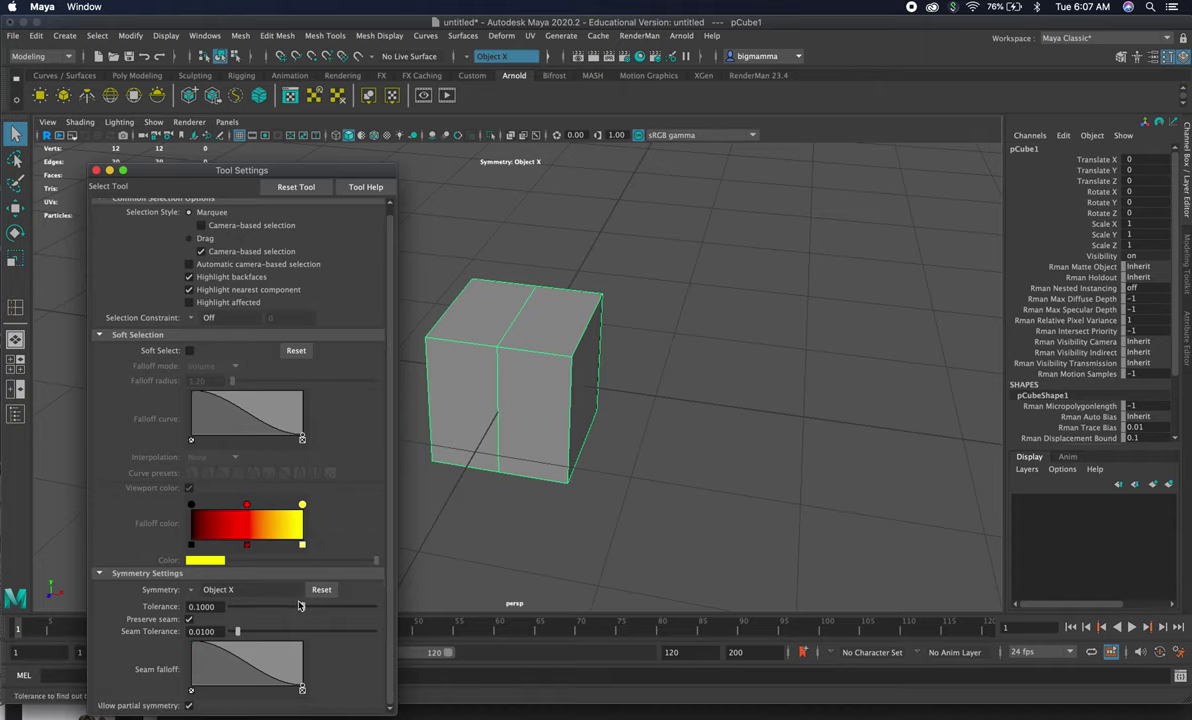
{"action": "left_click", "coordinate": [193, 594]}
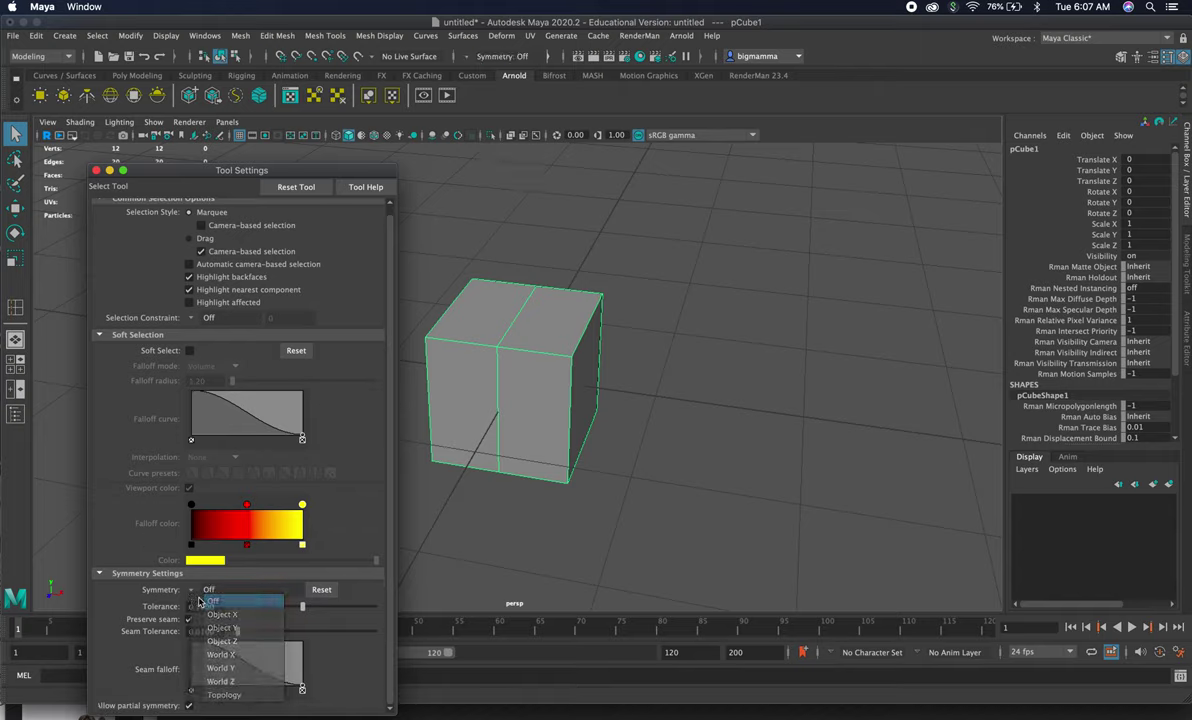
{"action": "left_click", "coordinate": [205, 590]}
Delete all faces on the left half of the cube and return to object mode
{"action": "right_click_drag", "start_coordinate": [498, 372], "coordinate": [501, 404]}
{"action": "left_click", "coordinate": [468, 370]}
{"action": "left_click", "coordinate": [468, 322]}
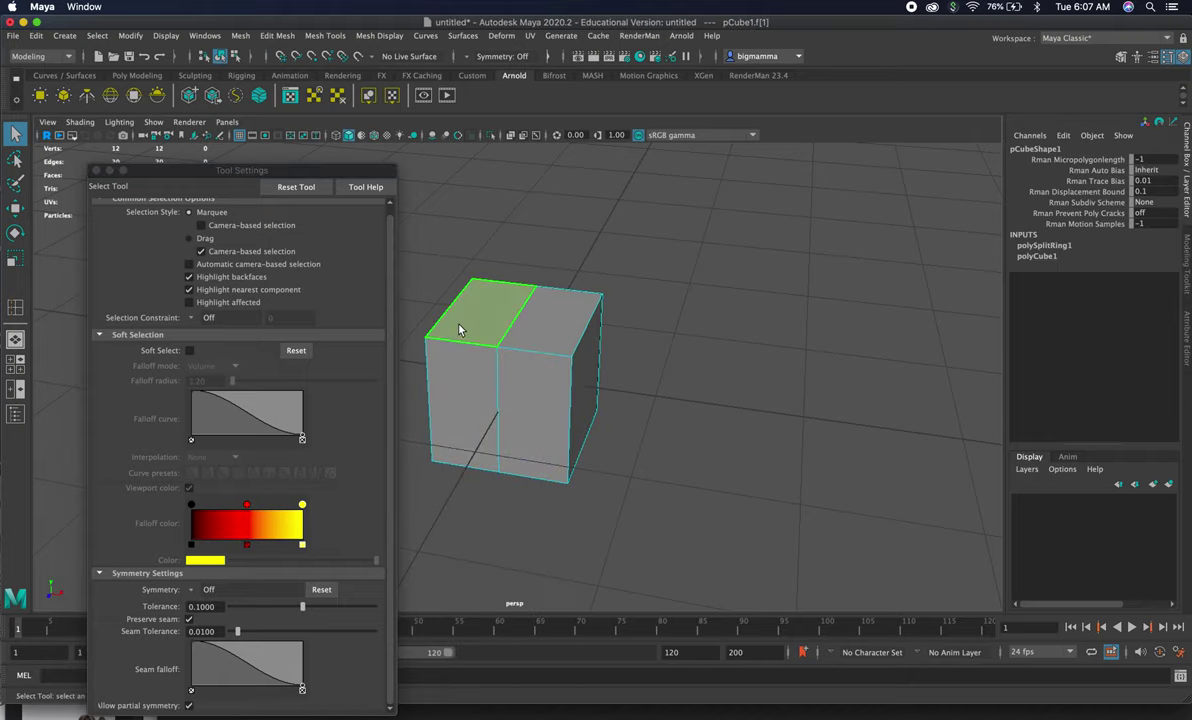
{"action": "key", "text": "Delete"}
{"action": "left_click", "coordinate": [460, 375]}
{"action": "key", "text": "Delete"}
{"action": "left_click", "coordinate": [461, 335]}
{"action": "key", "text": "Delete"}
{"action": "left_click", "coordinate": [482, 330]}
{"action": "key", "text": "Delete"}
{"action": "left_click", "coordinate": [460, 415]}
{"action": "key", "text": "Delete"}
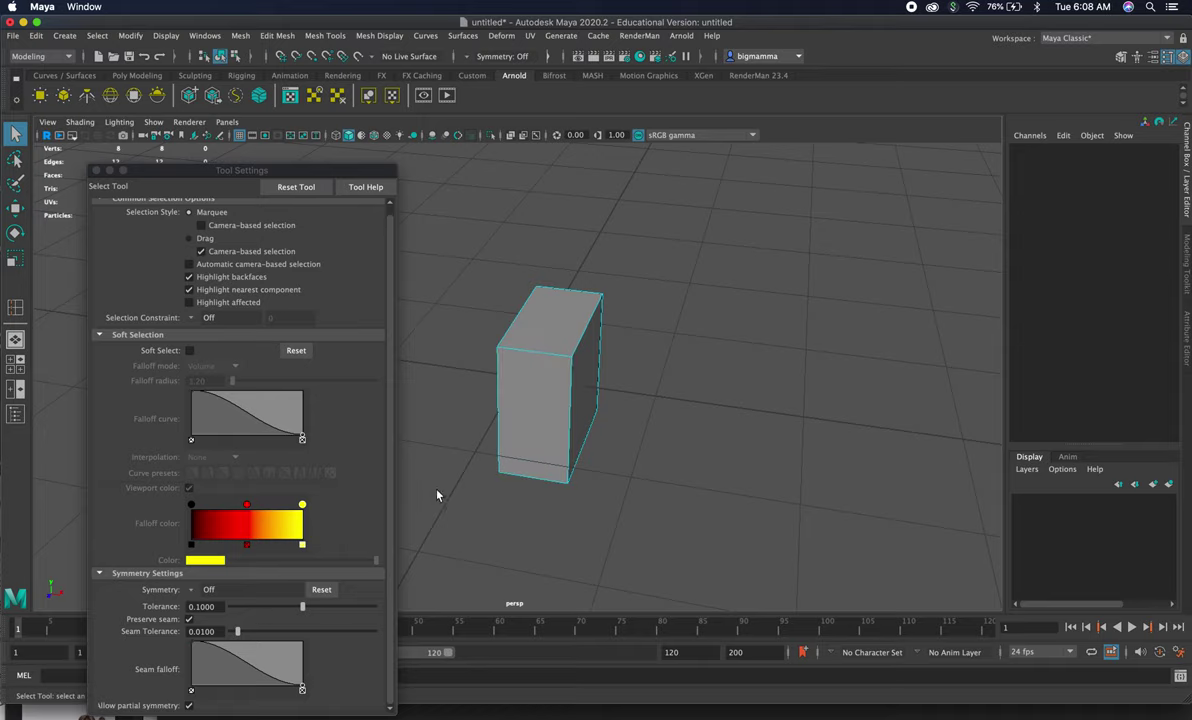
{"action": "left_click_drag", "start_coordinate": [580, 393], "coordinate": [614, 364], "text": "alt"}
{"action": "right_click_drag", "start_coordinate": [619, 354], "coordinate": [672, 336]}
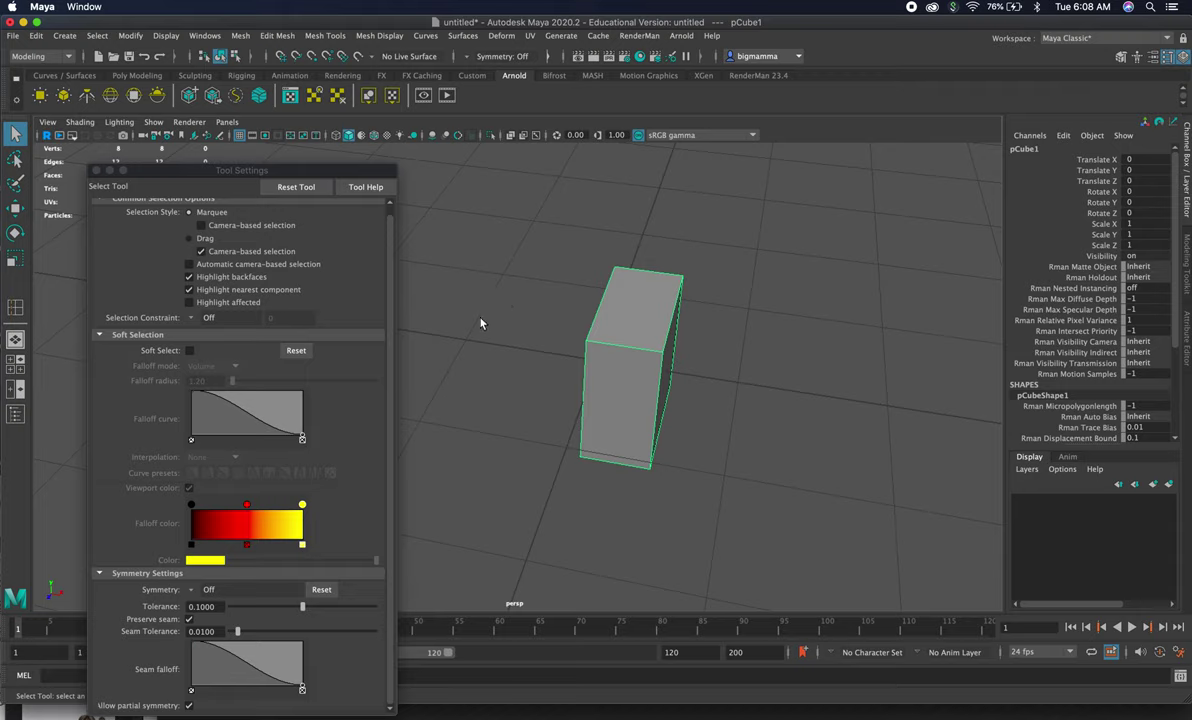
Reset the Duplicate Special options and mirror the half cube as an instance with X scale -1
{"action": "left_click_drag", "start_coordinate": [586, 352], "coordinate": [636, 367], "text": "alt"}
{"action": "right_click", "coordinate": [666, 322]}
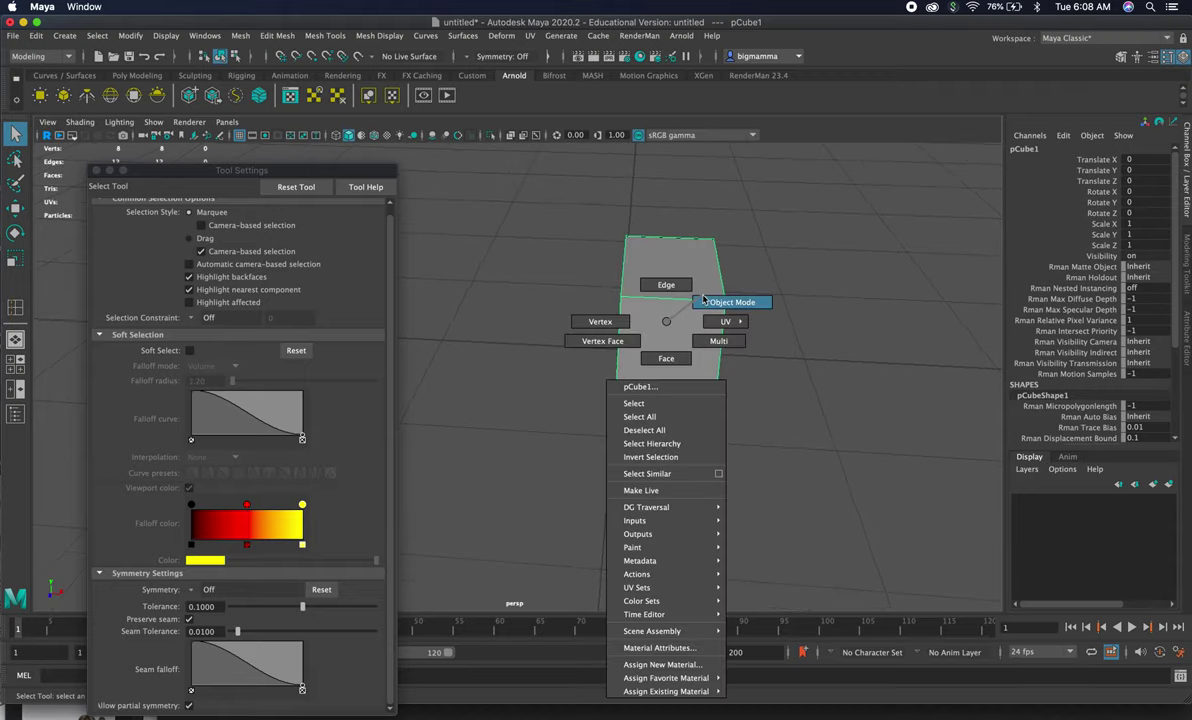
{"action": "left_click", "coordinate": [658, 280]}
{"action": "left_click", "coordinate": [35, 37]}
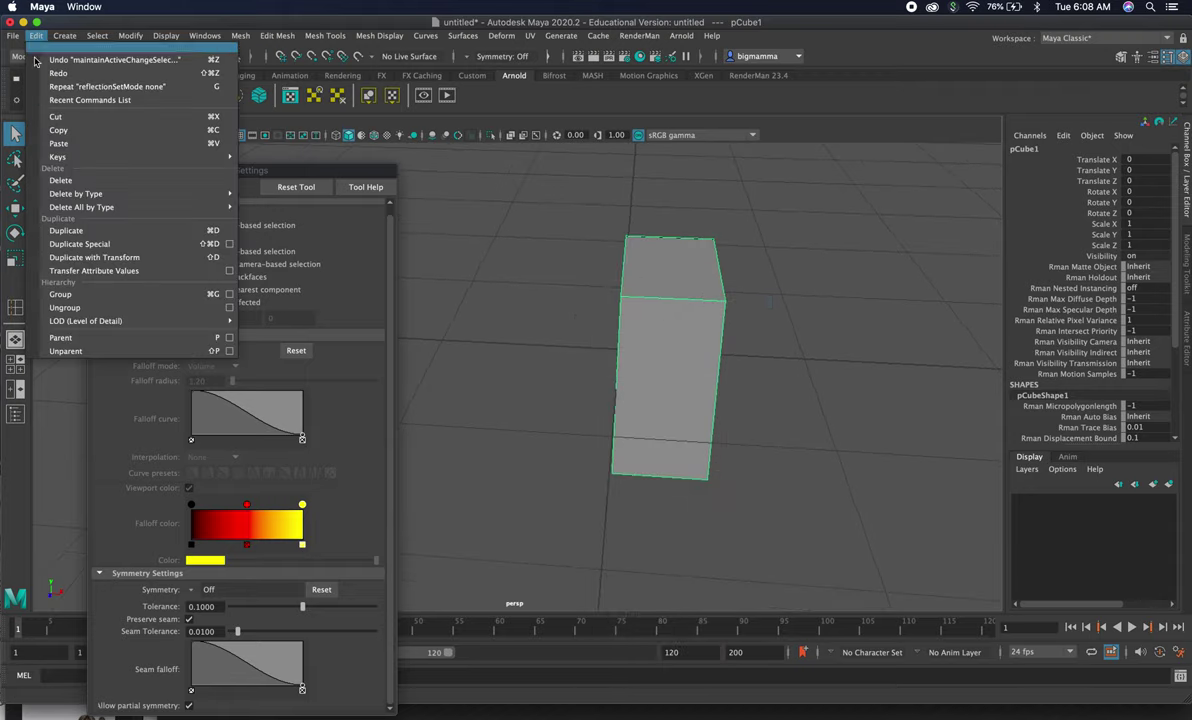
{"action": "left_click", "coordinate": [230, 244]}
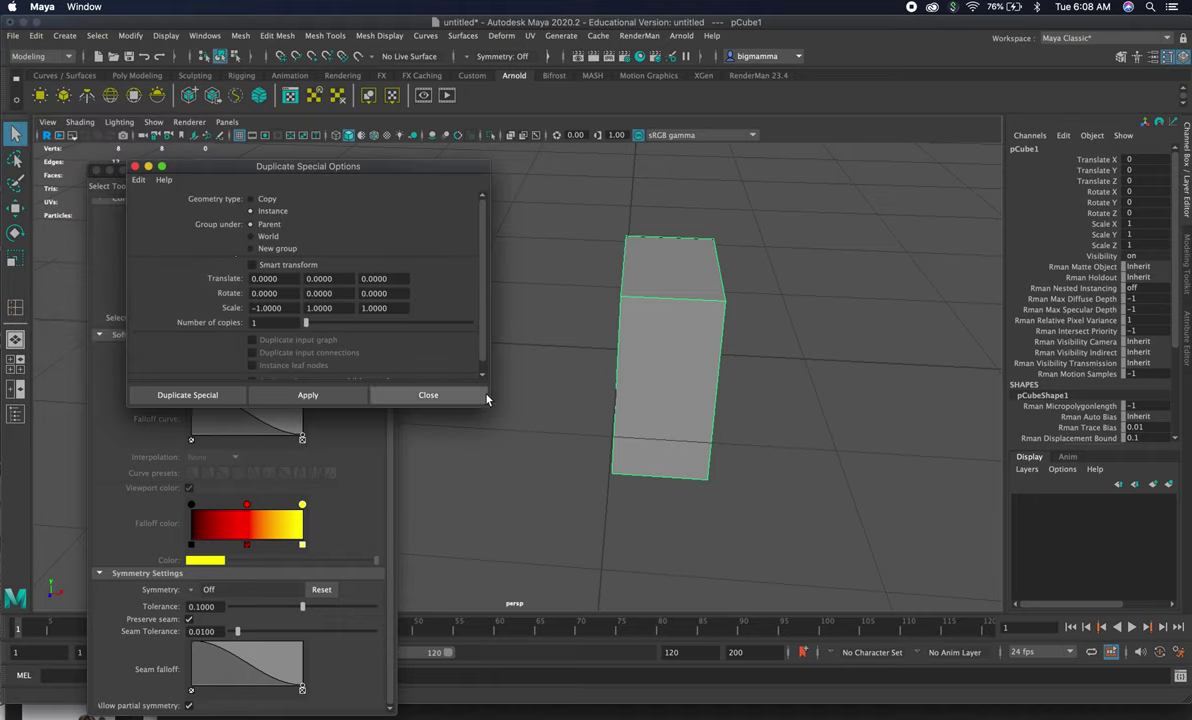
{"action": "left_click_drag", "start_coordinate": [488, 404], "coordinate": [494, 496]}
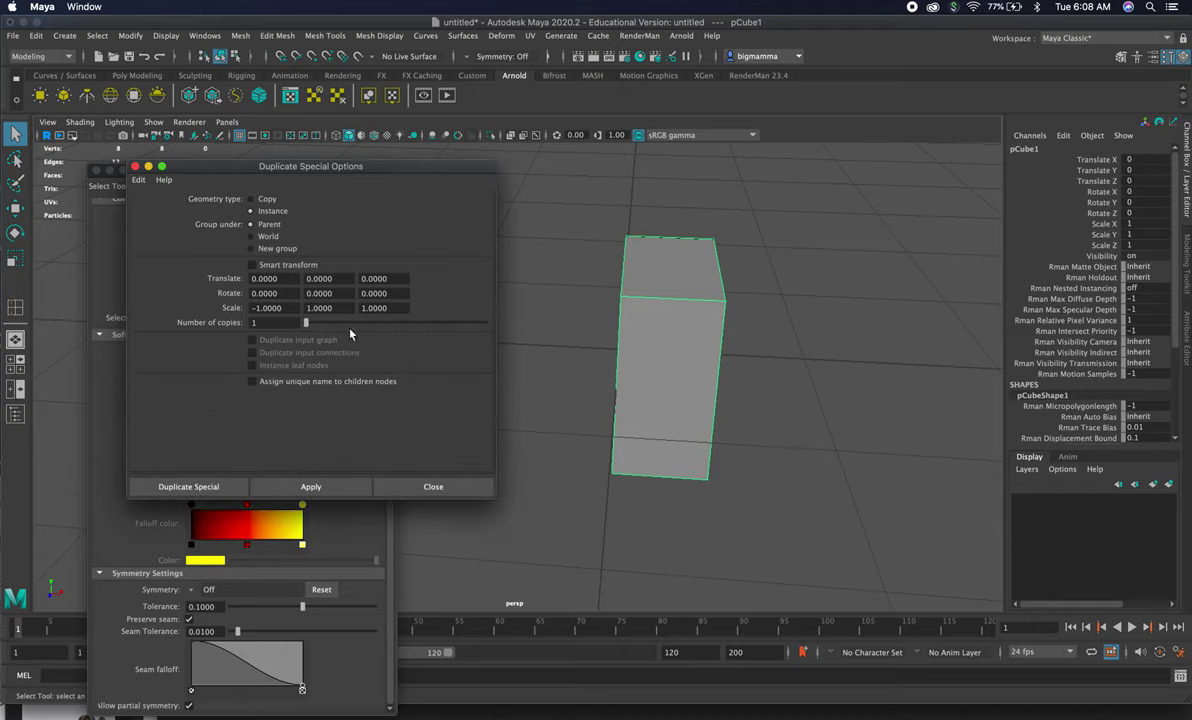
{"action": "left_click", "coordinate": [139, 180]}
{"action": "left_click", "coordinate": [167, 206]}
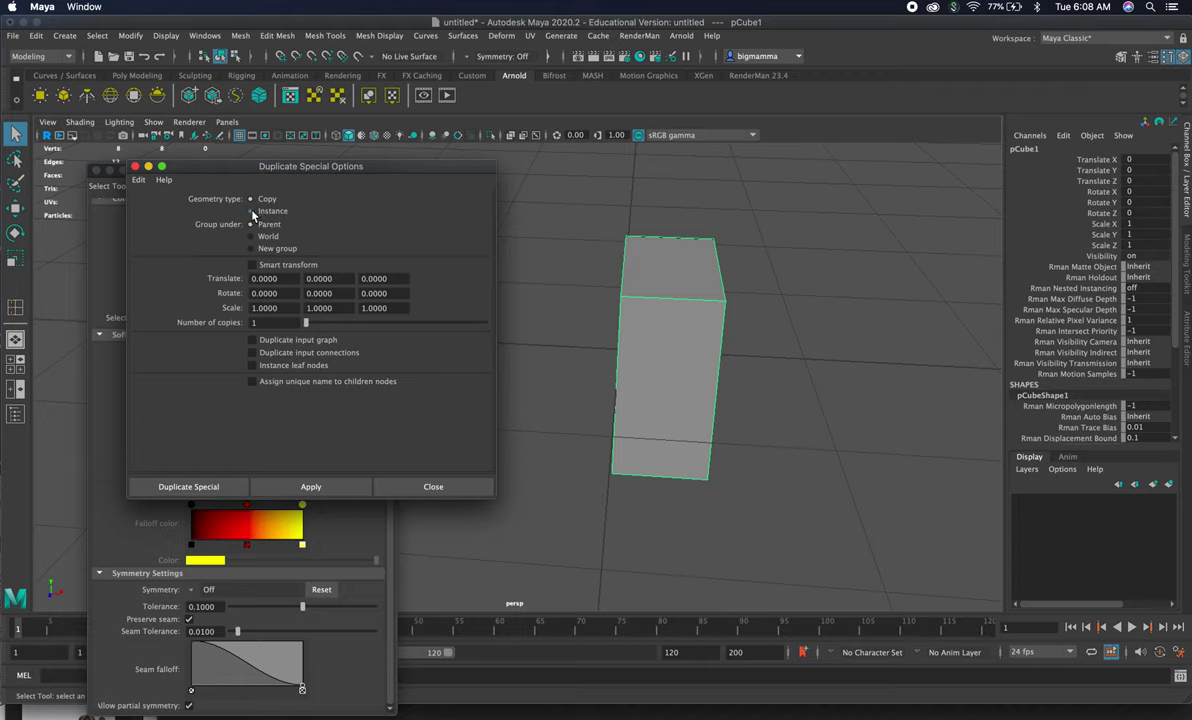
{"action": "left_click", "coordinate": [252, 211]}
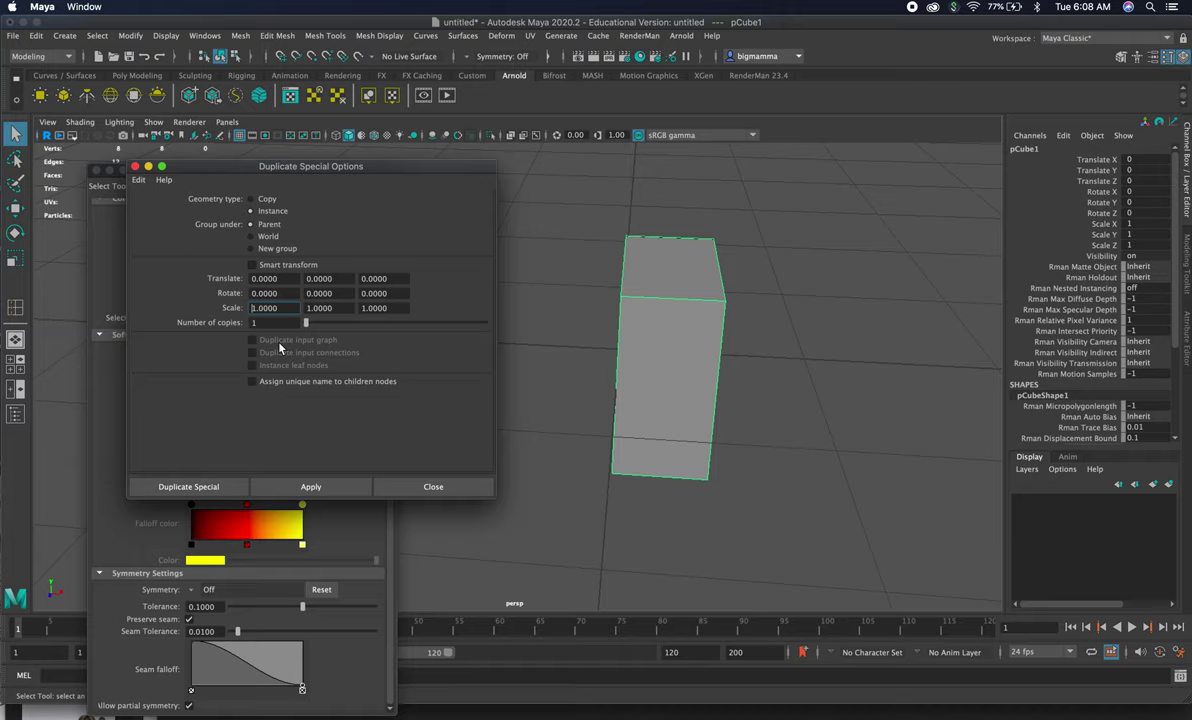
{"action": "type", "text": "-"}
{"action": "left_click", "coordinate": [203, 488]}
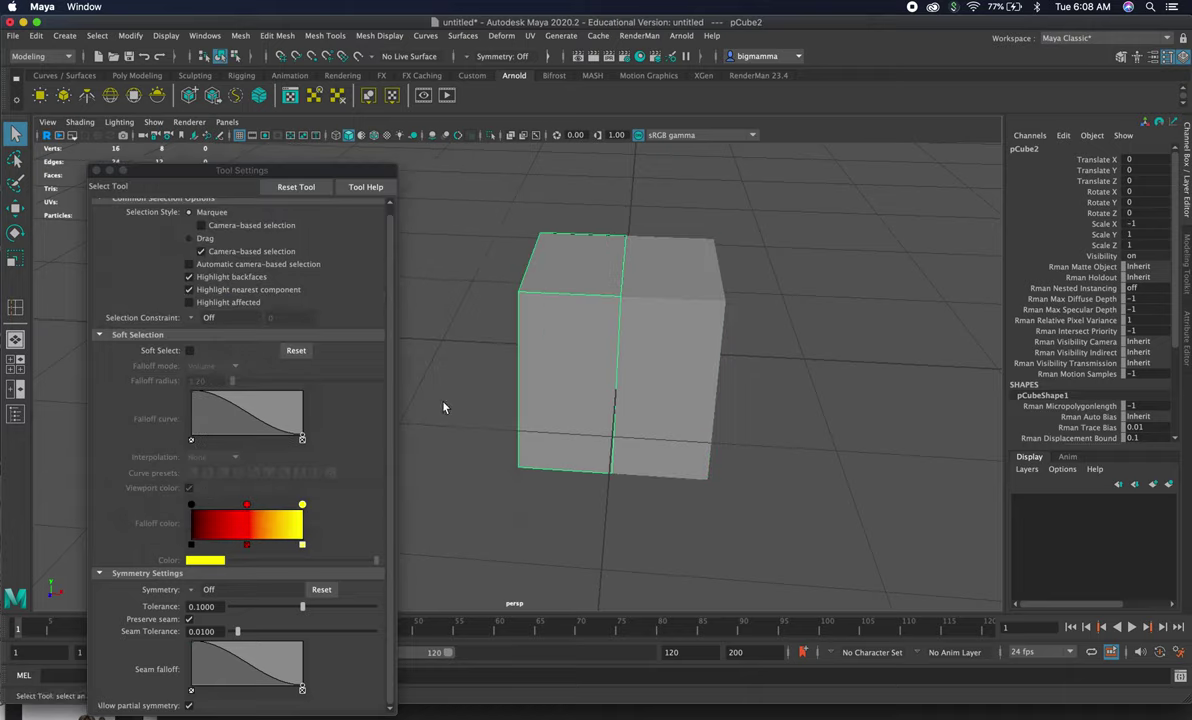
Move the outer upper front corner vertex of the original half cube upward
{"action": "right_click_drag", "start_coordinate": [647, 343], "coordinate": [584, 343]}
{"action": "left_click", "coordinate": [722, 297]}
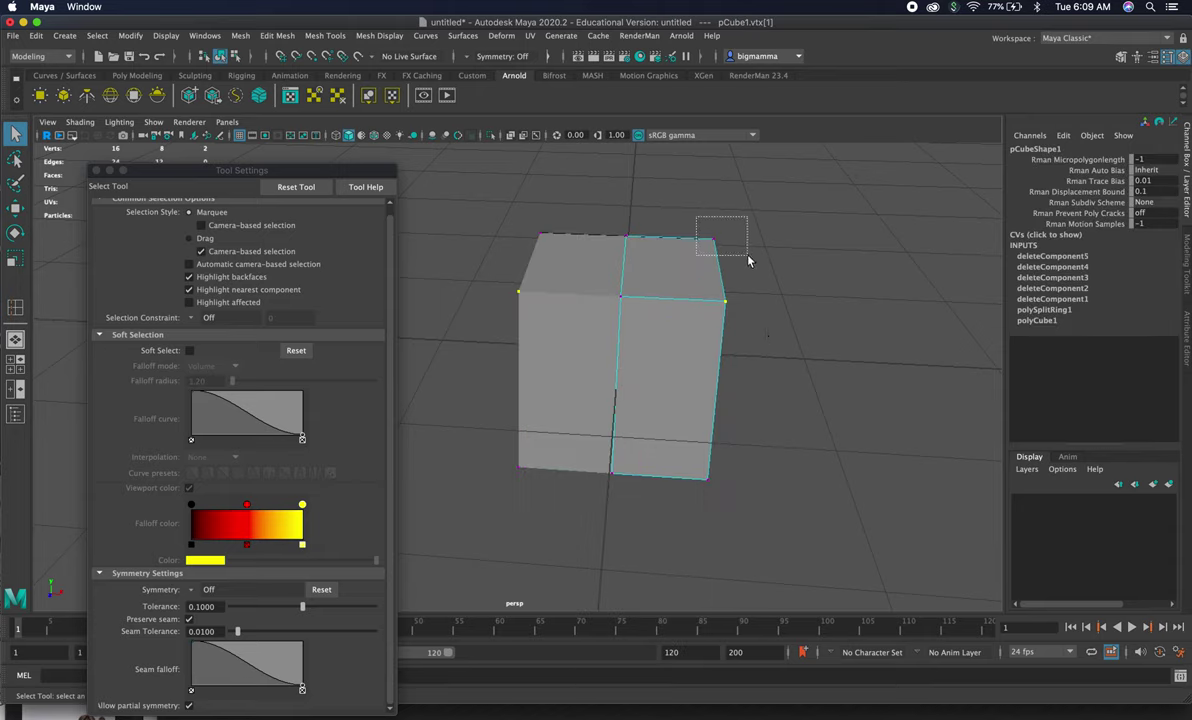
{"action": "left_click_drag", "start_coordinate": [749, 259], "coordinate": [751, 341]}
{"action": "key", "text": "w"}
{"action": "mouse_move", "coordinate": [727, 303]}
{"action": "left_mouse_down"}
{"action": "mouse_move", "coordinate": [742, 246]}
{"action": "mouse_move", "coordinate": [753, 312]}
{"action": "mouse_move", "coordinate": [705, 335]}
{"action": "mouse_move", "coordinate": [711, 305]}
{"action": "left_mouse_up"}
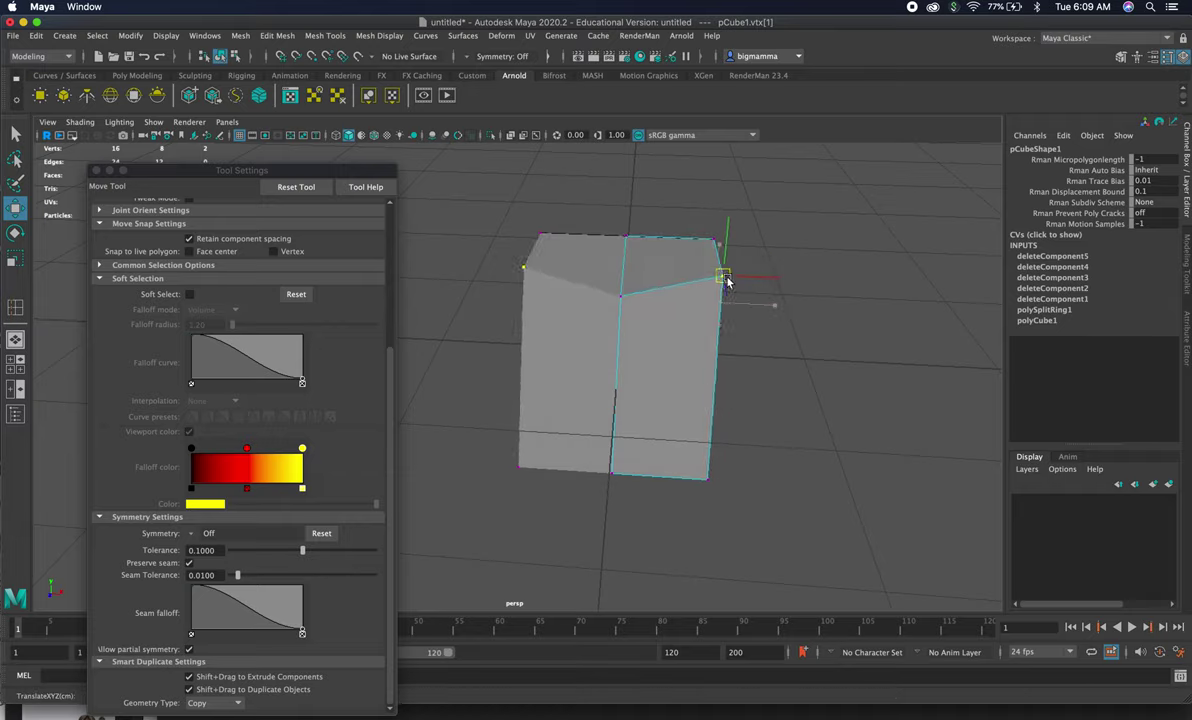
Move the outer upper front corner vertex of the original half back to its original corner position and return to object mode
{"action": "left_click_drag", "start_coordinate": [724, 292], "coordinate": [716, 310]}
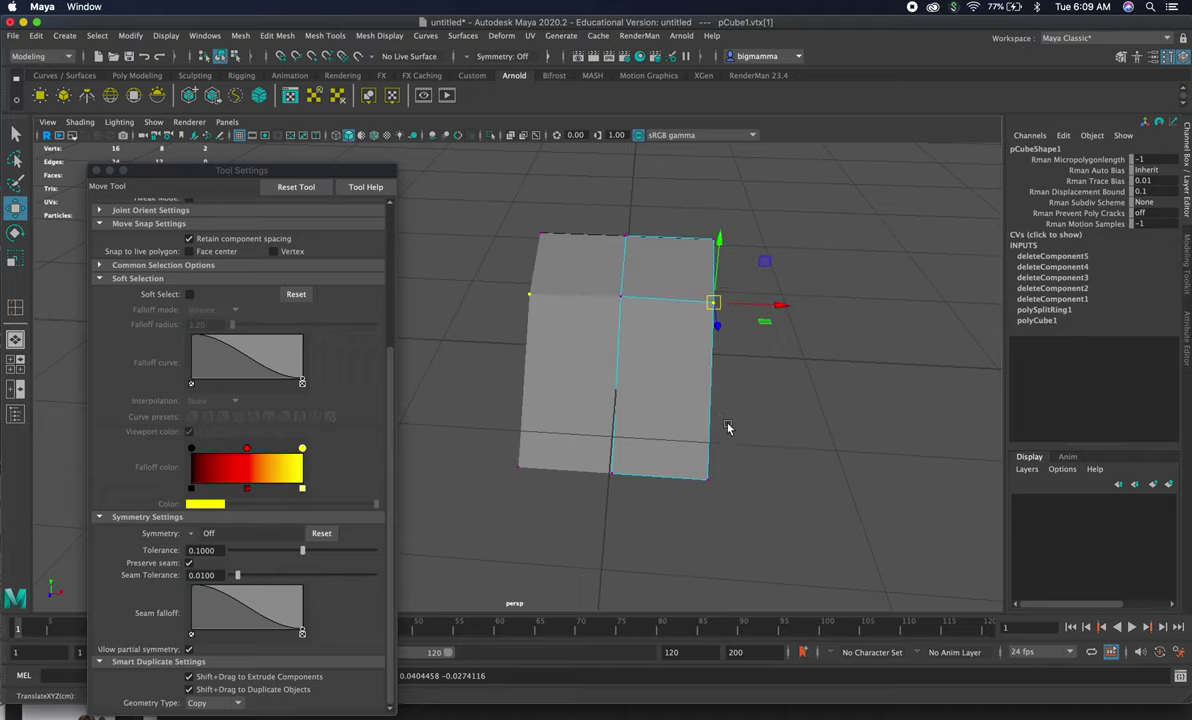
{"action": "left_click_drag", "start_coordinate": [688, 380], "coordinate": [741, 371], "text": "alt"}
{"action": "right_click_drag", "start_coordinate": [730, 305], "coordinate": [744, 292]}
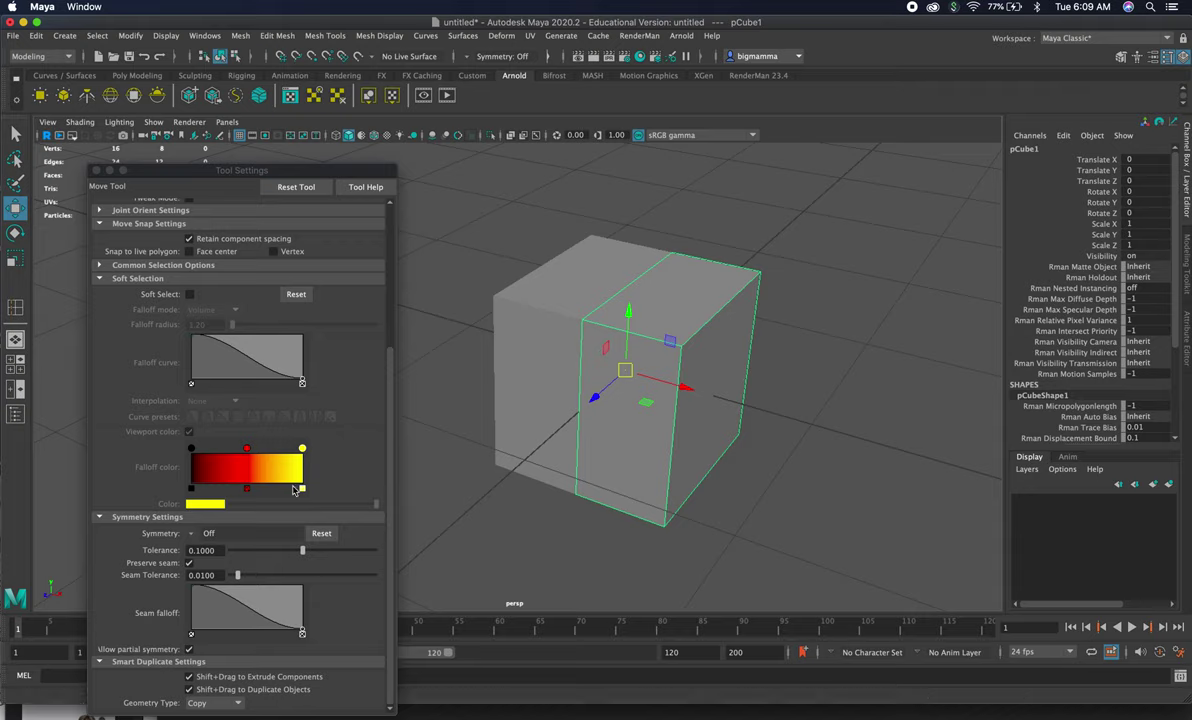
Try to move the upper front center seam vertex of the original half sideways along X, and undo the move
{"action": "left_click", "coordinate": [17, 134]}
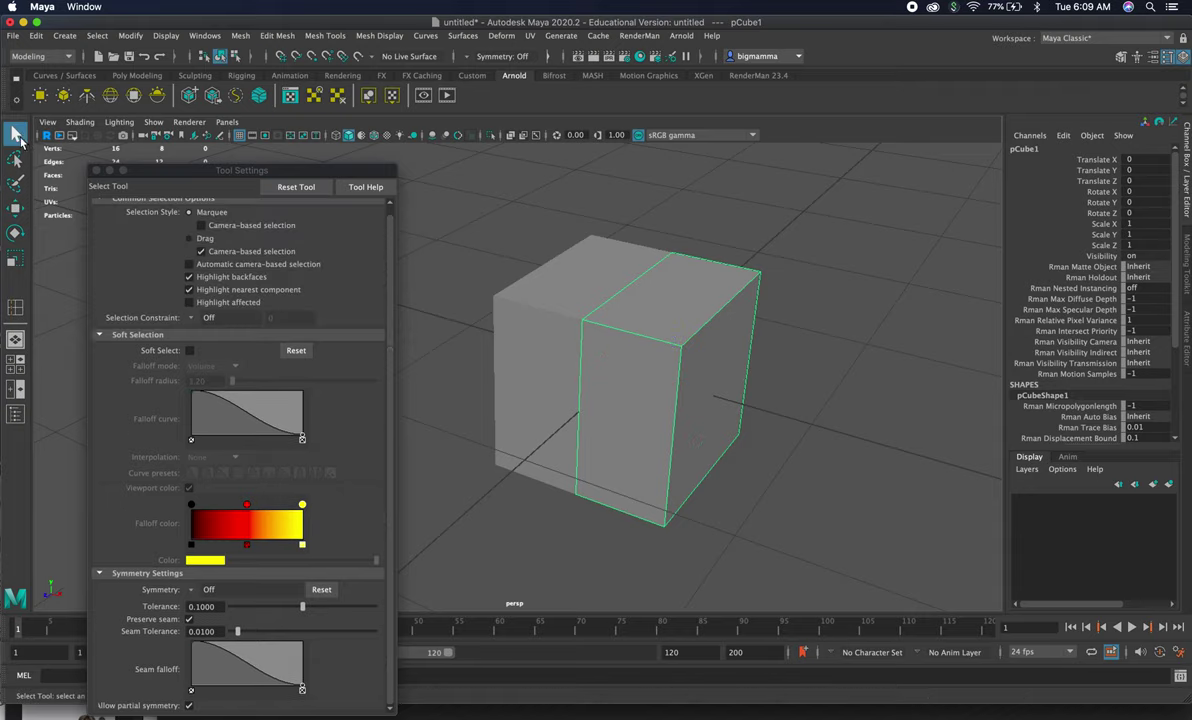
{"action": "left_click_drag", "start_coordinate": [222, 170], "coordinate": [213, 152]}
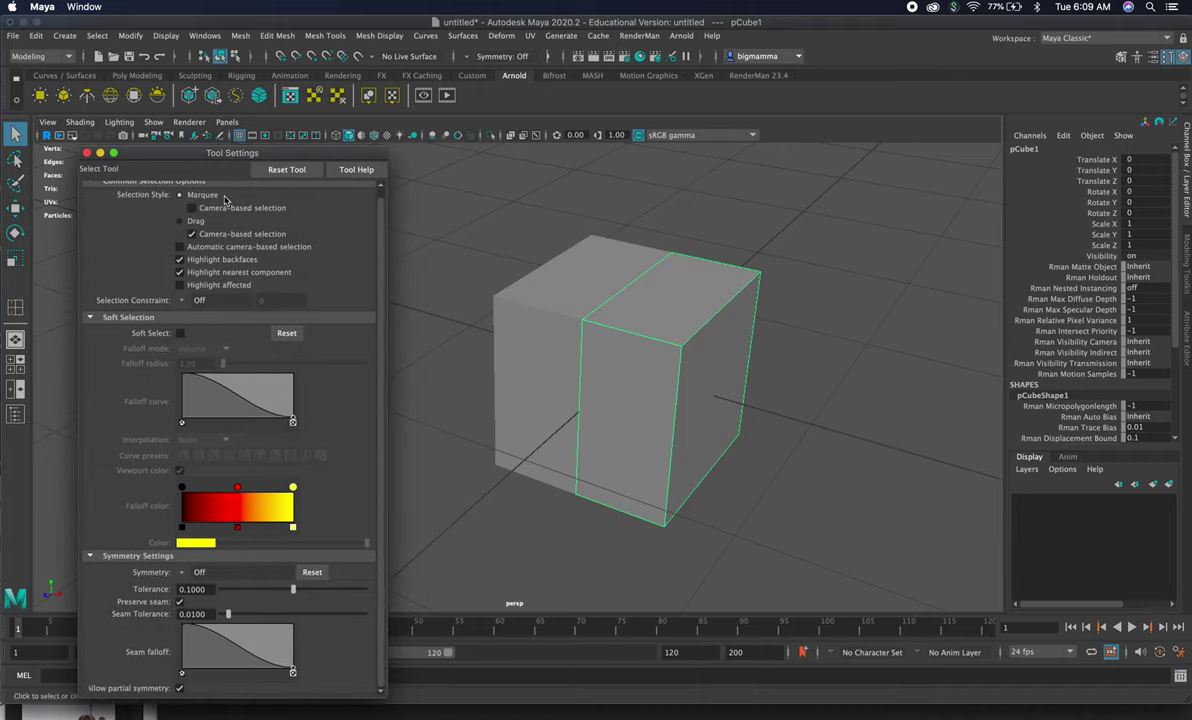
{"action": "right_click_drag", "start_coordinate": [586, 327], "coordinate": [511, 321]}
{"action": "left_click", "coordinate": [584, 322]}
{"action": "left_click", "coordinate": [584, 322]}
{"action": "key", "text": "w"}
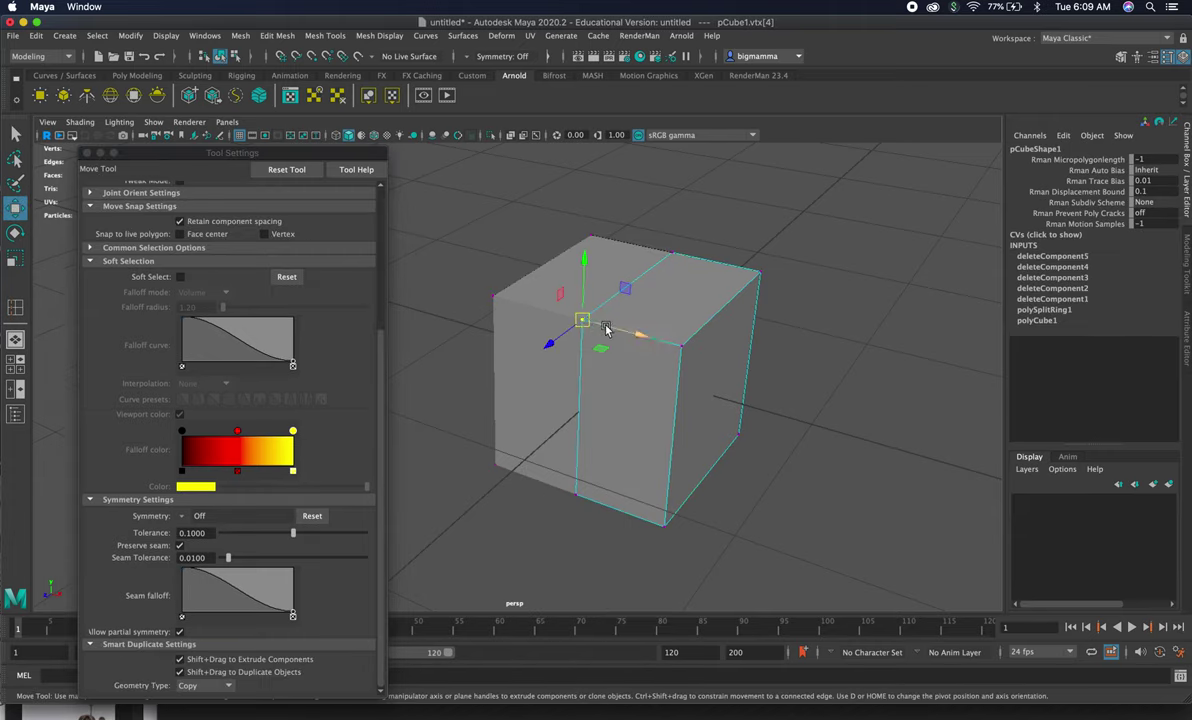
{"action": "left_click_drag", "start_coordinate": [607, 330], "coordinate": [628, 336]}
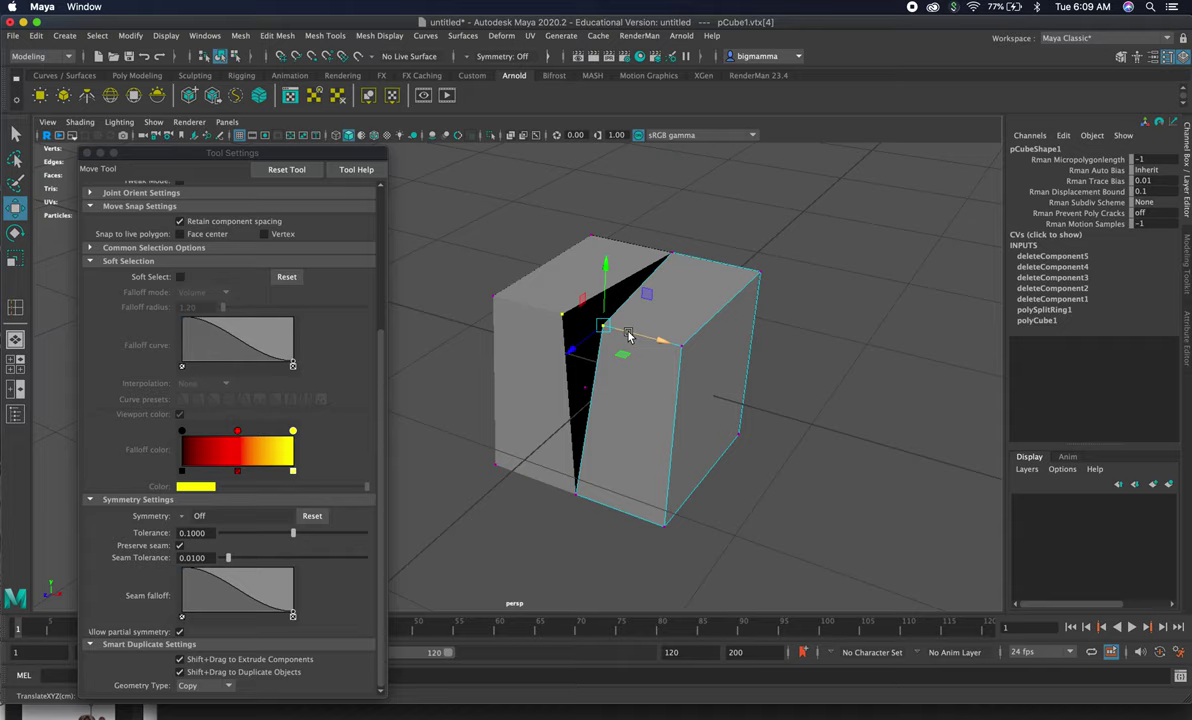
{"action": "key", "text": "ctrl+z"}
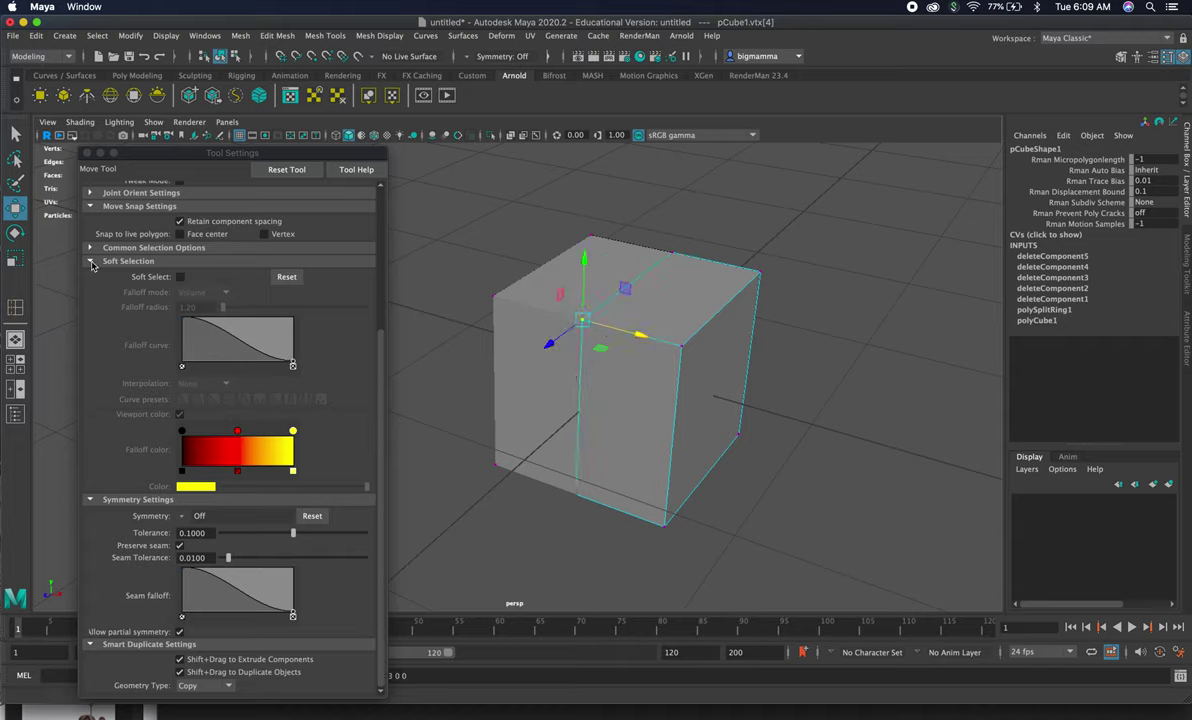
Collapse the Move Tool's Soft Selection and Move Snap settings, and set its symmetry to Object X
{"action": "left_click", "coordinate": [91, 262]}
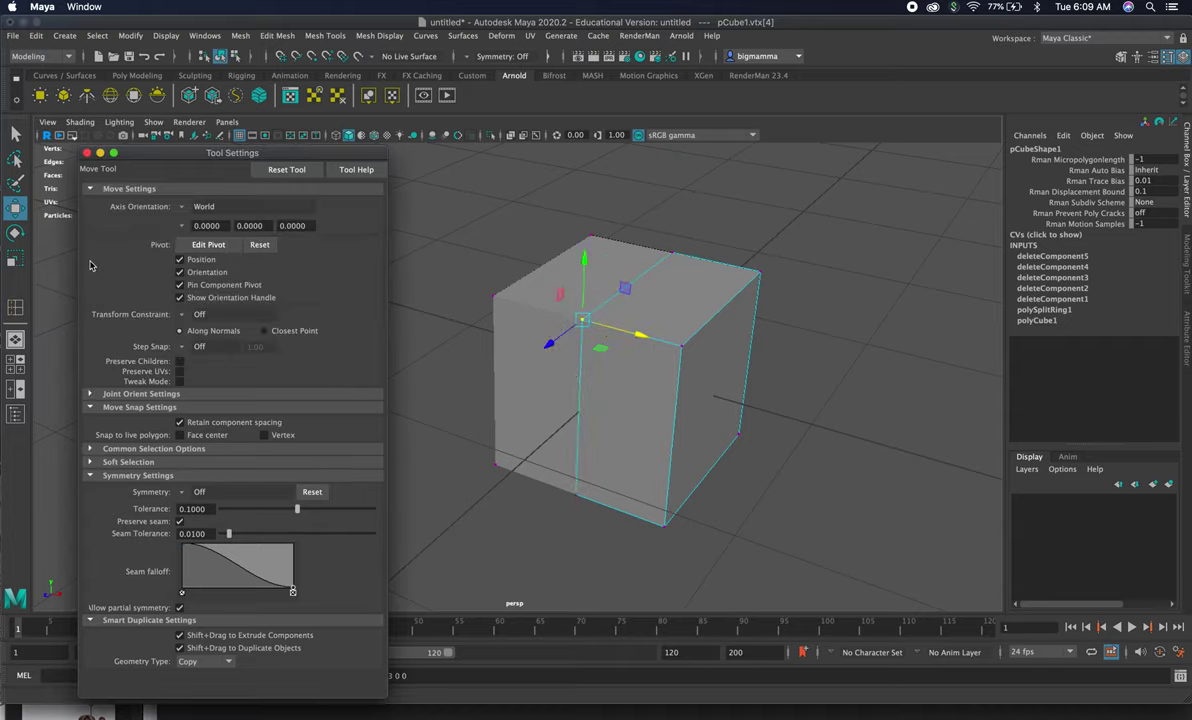
{"action": "left_click", "coordinate": [90, 408]}
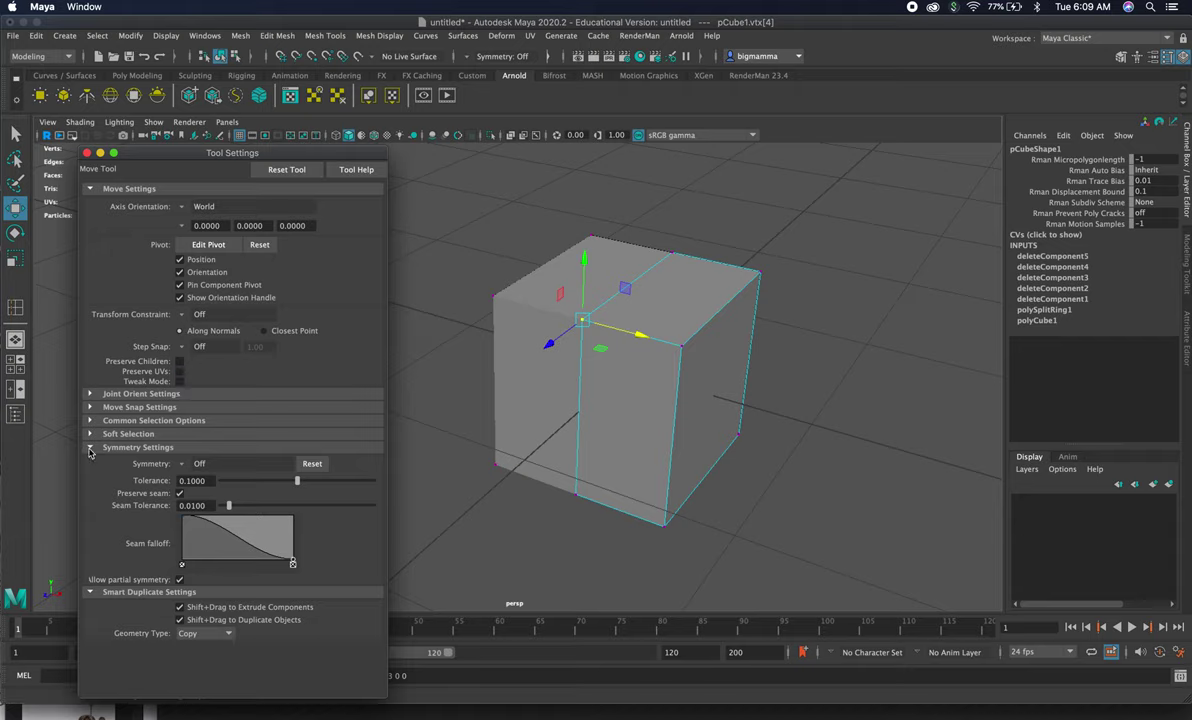
{"action": "left_click", "coordinate": [90, 448]}
{"action": "left_click", "coordinate": [90, 448]}
{"action": "left_click", "coordinate": [184, 466]}
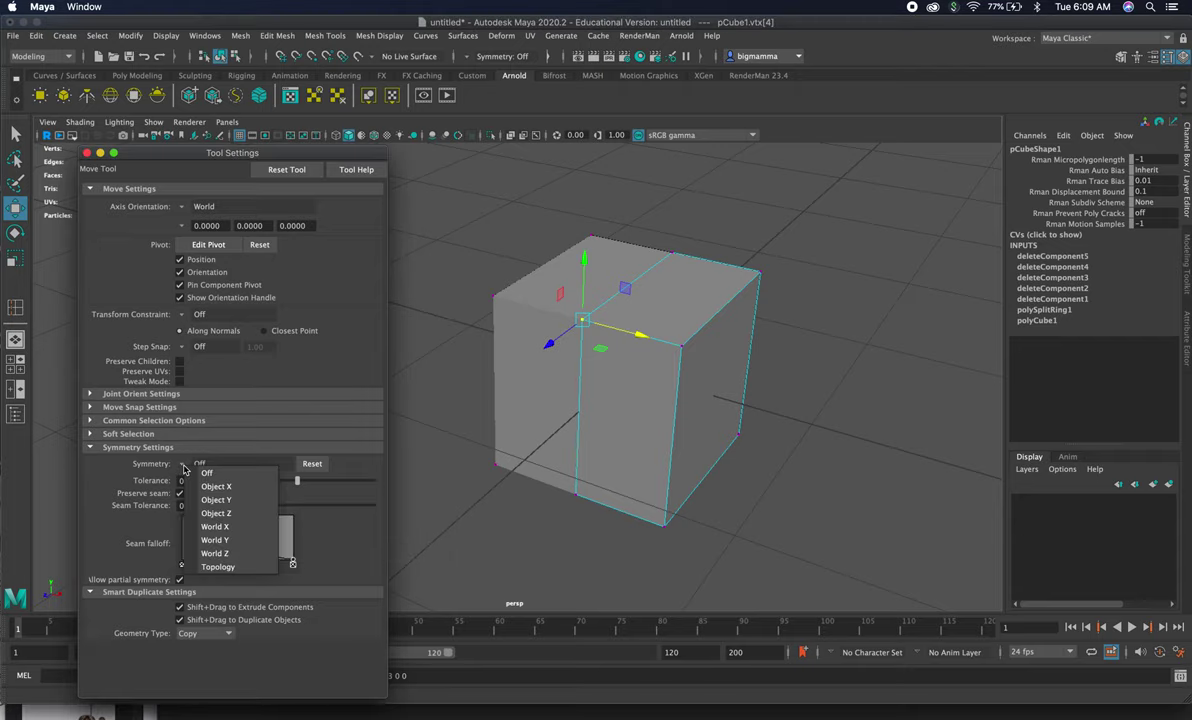
{"action": "left_click", "coordinate": [230, 487]}
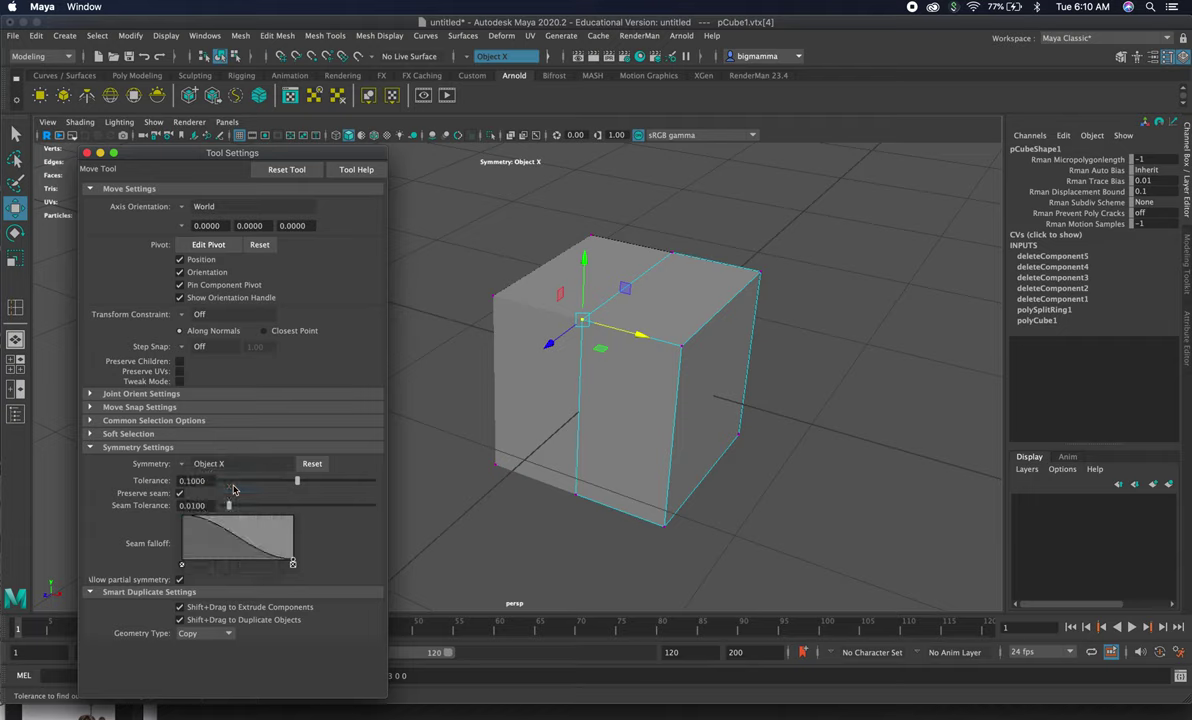
Try moving the upper and lower center seam vertices with Object X symmetry on, and undo the changes
{"action": "left_click", "coordinate": [674, 252]}
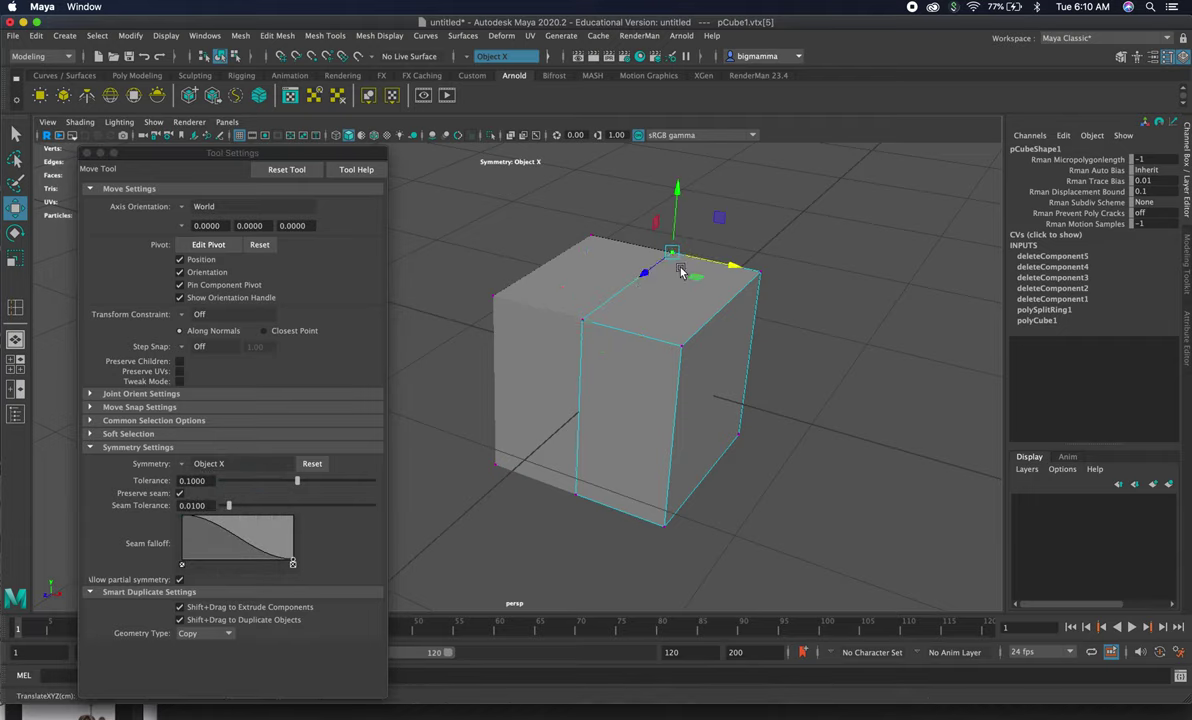
{"action": "left_click", "coordinate": [581, 319]}
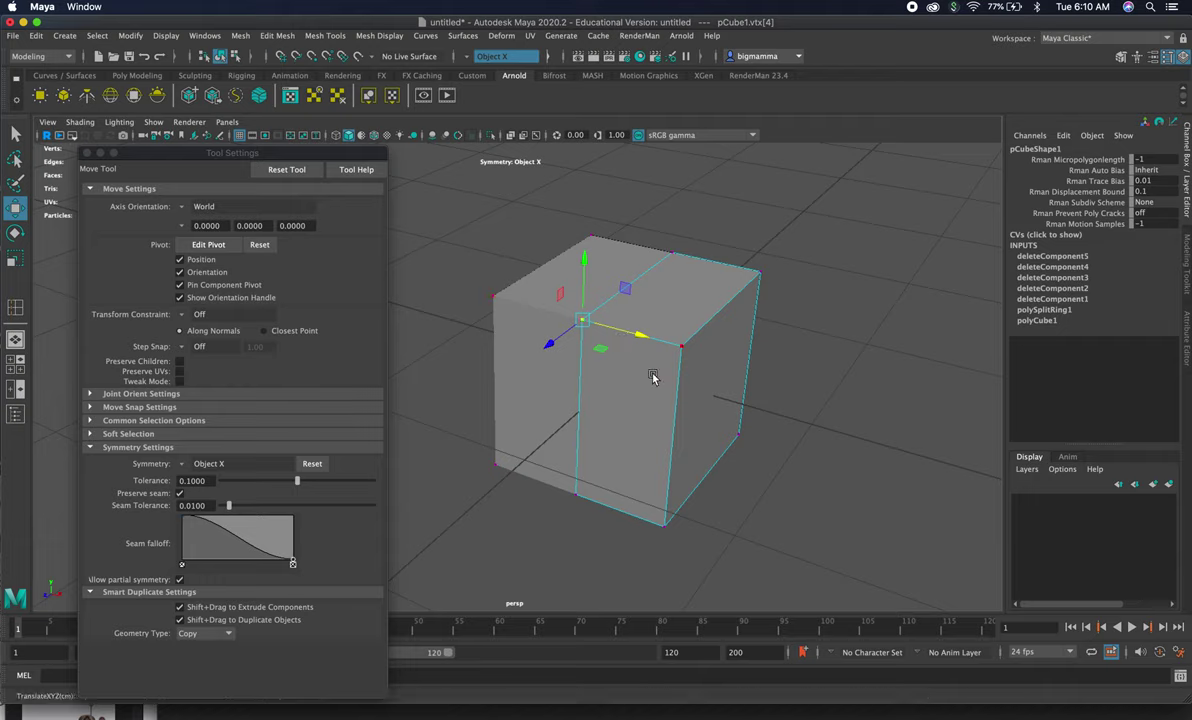
{"action": "left_click", "coordinate": [576, 494]}
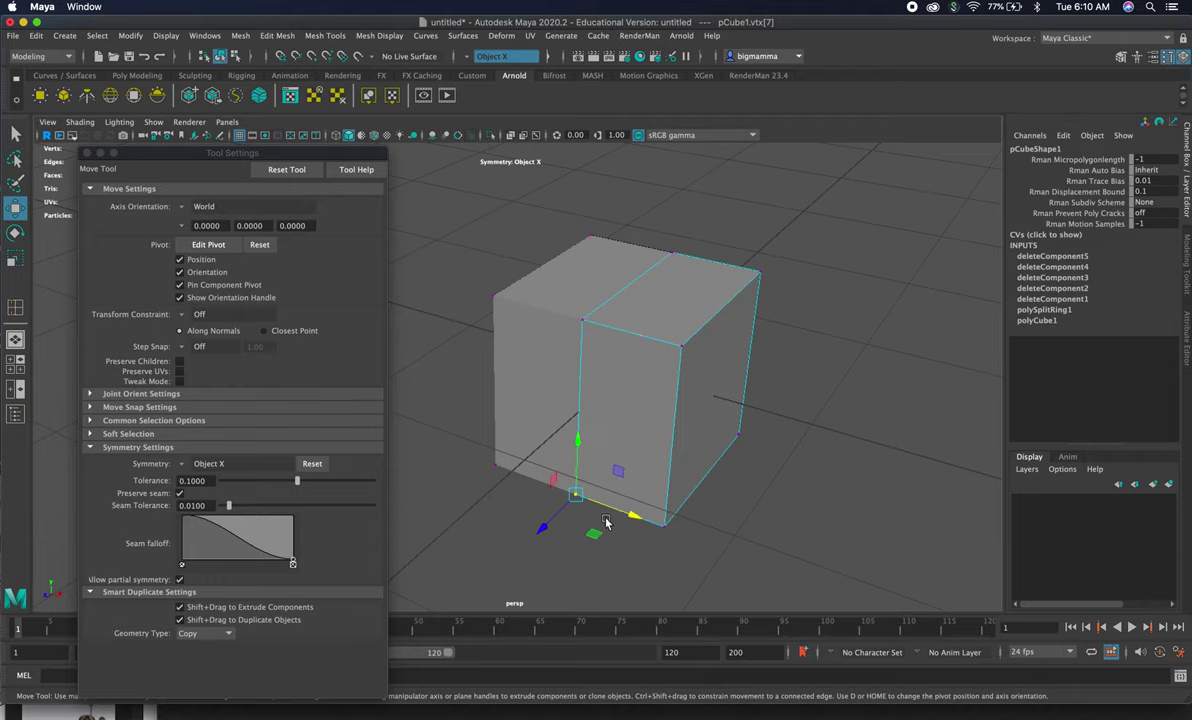
{"action": "left_click", "coordinate": [581, 319]}
{"action": "left_click_drag", "start_coordinate": [580, 287], "coordinate": [547, 292]}
{"action": "left_click", "coordinate": [604, 305]}
{"action": "key", "text": "ctrl+z"}
{"action": "key", "text": "ctrl+z"}
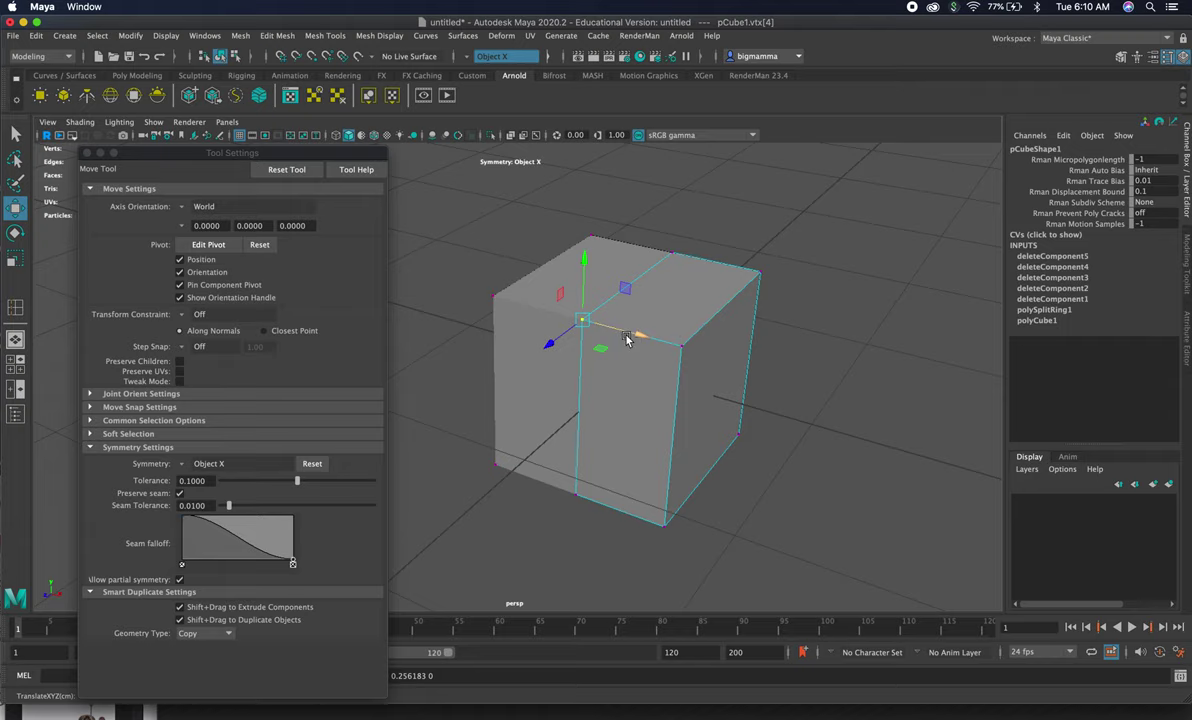
{"action": "mouse_move", "coordinate": [625, 341]}
{"action": "left_mouse_down", "text": "alt"}
{"action": "mouse_move", "coordinate": [660, 349]}
{"action": "mouse_move", "coordinate": [616, 362]}
{"action": "left_mouse_up", "text": "alt"}
{"action": "middle_click_drag", "start_coordinate": [601, 343], "coordinate": [615, 351], "text": "alt"}
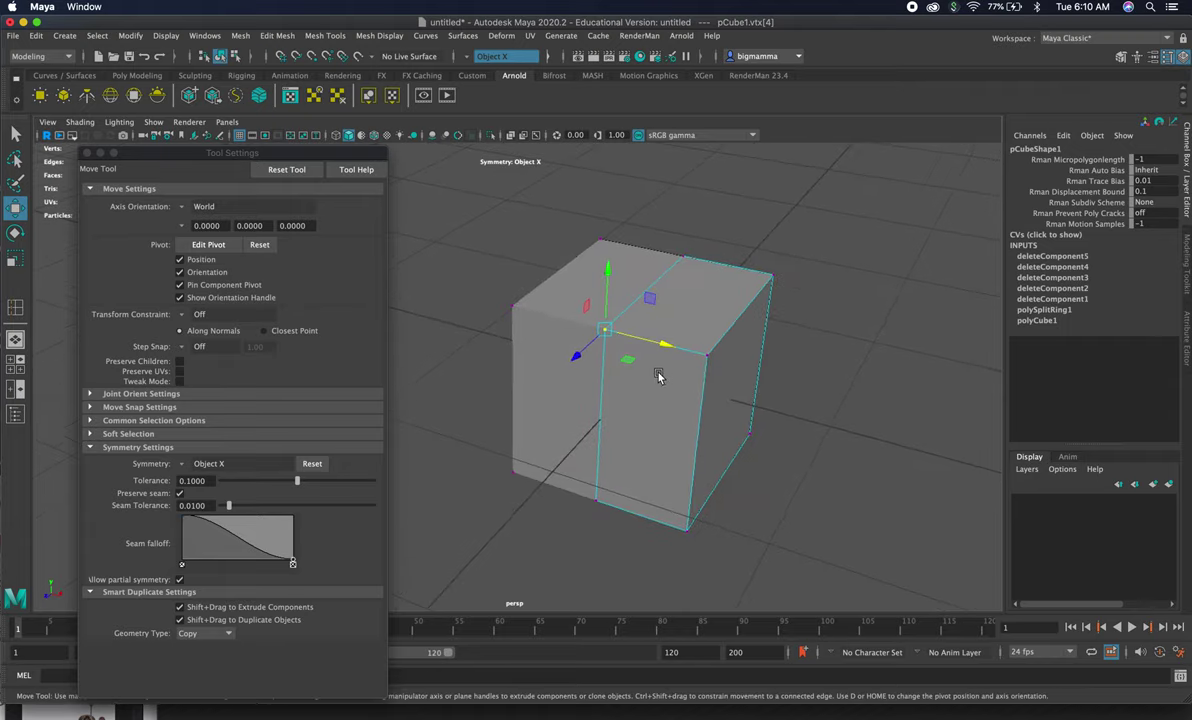
Create an empty display layer and add the mirrored instance half of the cube to it
{"action": "right_click_drag", "start_coordinate": [683, 285], "coordinate": [753, 261]}
{"action": "left_click", "coordinate": [612, 260]}
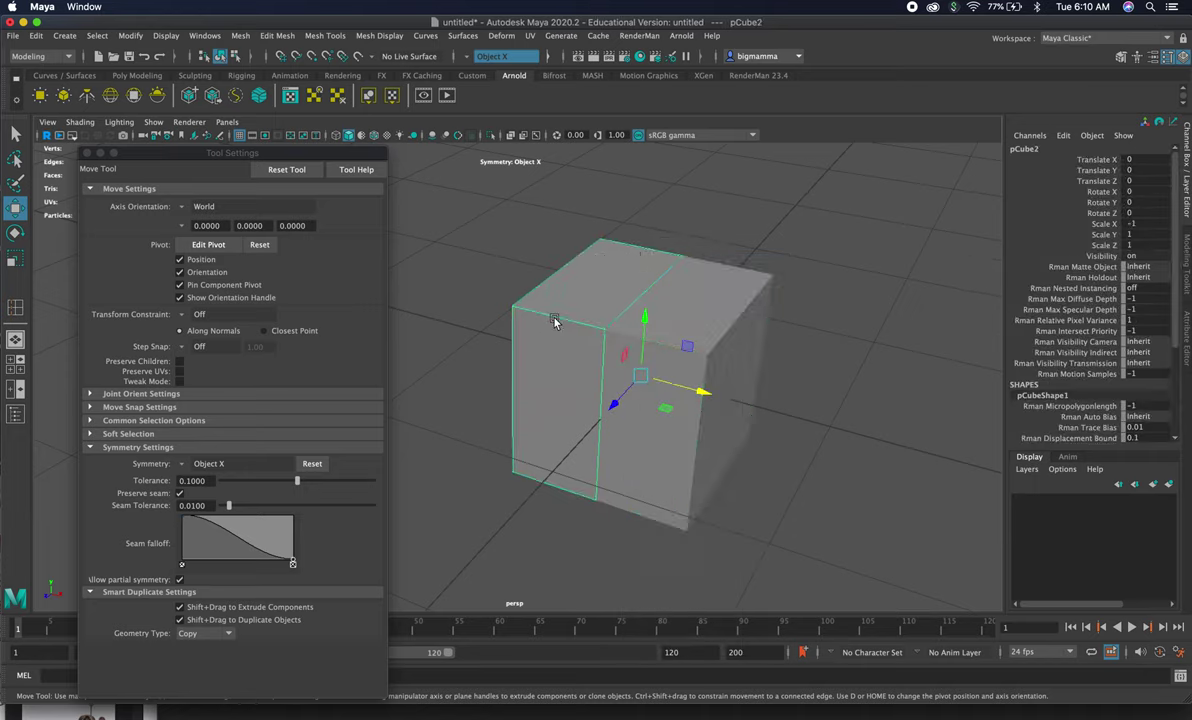
{"action": "left_click", "coordinate": [1027, 469]}
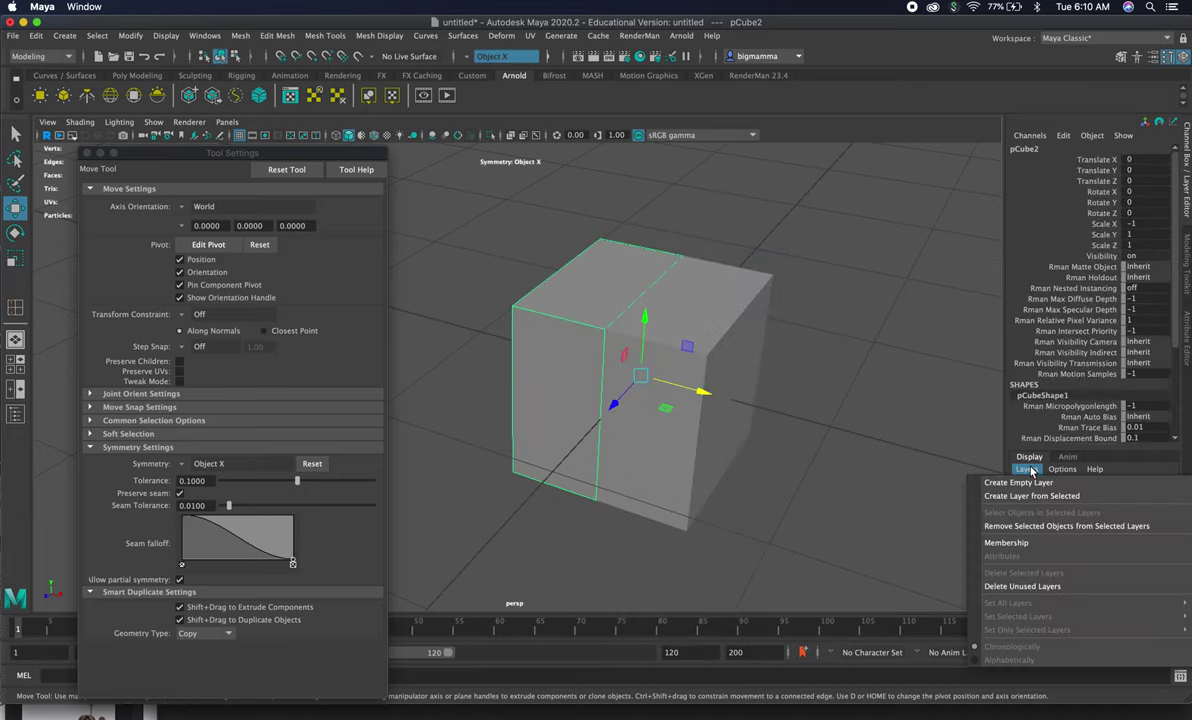
{"action": "left_click", "coordinate": [1039, 484]}
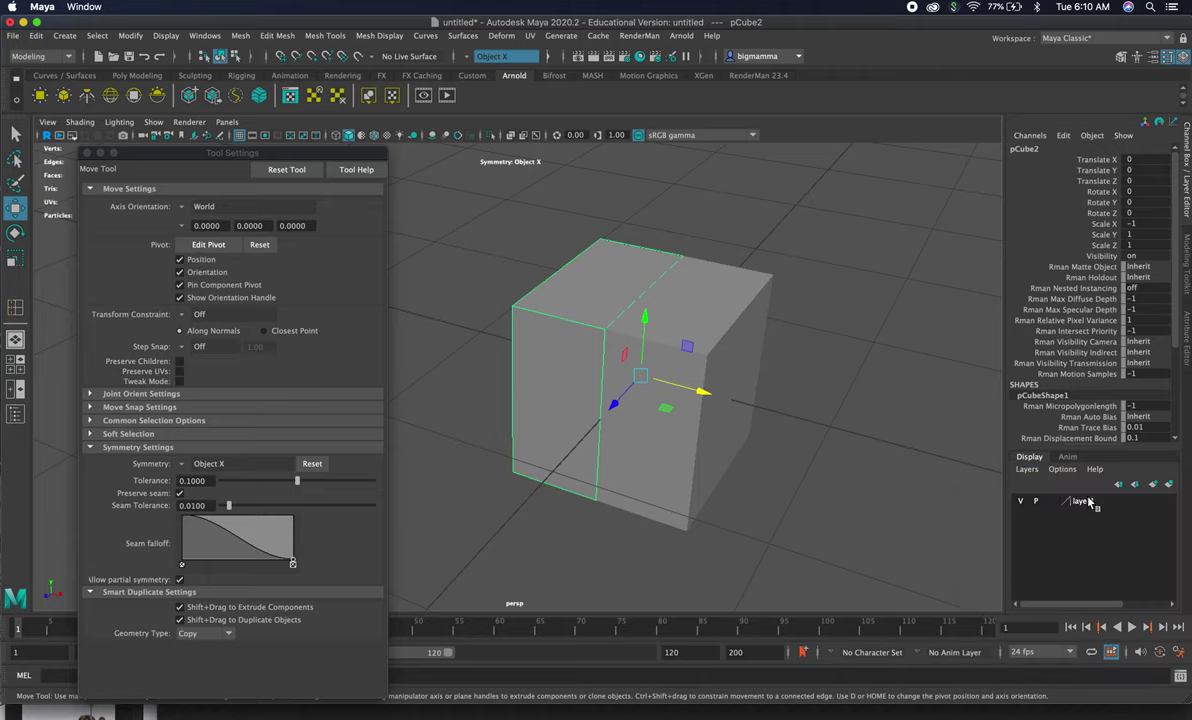
{"action": "left_click", "coordinate": [1091, 502]}
{"action": "right_click", "coordinate": [1024, 502]}
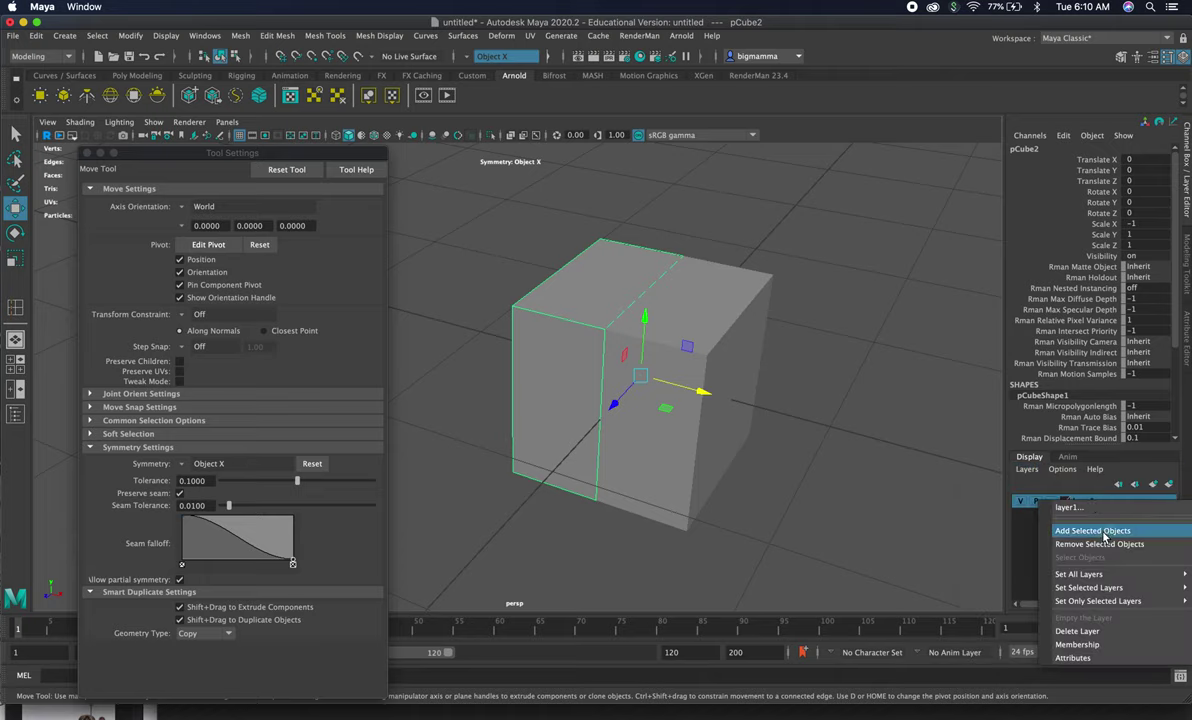
{"action": "left_click", "coordinate": [1104, 535]}
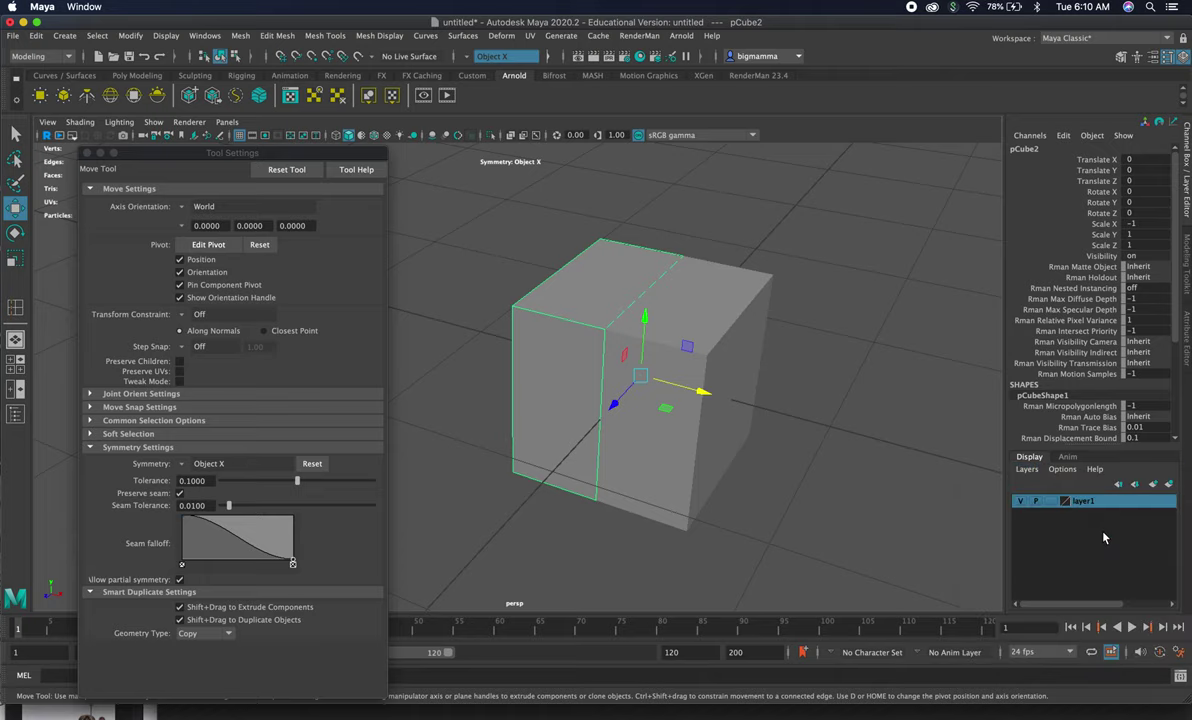
Toggle the mirrored half's layer visibility off and on, and cycle its display type through Template to Reference
{"action": "left_click", "coordinate": [1020, 502]}
{"action": "left_click", "coordinate": [1020, 502]}
{"action": "left_click", "coordinate": [1049, 502]}
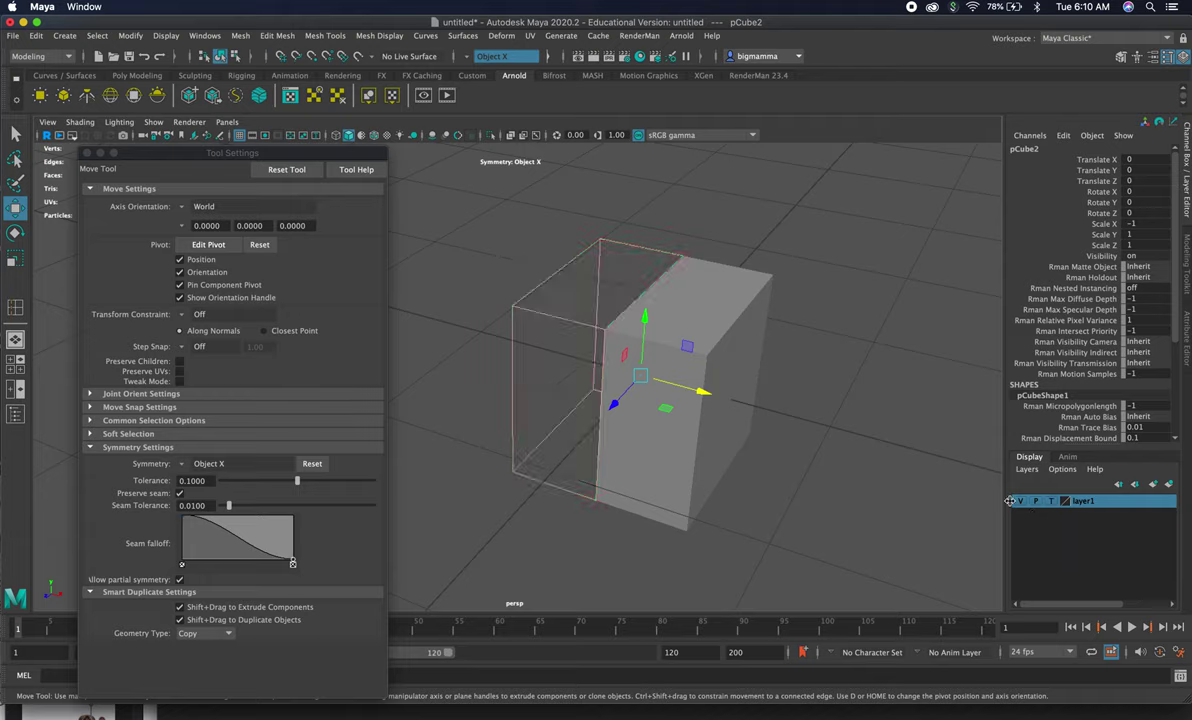
{"action": "left_click", "coordinate": [1050, 502]}
Test selecting the original half and the referenced mirrored half to check which one can be picked
{"action": "mouse_move", "coordinate": [697, 297]}
{"action": "right_mouse_down"}
{"action": "mouse_move", "coordinate": [736, 282]}
{"action": "mouse_move", "coordinate": [716, 268]}
{"action": "mouse_move", "coordinate": [720, 280]}
{"action": "right_mouse_up"}
{"action": "left_click", "coordinate": [672, 276]}
{"action": "left_click", "coordinate": [772, 262]}
{"action": "left_click_drag", "start_coordinate": [772, 262], "coordinate": [716, 314]}
{"action": "right_click_drag", "start_coordinate": [716, 314], "coordinate": [745, 302]}
{"action": "left_click", "coordinate": [673, 333]}
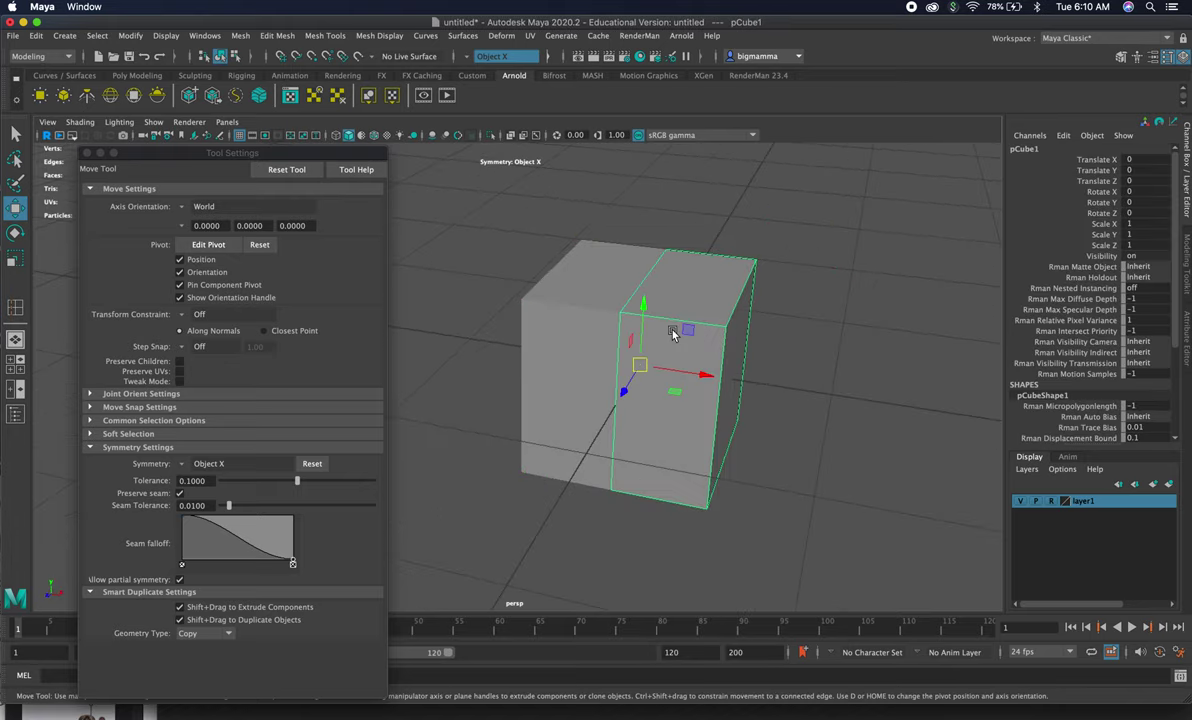
{"action": "left_click", "coordinate": [557, 242]}
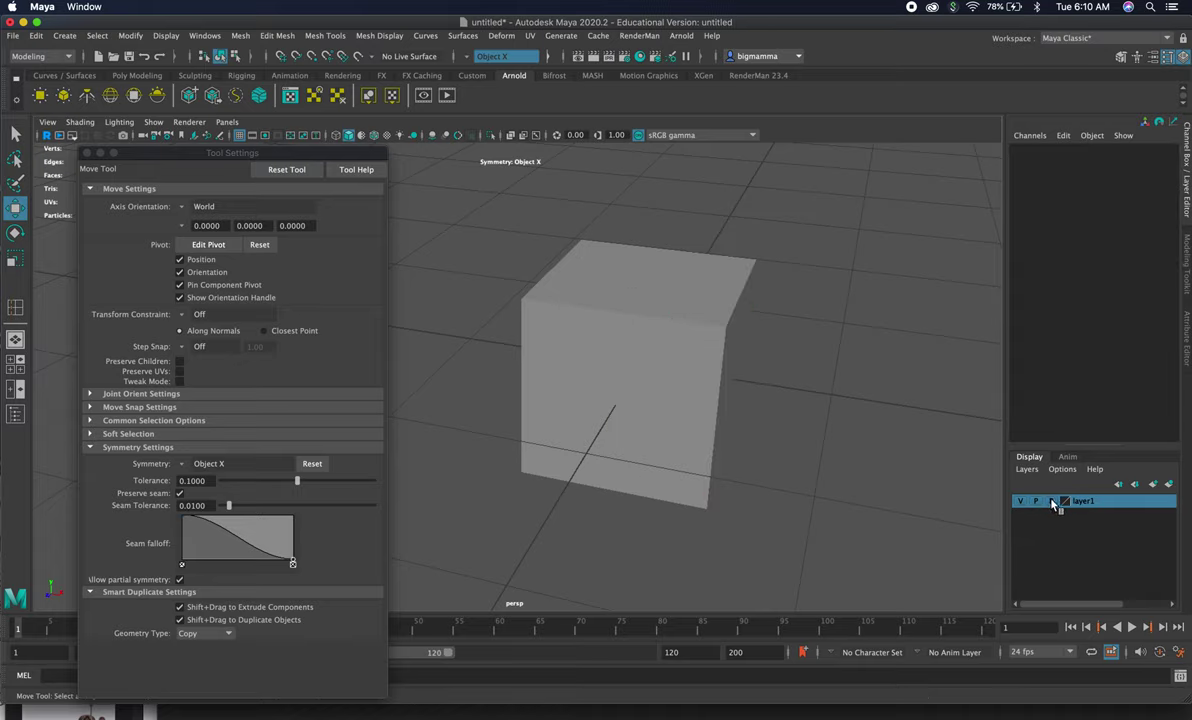
Select the mirrored half and assign it a new Lambert material using the Rendering menu set
{"action": "left_click", "coordinate": [572, 297]}
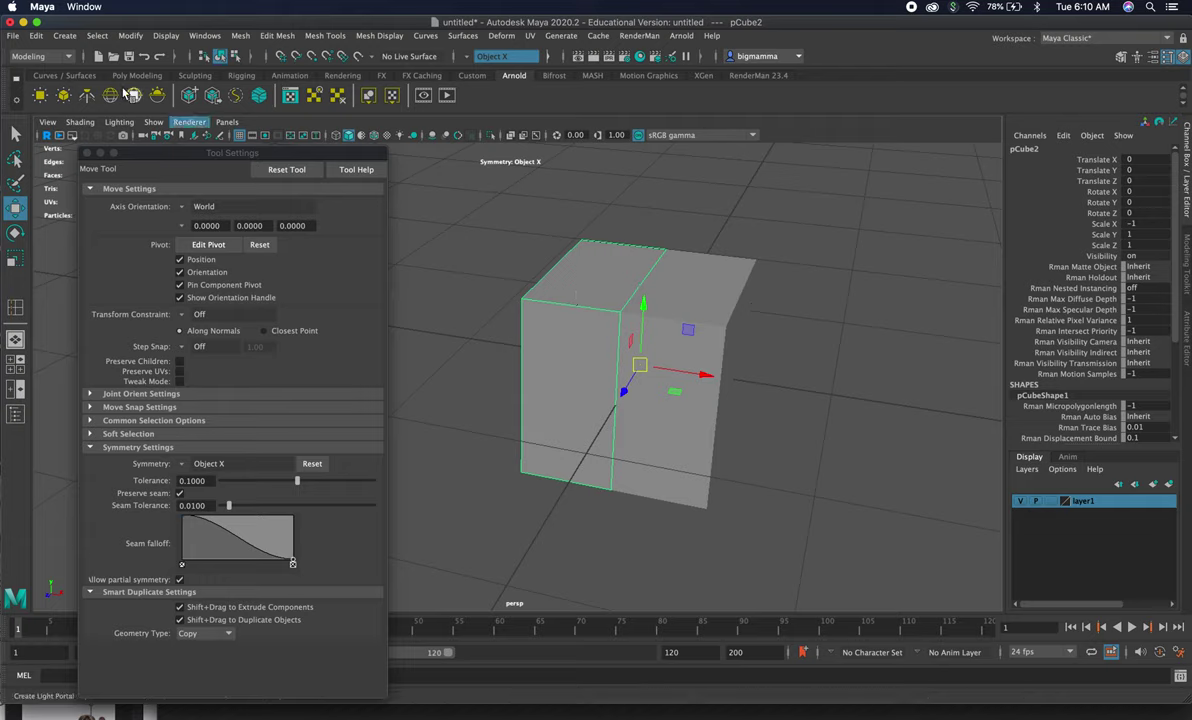
{"action": "left_click", "coordinate": [54, 59]}
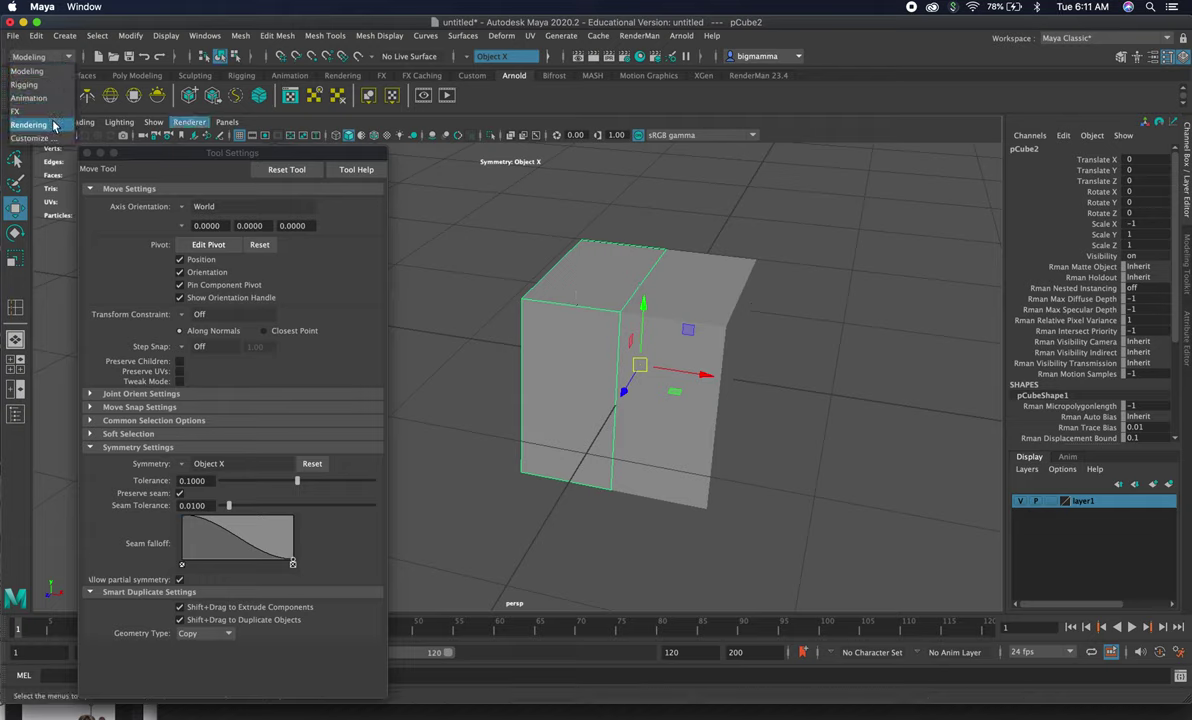
{"action": "left_click", "coordinate": [38, 124]}
{"action": "left_click", "coordinate": [257, 37]}
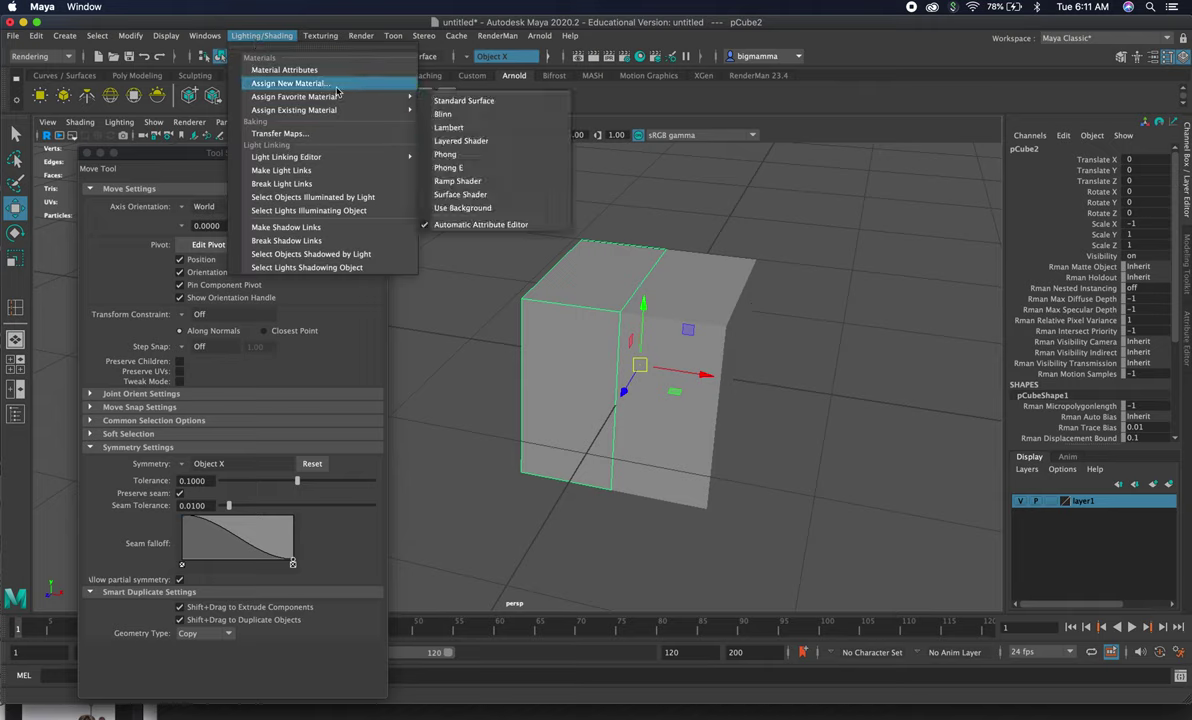
{"action": "left_click", "coordinate": [300, 84]}
{"action": "left_click", "coordinate": [518, 320]}
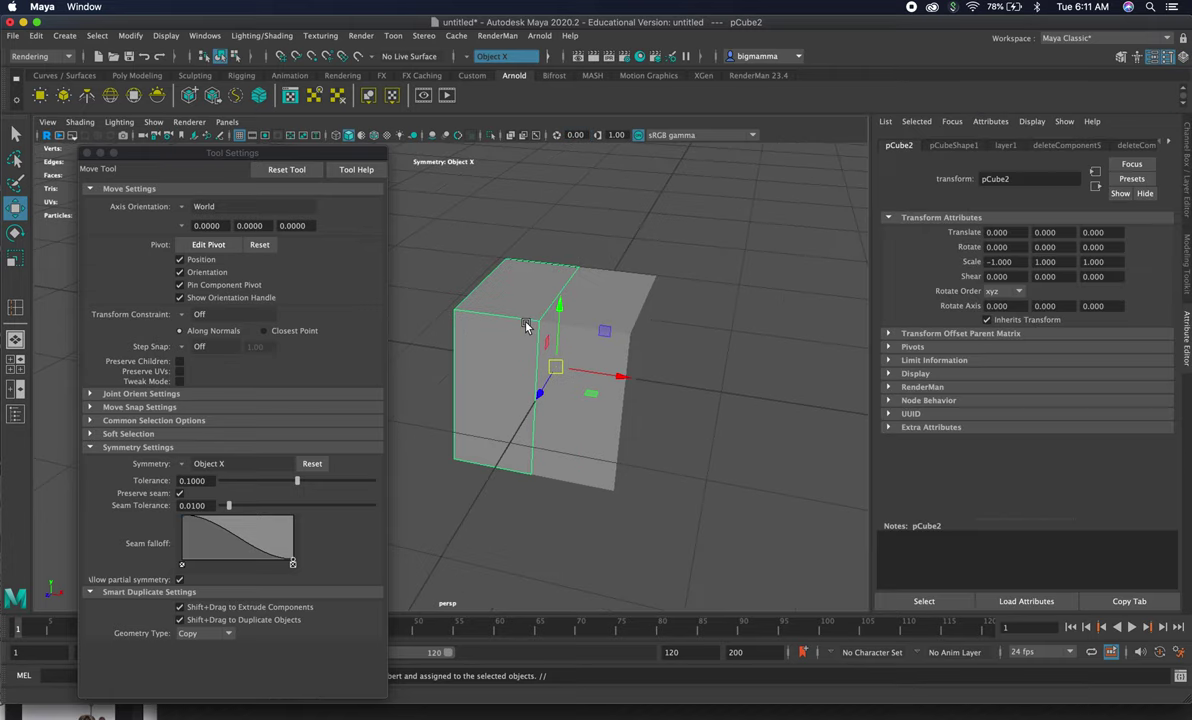
Slightly darken the color of the mirrored half's lambert2 material, make it semi-transparent, and return to the channel box
{"action": "left_click", "coordinate": [1170, 145]}
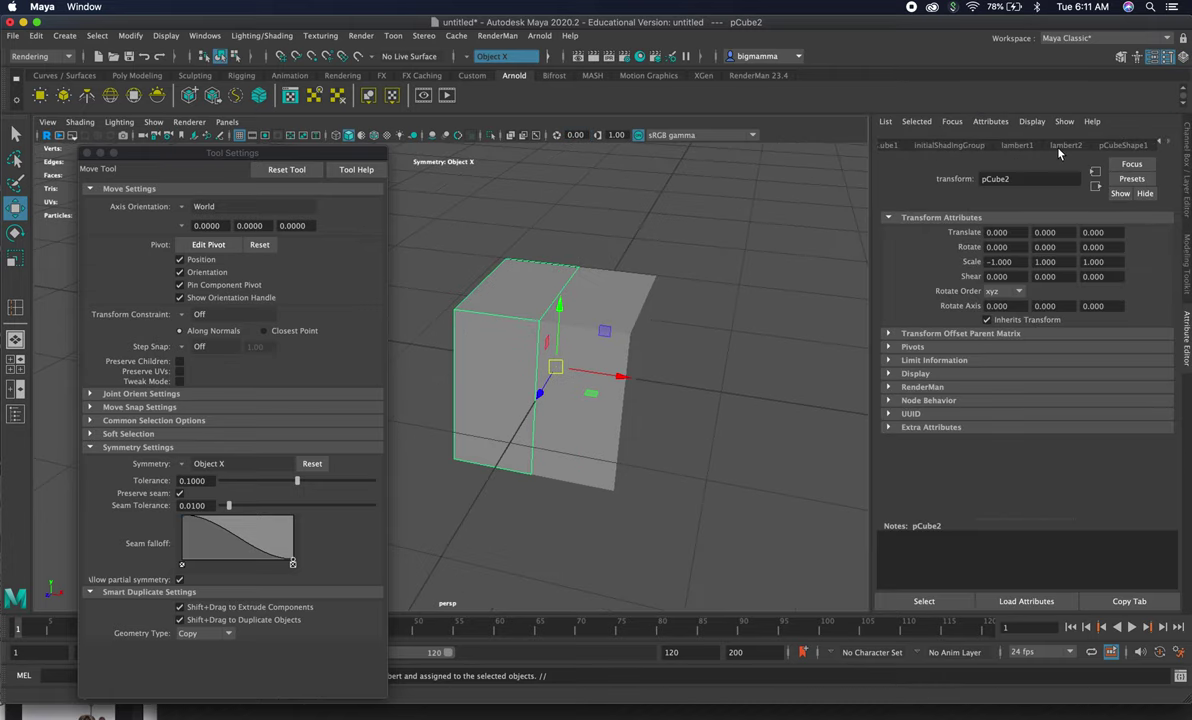
{"action": "left_click", "coordinate": [1062, 147]}
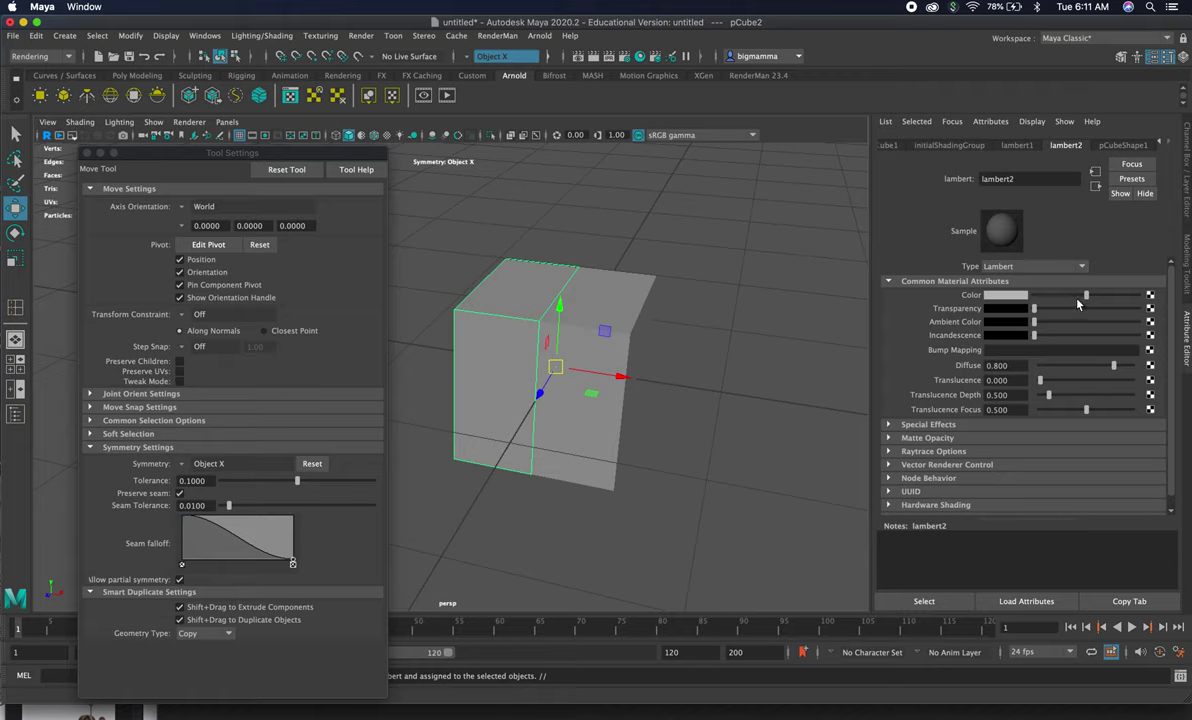
{"action": "mouse_move", "coordinate": [1086, 296]}
{"action": "left_mouse_down"}
{"action": "mouse_move", "coordinate": [1062, 309]}
{"action": "mouse_move", "coordinate": [1090, 310]}
{"action": "mouse_move", "coordinate": [1079, 312]}
{"action": "left_mouse_up"}
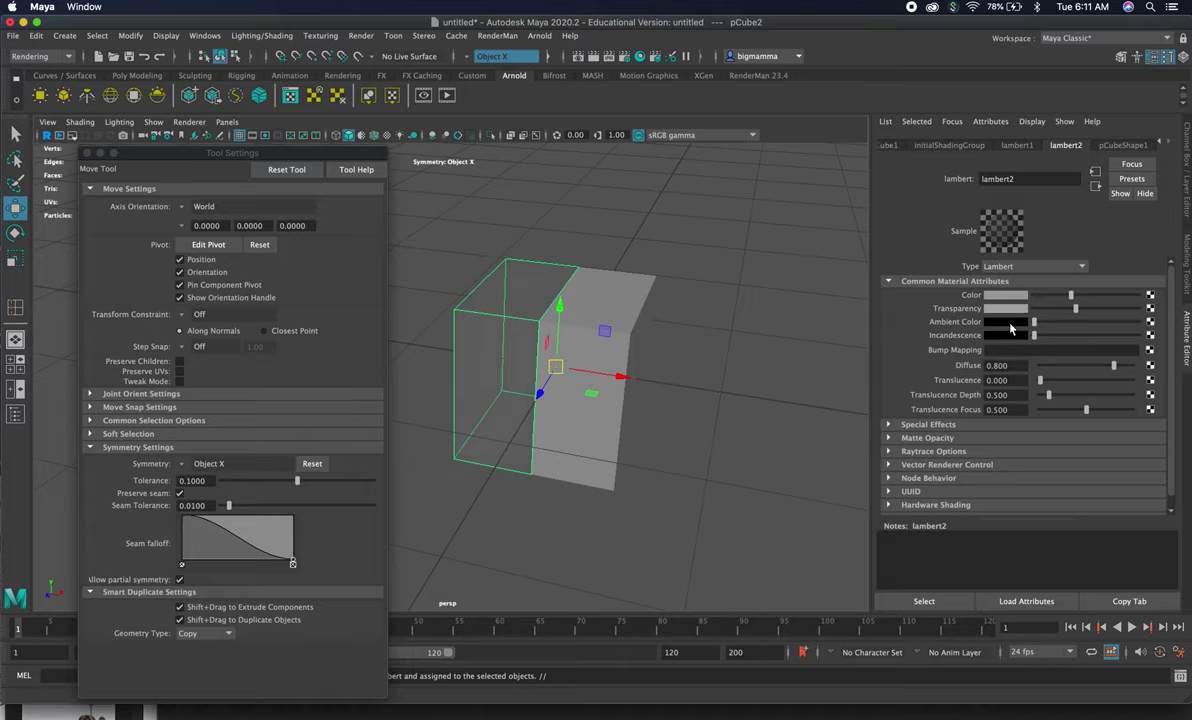
{"action": "mouse_move", "coordinate": [529, 346]}
{"action": "left_mouse_down", "text": "alt"}
{"action": "mouse_move", "coordinate": [572, 285]}
{"action": "mouse_move", "coordinate": [612, 314]}
{"action": "mouse_move", "coordinate": [545, 354]}
{"action": "mouse_move", "coordinate": [527, 347]}
{"action": "left_mouse_up", "text": "alt"}
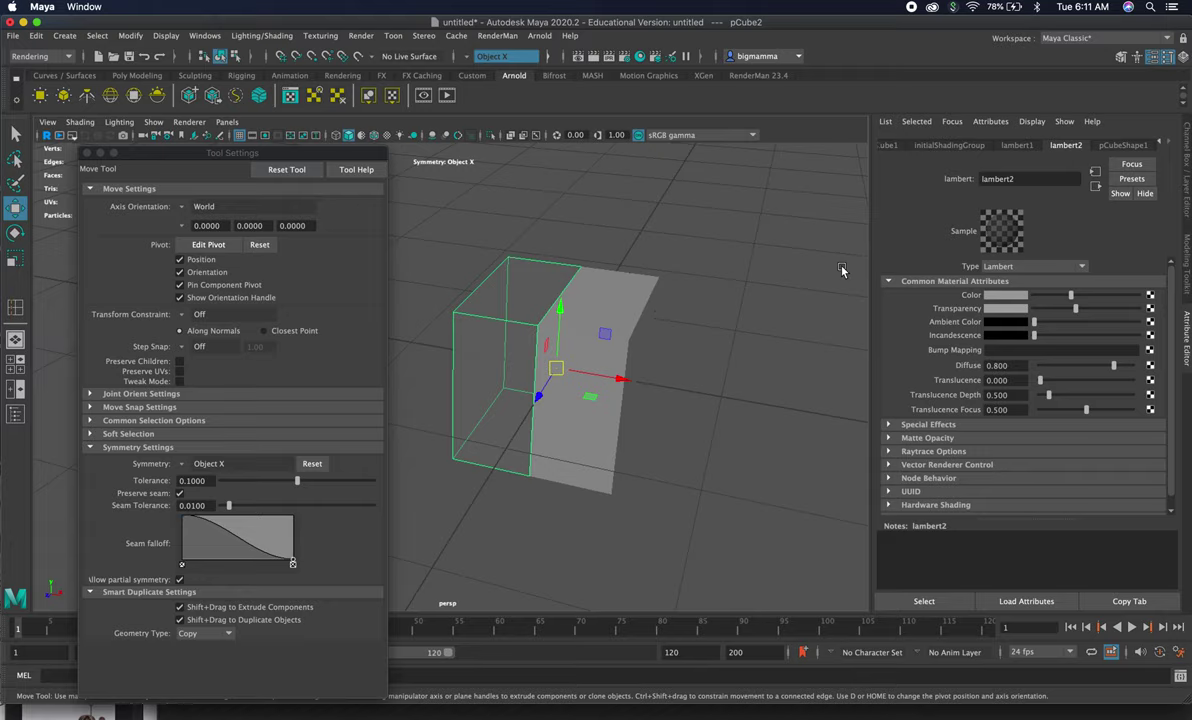
{"action": "left_click", "coordinate": [1187, 152]}
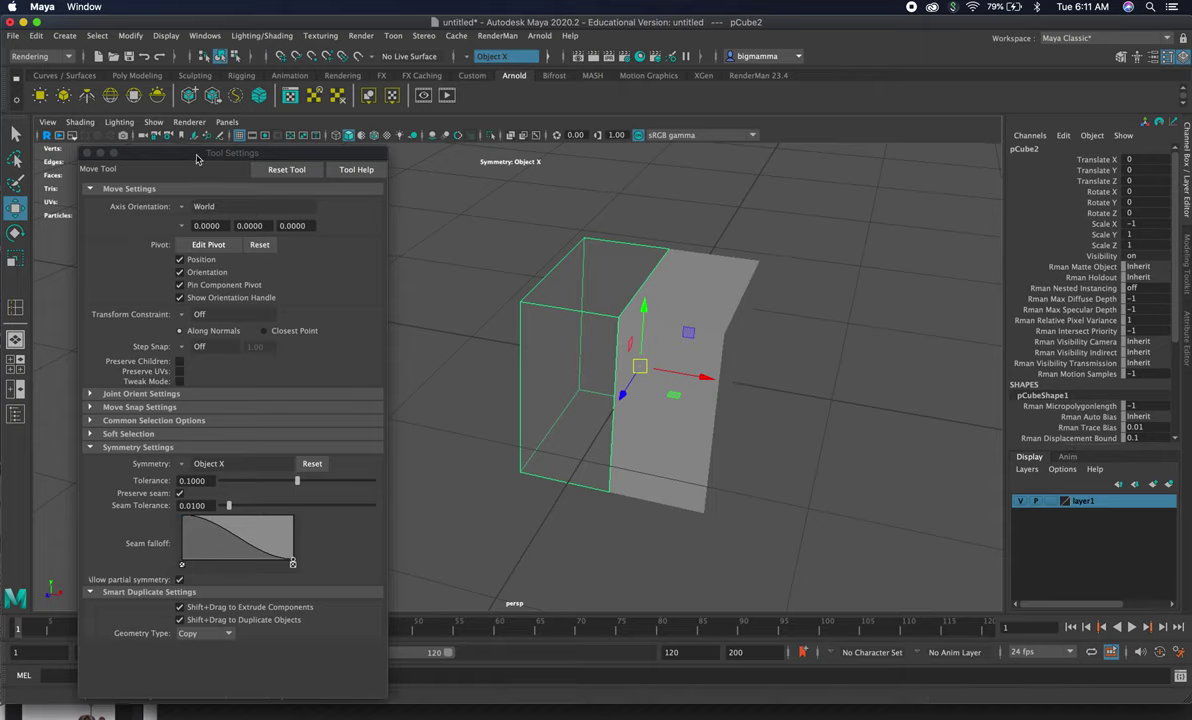
Set the viewport shading to Smooth Shade Selected Items and deselect everything
{"action": "left_click", "coordinate": [80, 122]}
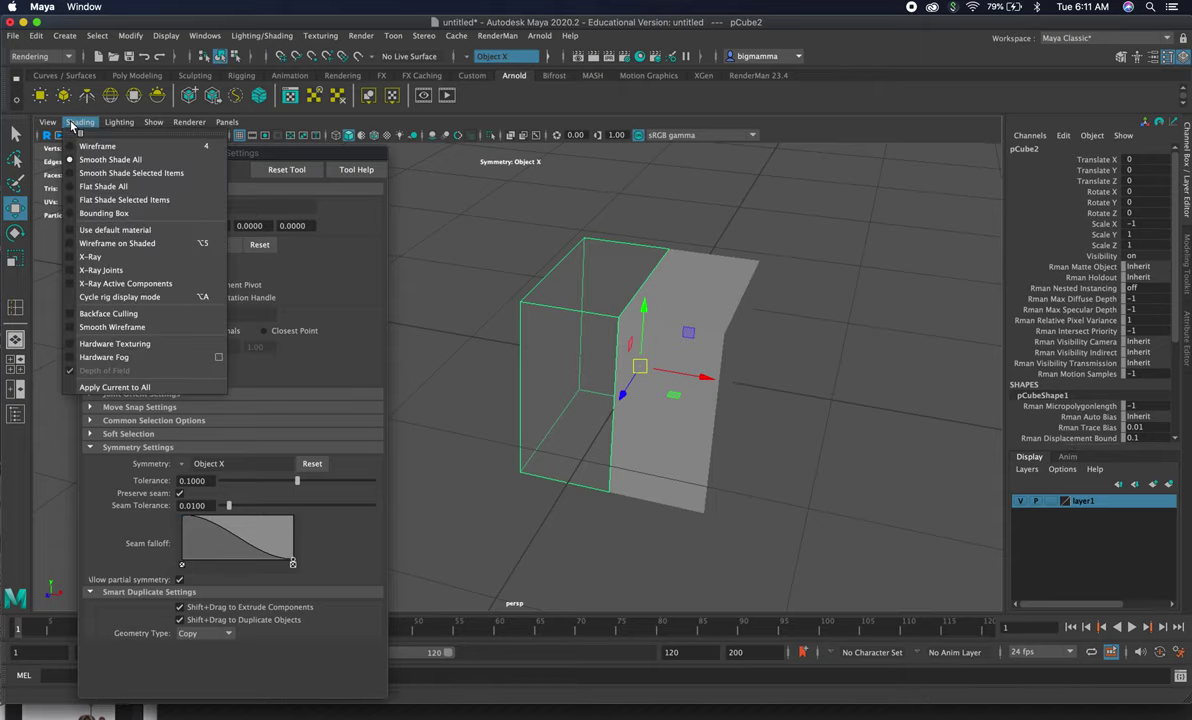
{"action": "left_click", "coordinate": [176, 174]}
{"action": "left_click", "coordinate": [752, 313]}
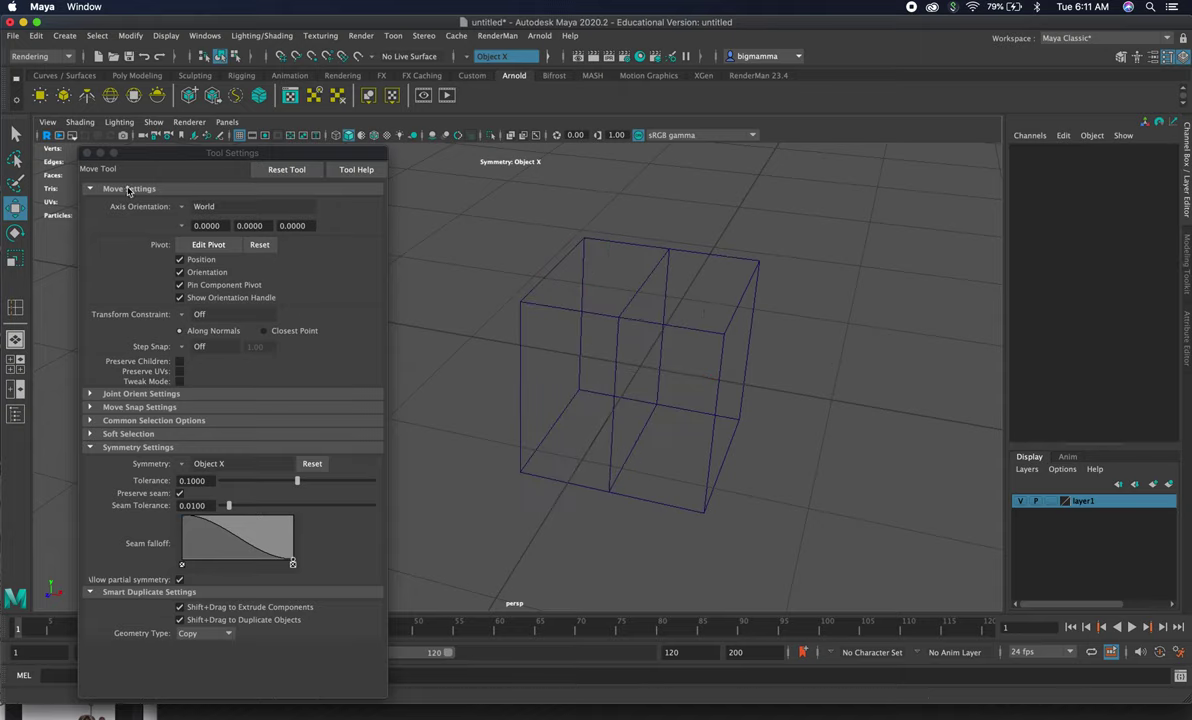
Try Flat Shade Selected Items in the viewport and switch the shading to Smooth Shade All
{"action": "left_click", "coordinate": [80, 122]}
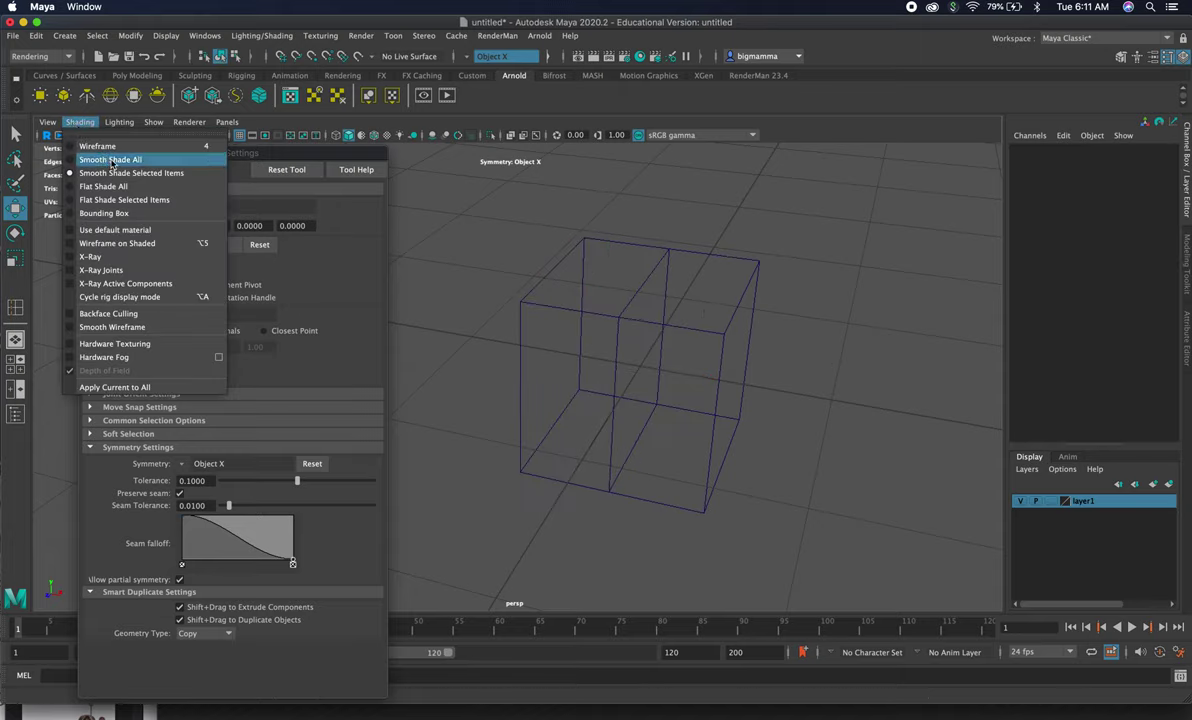
{"action": "left_click", "coordinate": [197, 207]}
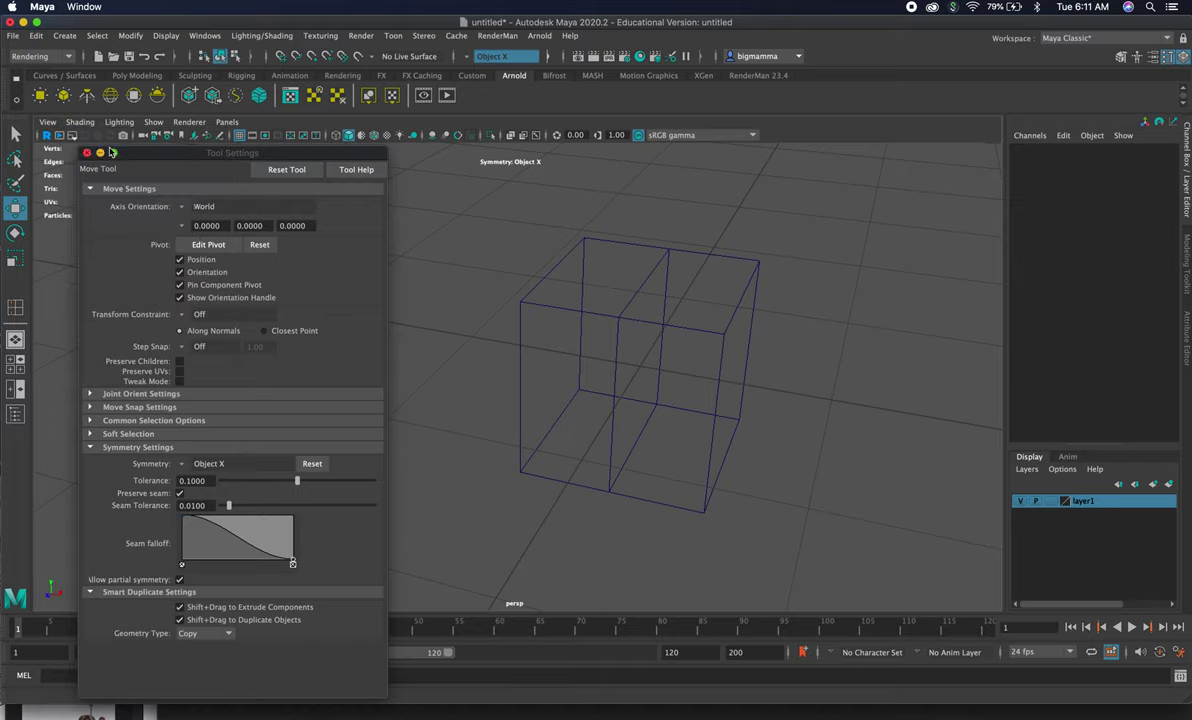
{"action": "left_click", "coordinate": [84, 123]}
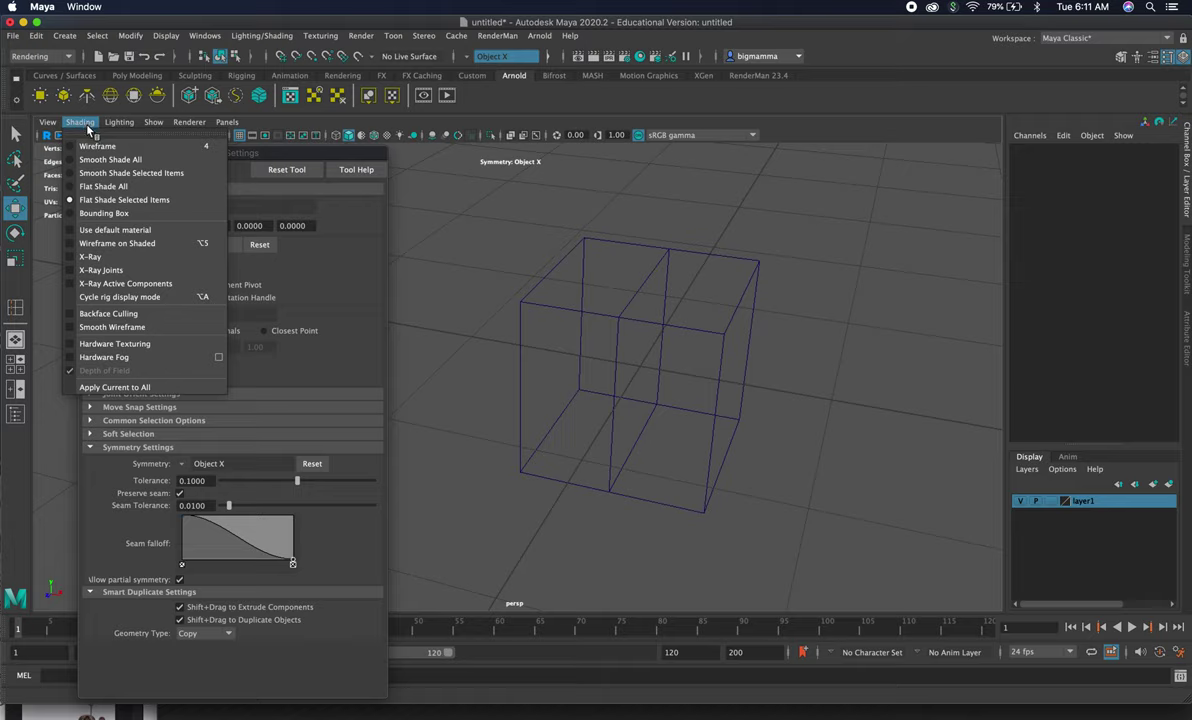
{"action": "left_click", "coordinate": [147, 161]}
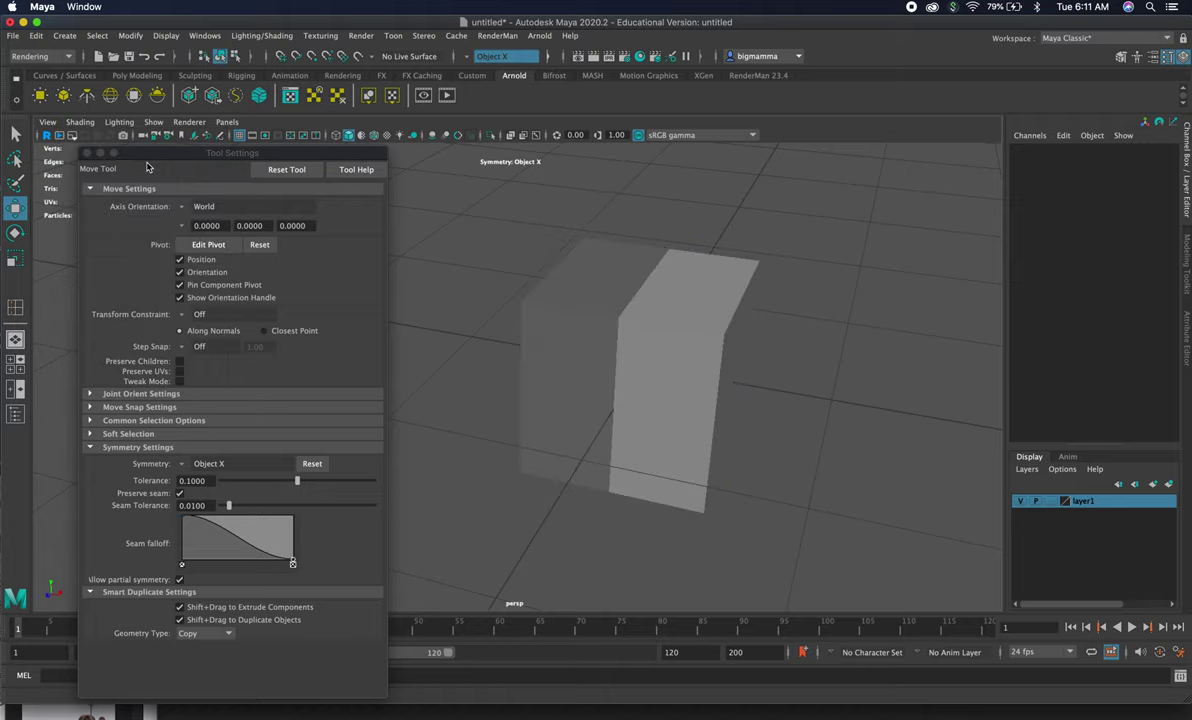
Set the viewport shading to Smooth Shade Selected Items and toggle the original half's selection to compare its display
{"action": "left_click", "coordinate": [679, 352]}
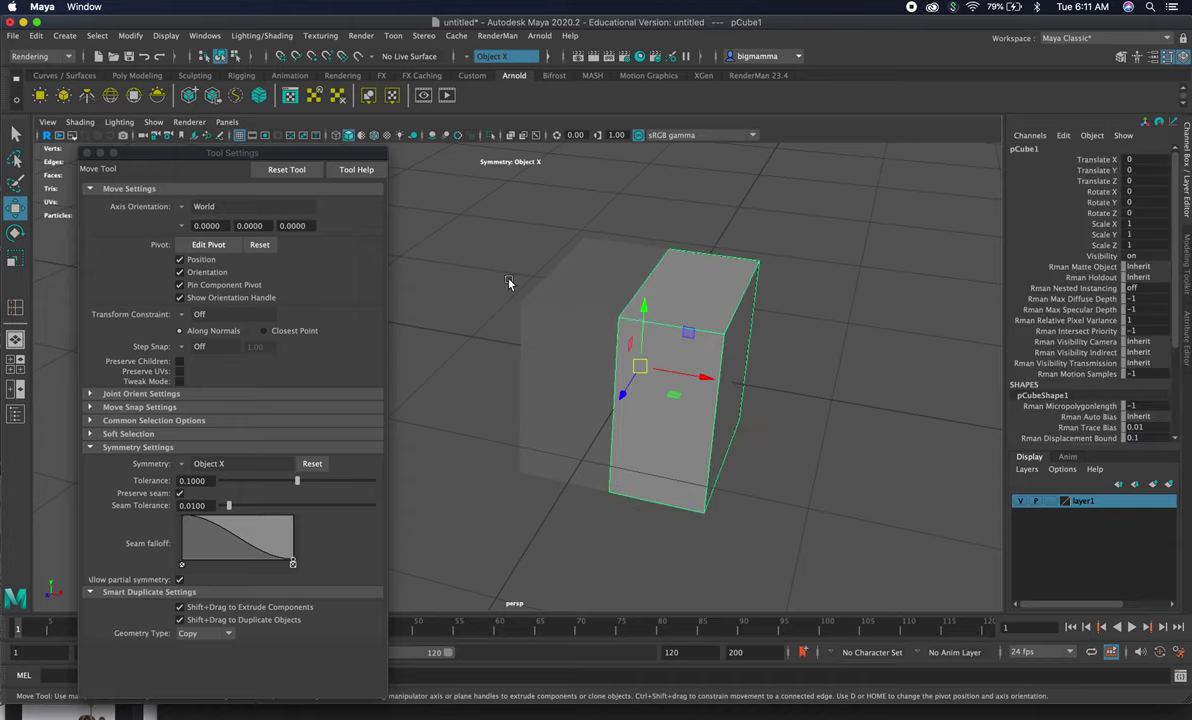
{"action": "left_click", "coordinate": [90, 122]}
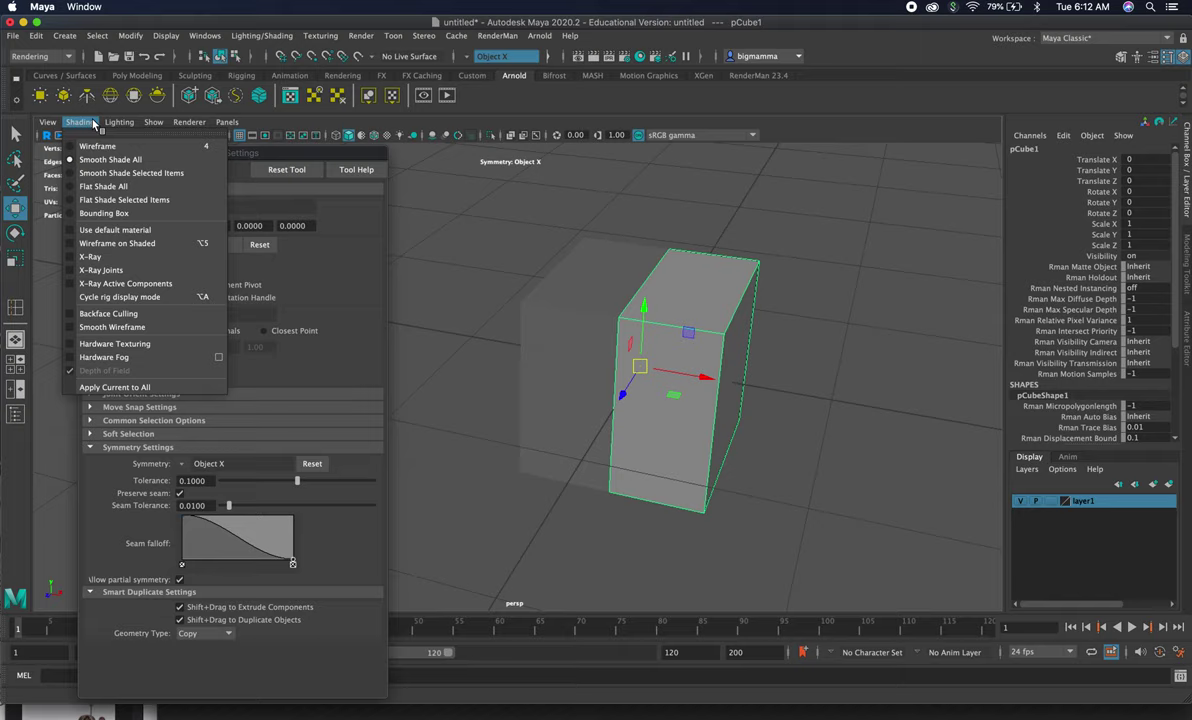
{"action": "left_click", "coordinate": [203, 177]}
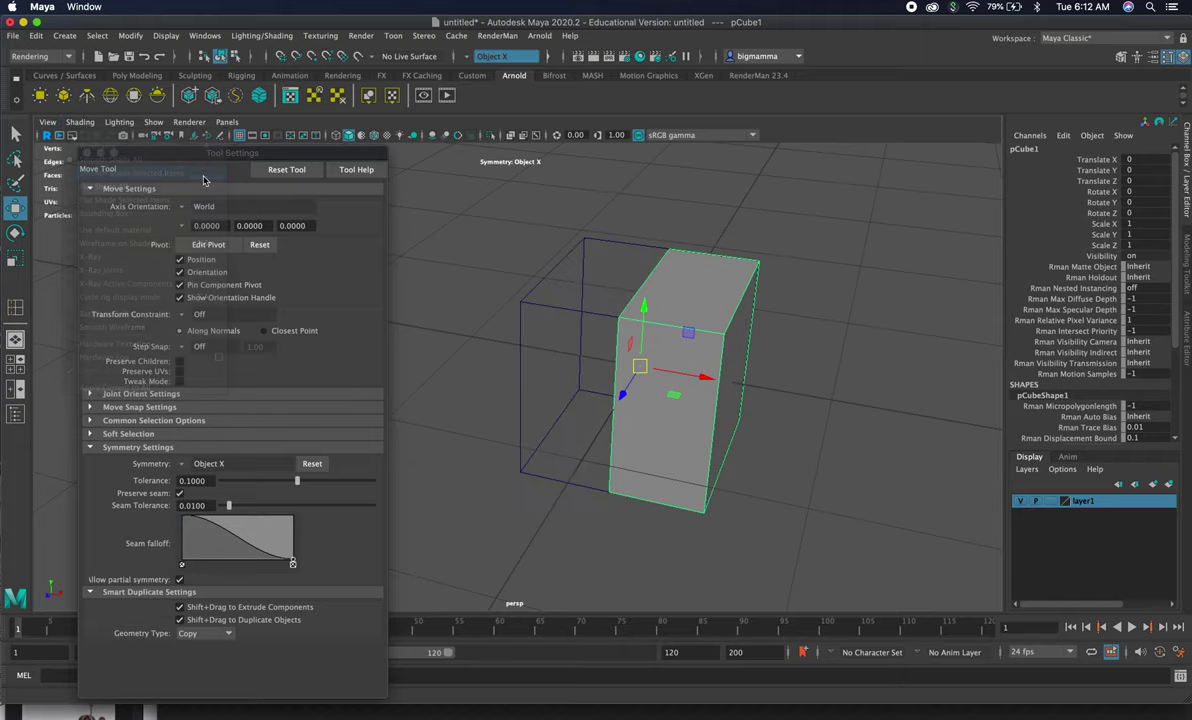
{"action": "left_click", "coordinate": [740, 343]}
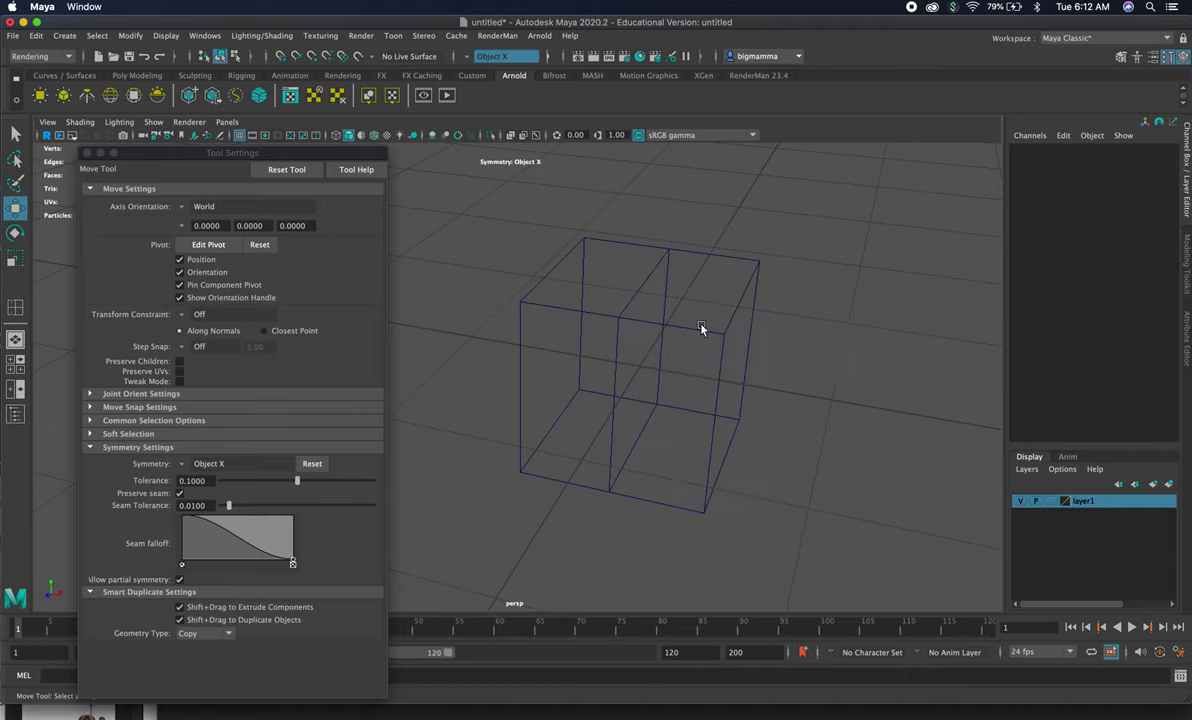
{"action": "left_click", "coordinate": [701, 333]}
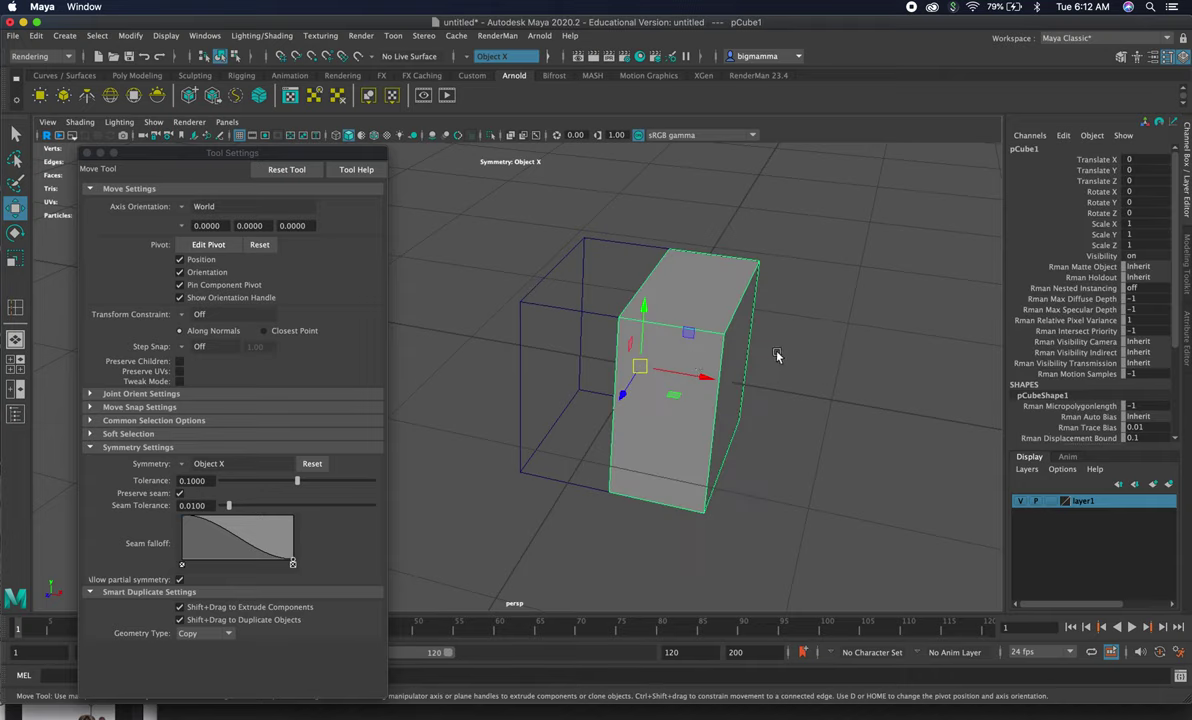
{"action": "left_click", "coordinate": [778, 356]}
{"action": "left_click", "coordinate": [702, 325]}
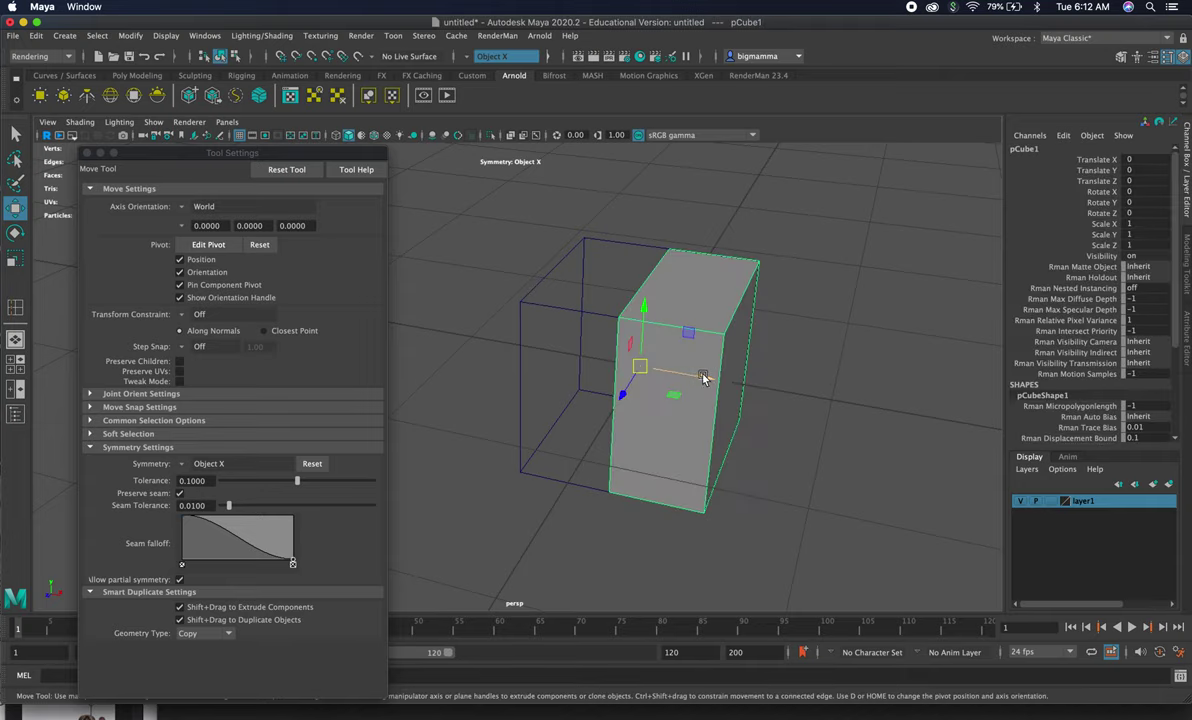
Set the viewport shading to Smooth Shade All and deselect everything
{"action": "left_click", "coordinate": [82, 122]}
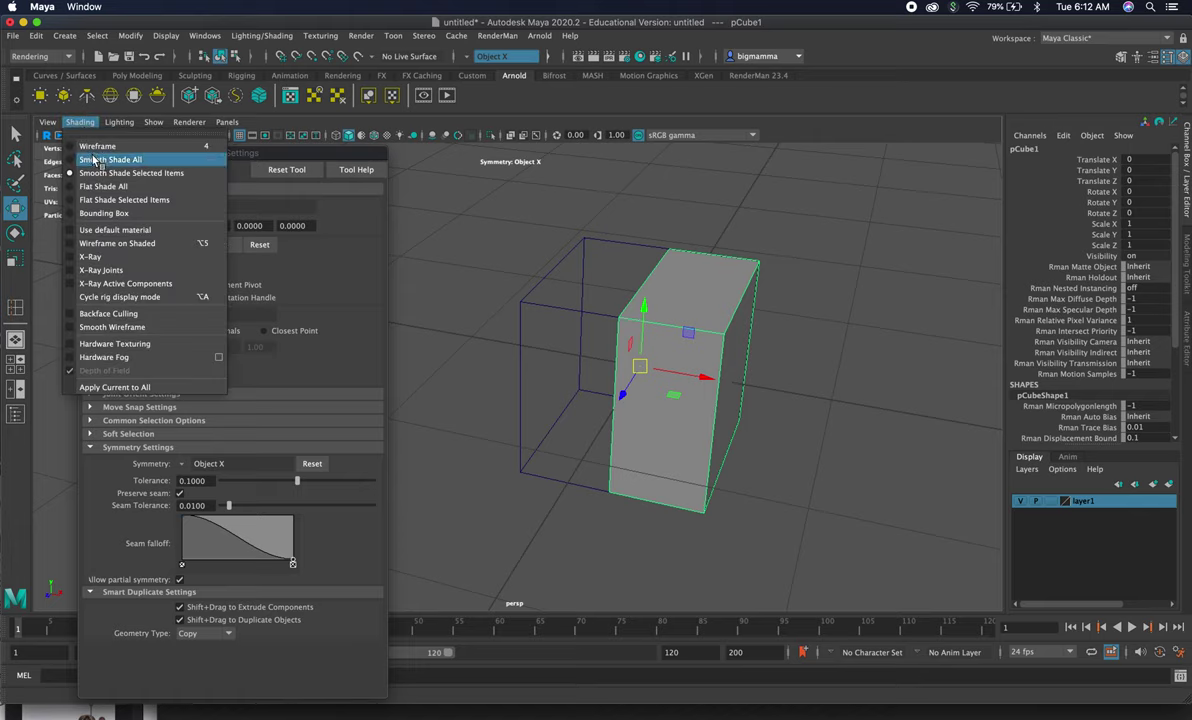
{"action": "left_click", "coordinate": [95, 160]}
{"action": "left_click", "coordinate": [838, 364]}
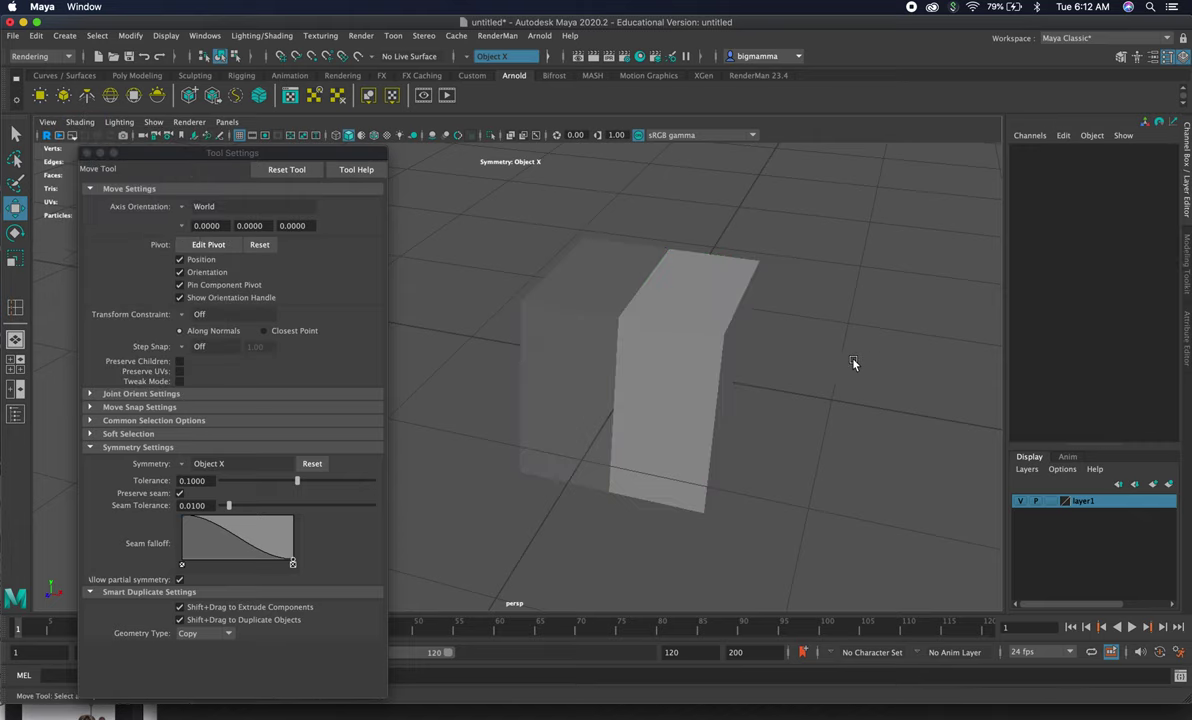
Set layer1 to Reference so the mirrored half cannot be picked, and select the original half
{"action": "left_click", "coordinate": [697, 340]}
{"action": "left_click_drag", "start_coordinate": [745, 345], "coordinate": [793, 378], "text": "alt"}
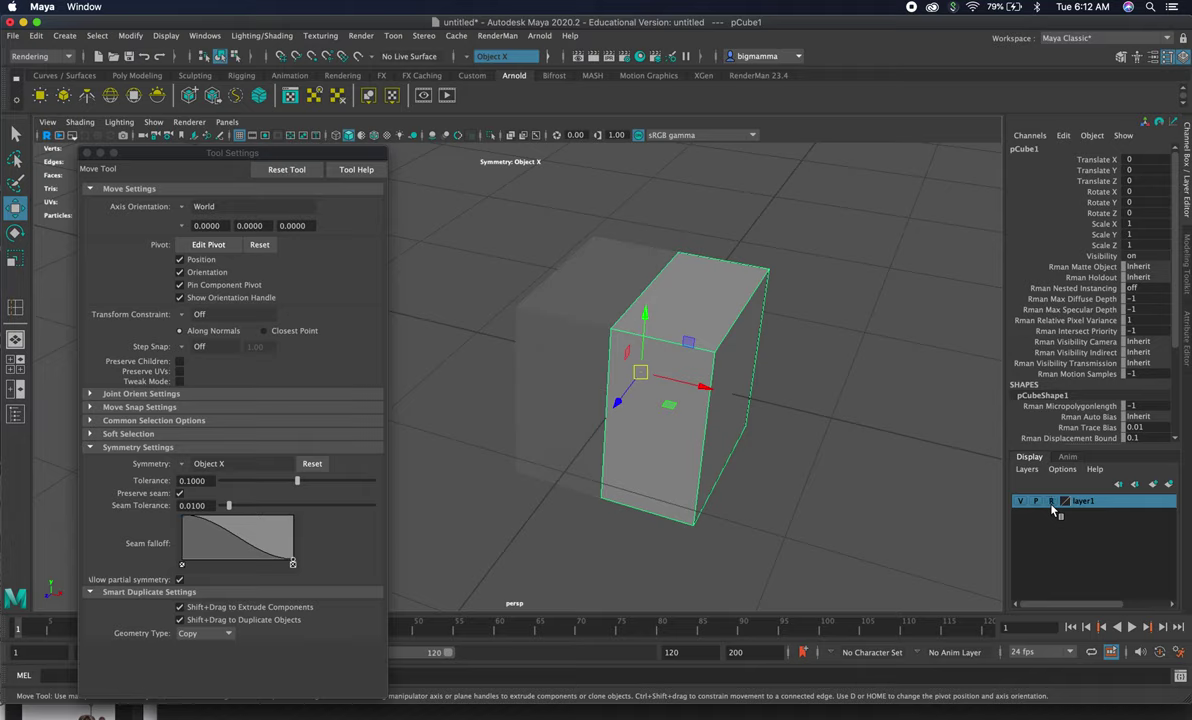
{"action": "left_click", "coordinate": [605, 356]}
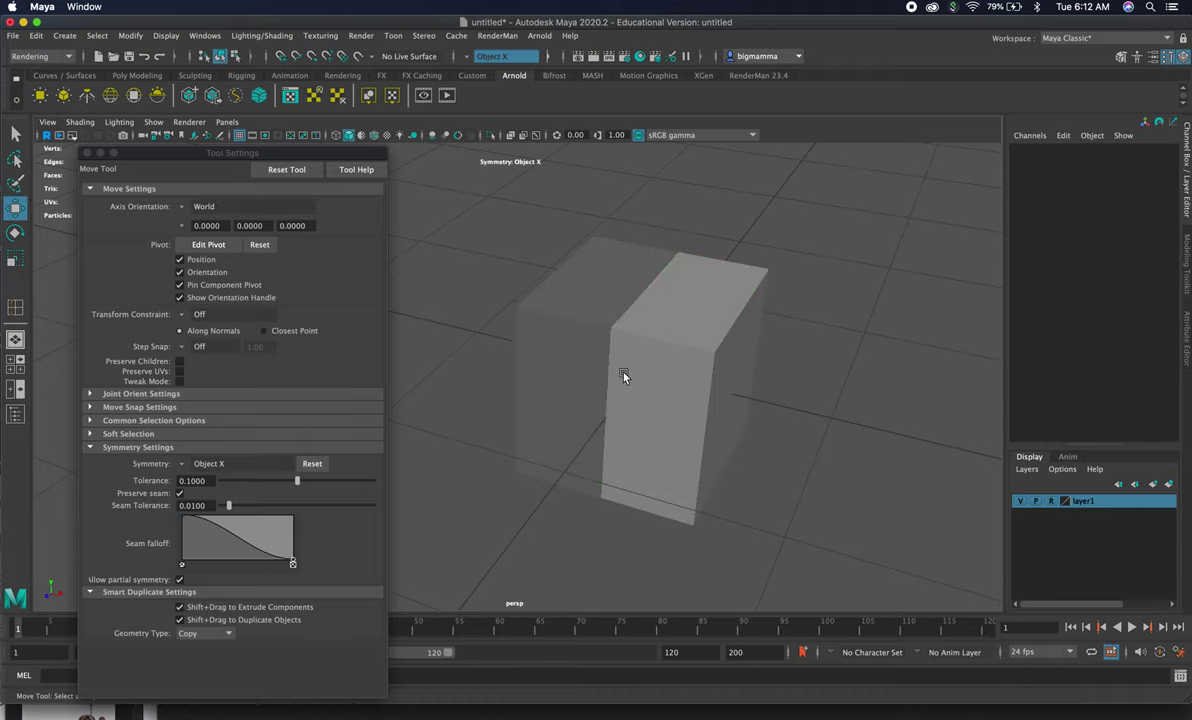
{"action": "left_click", "coordinate": [642, 414]}
Extrude the outer side face of the original half twice, with local translate Z of about 0.454 and 0.486
{"action": "mouse_move", "coordinate": [718, 325]}
{"action": "left_mouse_down", "text": "alt"}
{"action": "mouse_move", "coordinate": [742, 343]}
{"action": "mouse_move", "coordinate": [740, 319]}
{"action": "mouse_move", "coordinate": [700, 338]}
{"action": "left_mouse_up", "text": "alt"}
{"action": "right_click_drag", "start_coordinate": [700, 338], "coordinate": [721, 398]}
{"action": "left_click", "coordinate": [716, 357]}
{"action": "left_click_drag", "start_coordinate": [770, 410], "coordinate": [862, 452]}
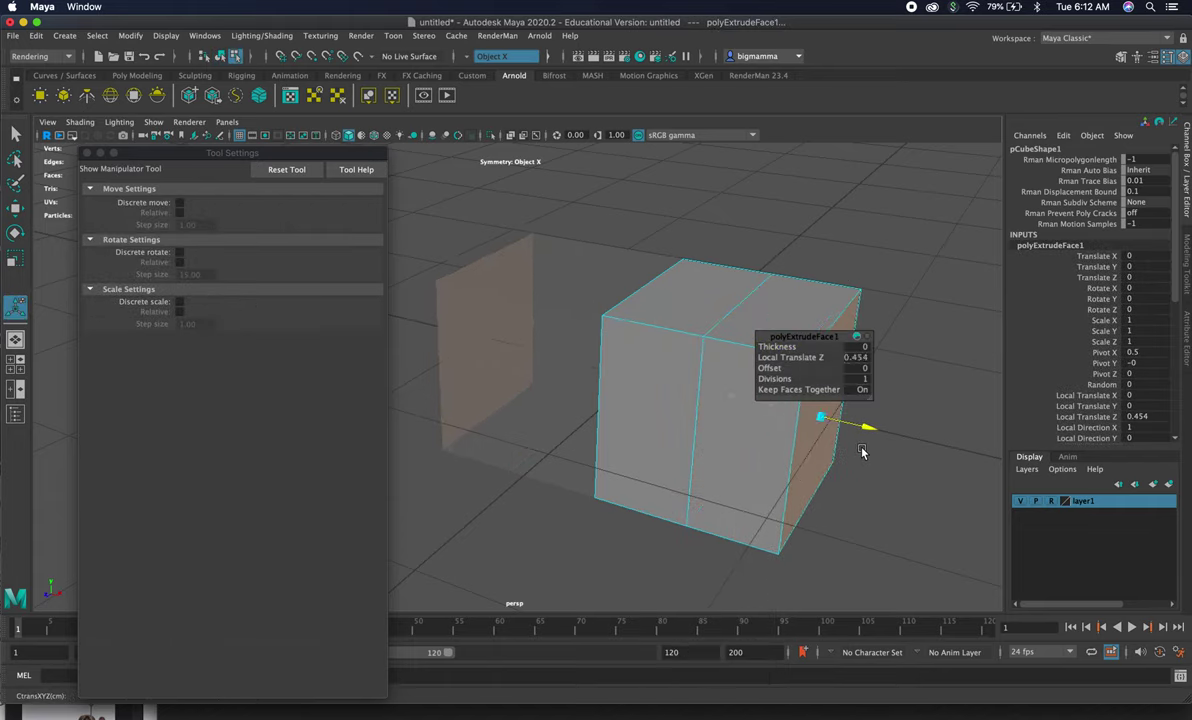
{"action": "key", "text": "ctrl+e"}
{"action": "left_click_drag", "start_coordinate": [868, 440], "coordinate": [958, 455]}
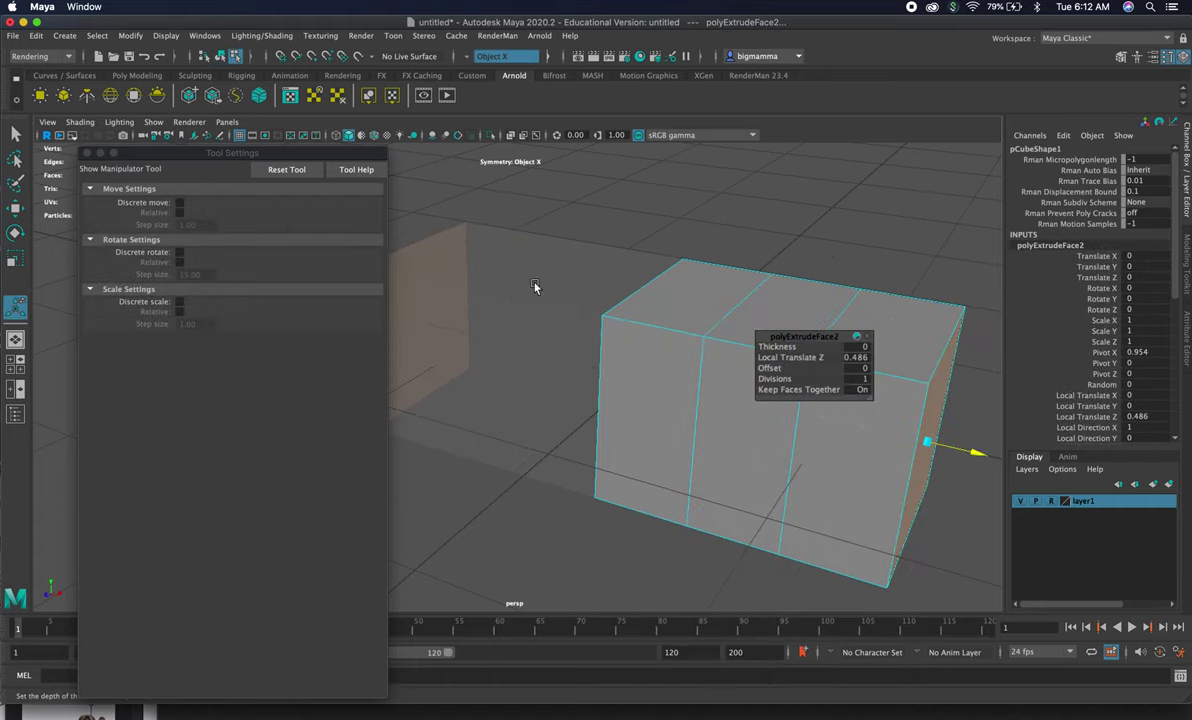
Move the upper front vertex at the first extrusion's seam upward to test the mirrored editing
{"action": "right_click_drag", "start_coordinate": [700, 335], "coordinate": [600, 314]}
{"action": "left_click", "coordinate": [704, 338]}
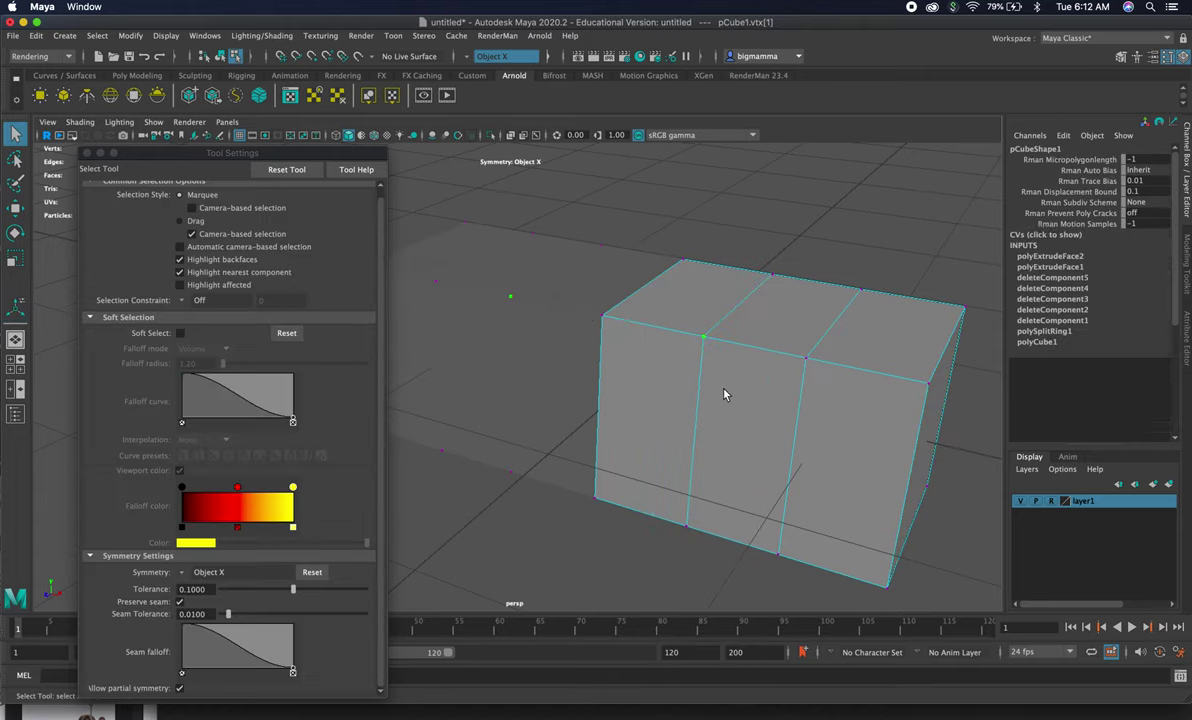
{"action": "key", "text": "w"}
{"action": "left_click_drag", "start_coordinate": [690, 302], "coordinate": [690, 210]}
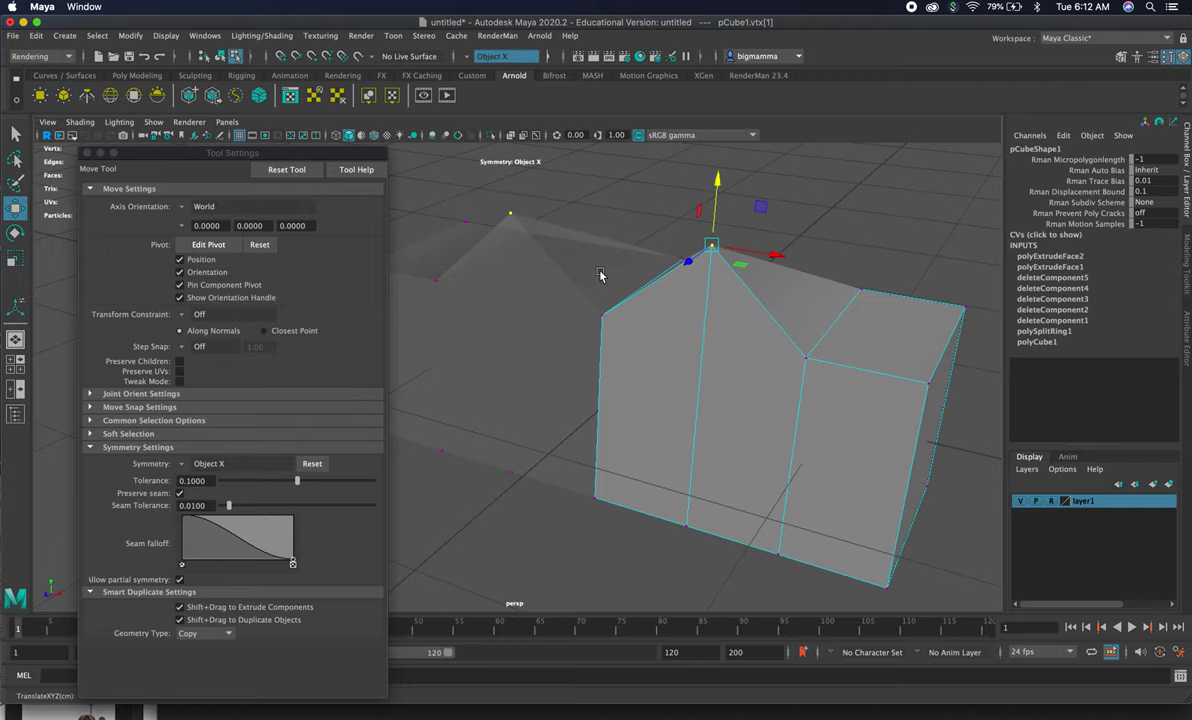
Undo the vertex move and both test extrusions on the original half
{"action": "key", "text": "z"}
{"action": "key", "text": "z"}
{"action": "key", "text": "z"}
{"action": "key", "text": "z"}
{"action": "key", "text": "z"}
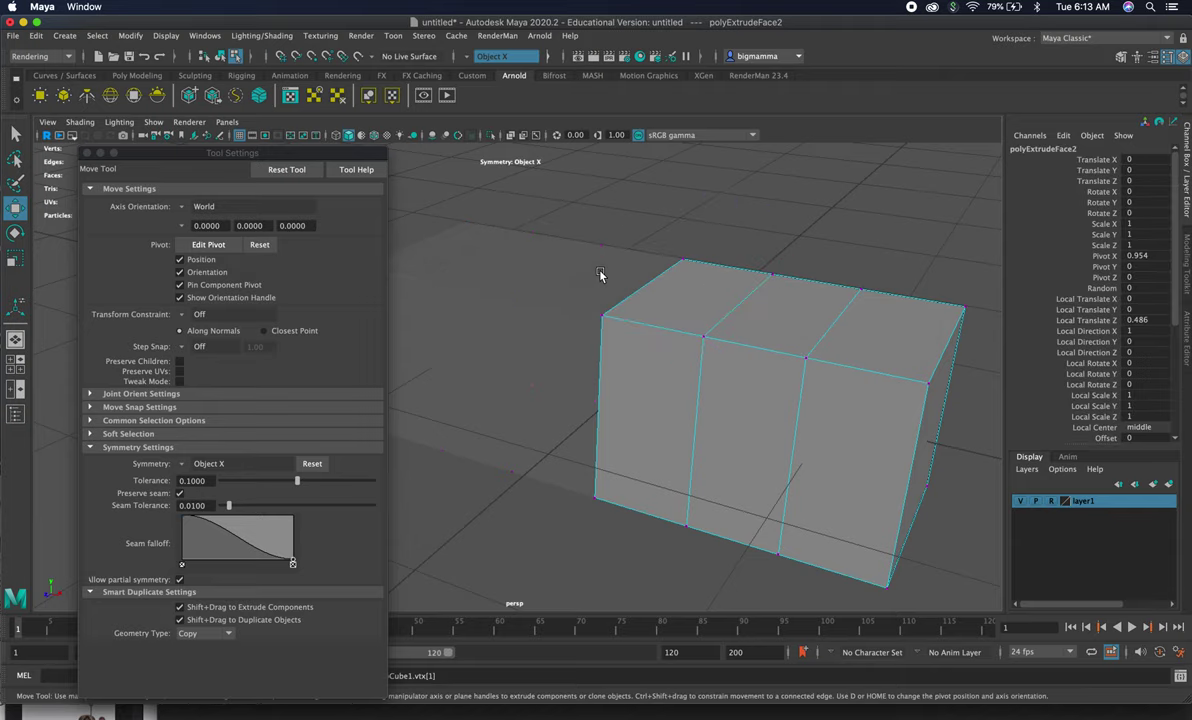
{"action": "key", "text": "z"}
{"action": "key", "text": "z"}
{"action": "key", "text": "z"}
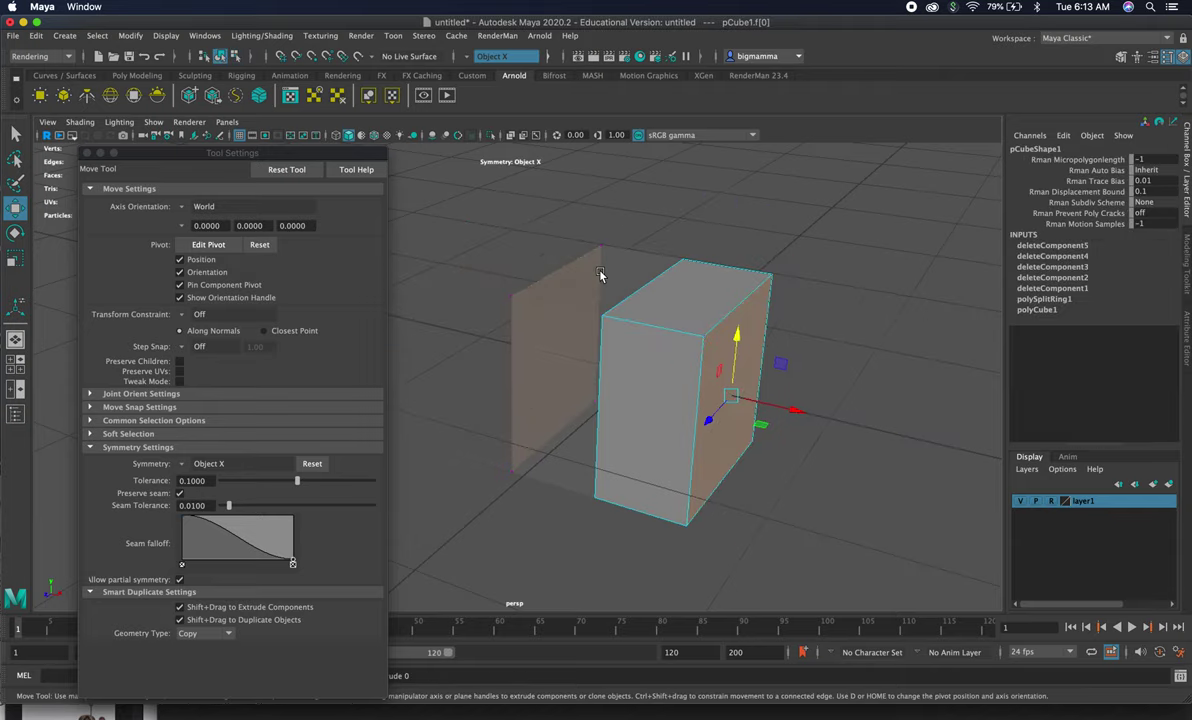
{"action": "left_click", "coordinate": [771, 287]}
{"action": "left_click_drag", "start_coordinate": [771, 287], "coordinate": [736, 247], "text": "alt"}
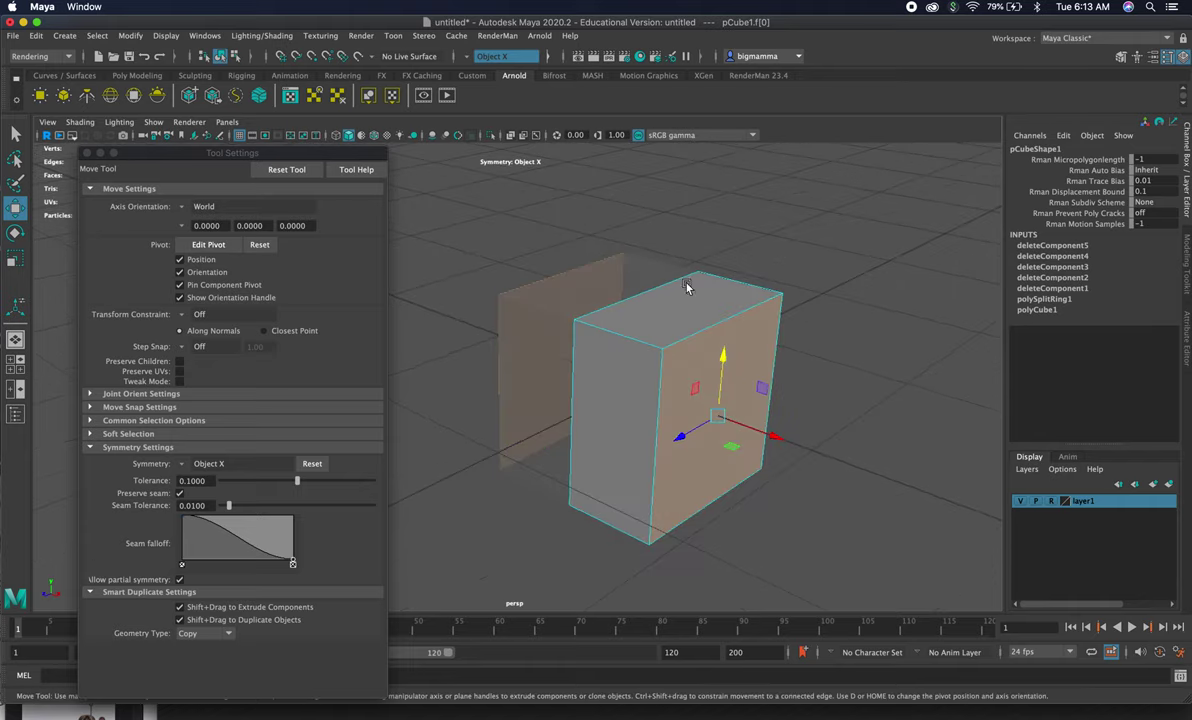
{"action": "left_click_drag", "start_coordinate": [591, 335], "coordinate": [607, 333], "text": "alt"}
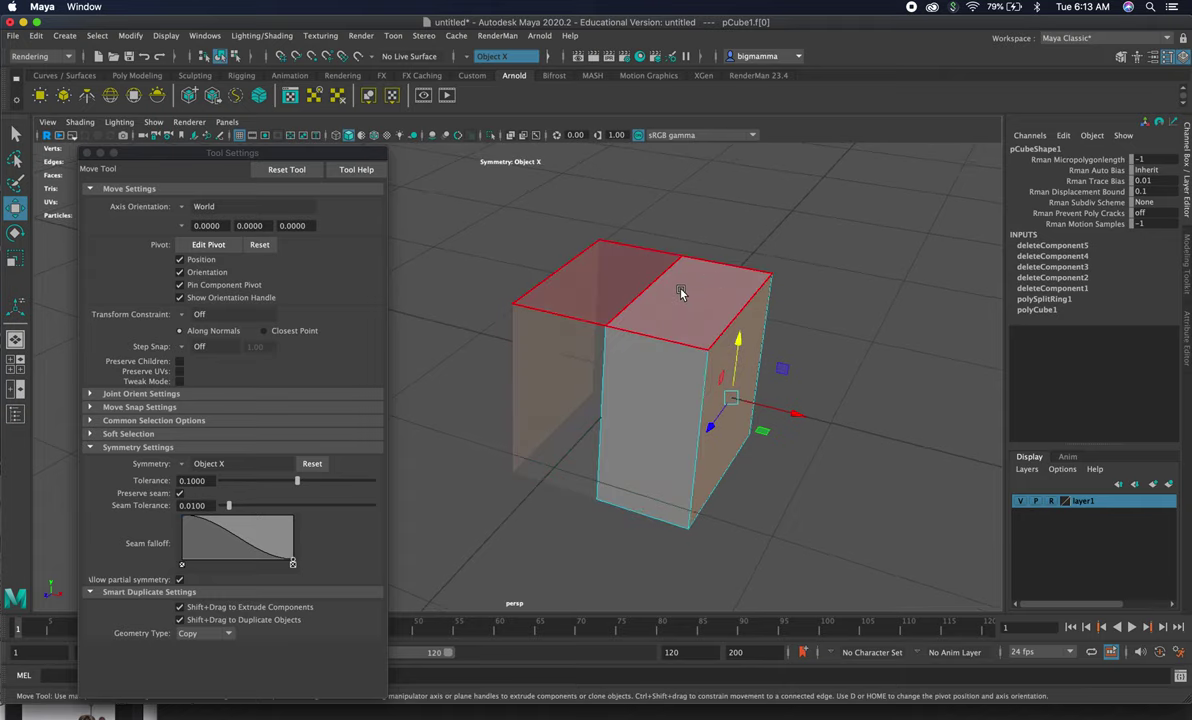